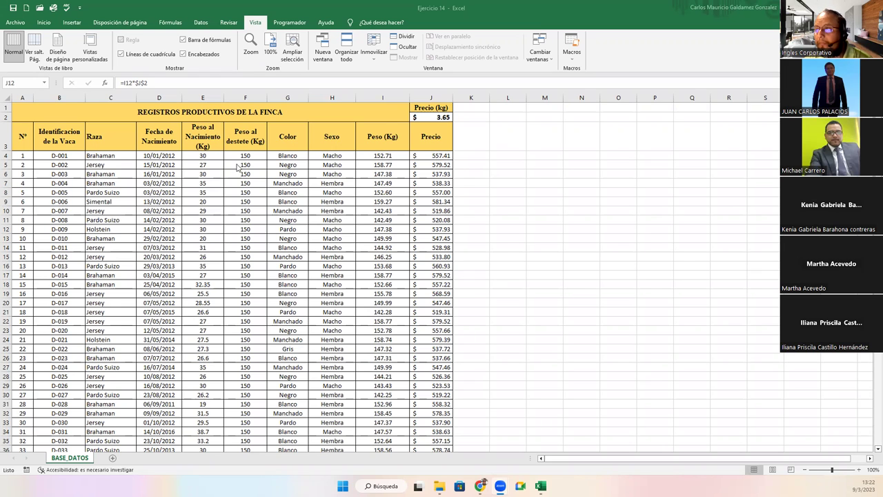
Inspect the first cow record's cells and the price formulas in J4, J5 and J6
click(240, 156)
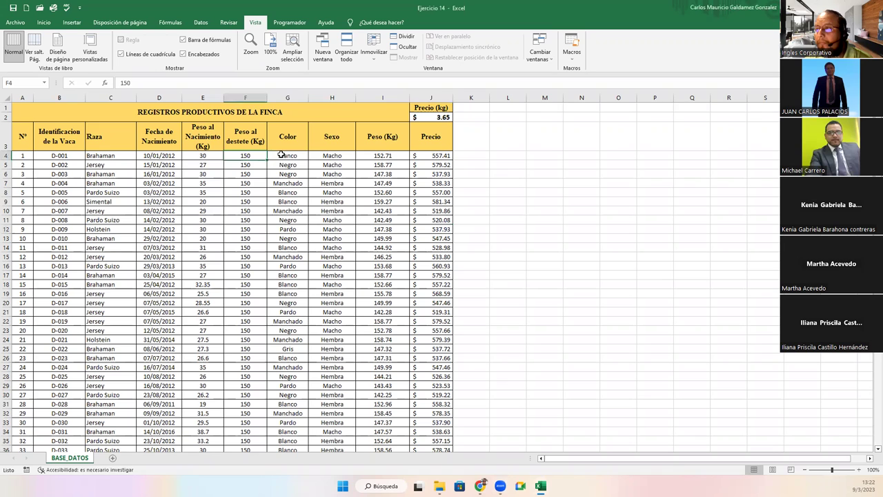
click(287, 155)
click(320, 155)
click(373, 158)
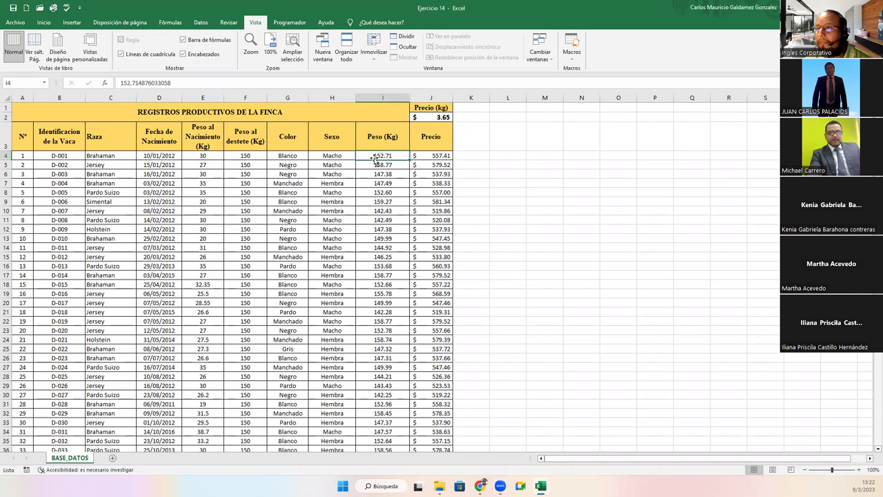
click(414, 155)
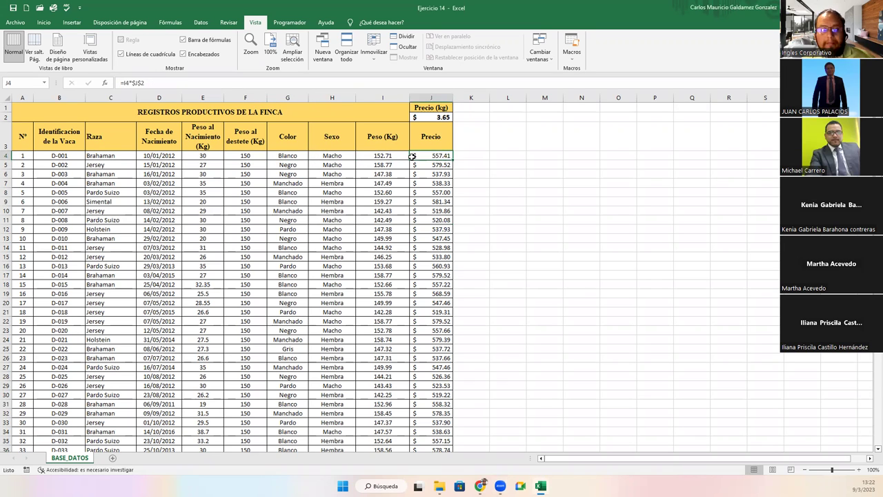
double_click(411, 157)
key(Escape)
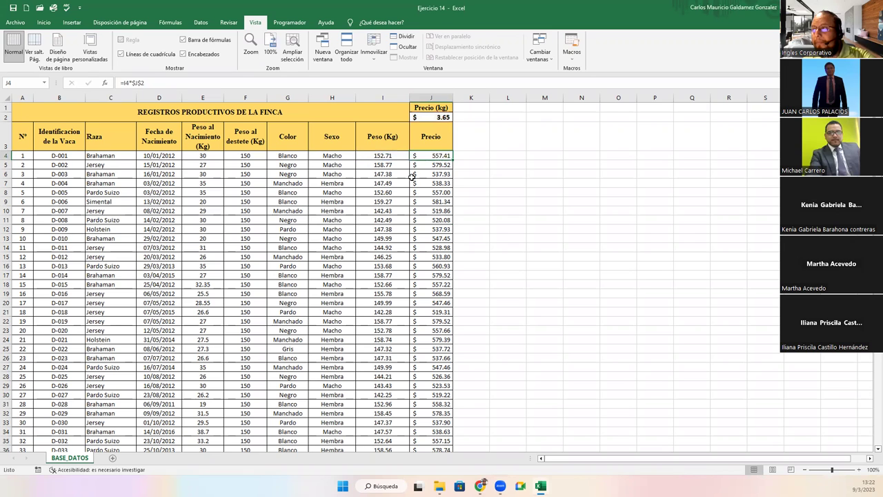
double_click(430, 164)
key(Escape)
click(432, 174)
double_click(433, 173)
key(Escape)
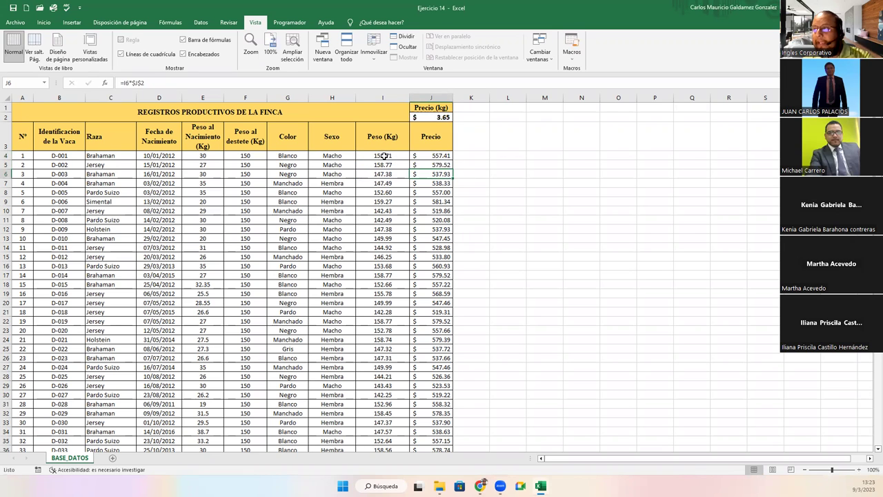
Review weights I4:I15 and how prices in J4 and J5 use the weight and J2's price per kg
click(385, 157)
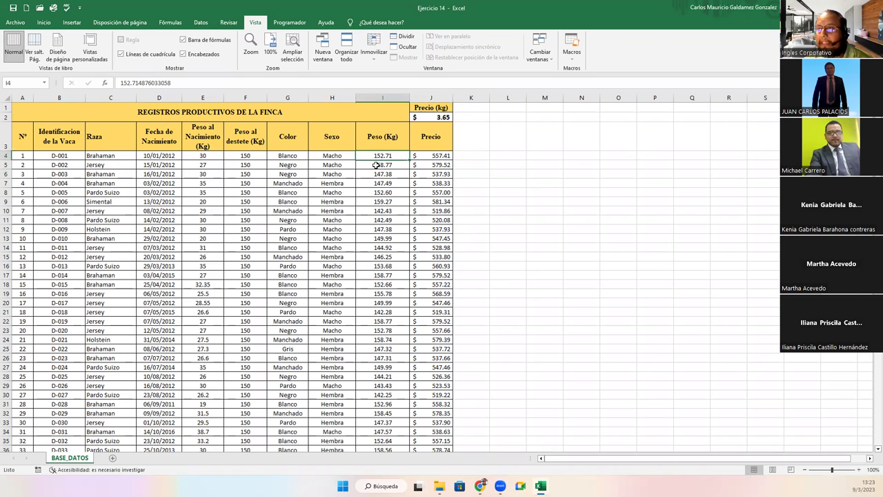
drag(375, 156, 377, 260)
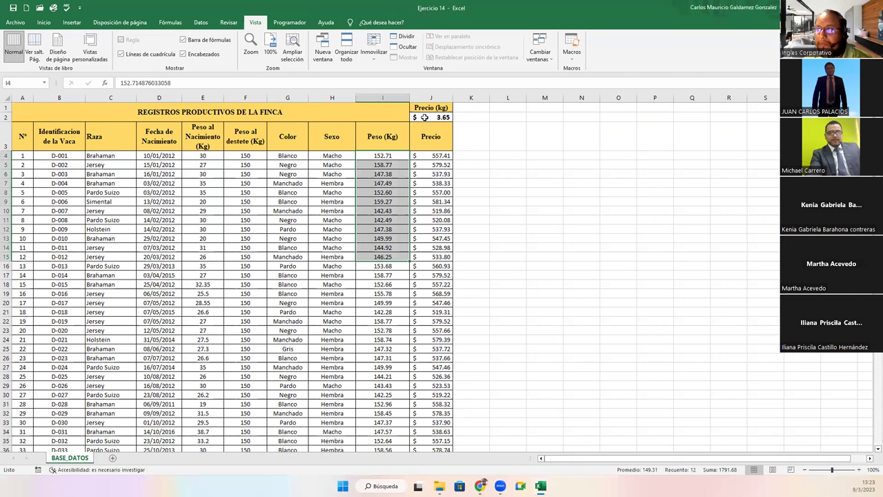
click(425, 118)
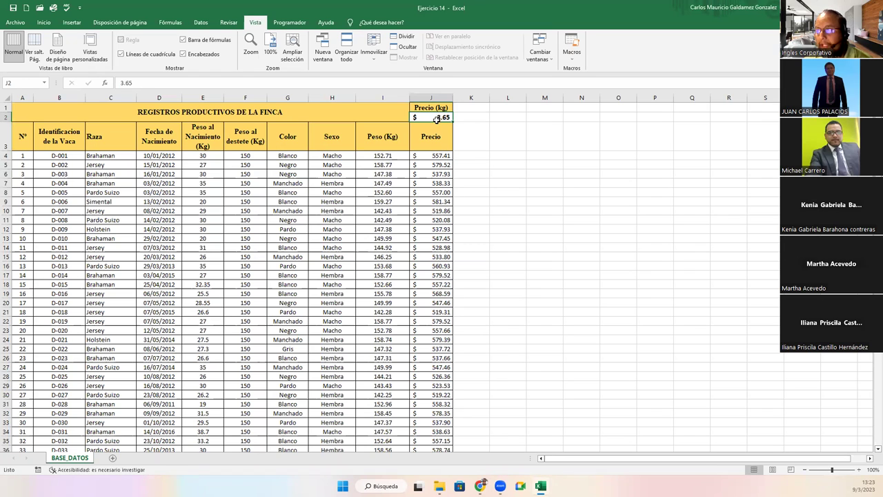
click(427, 157)
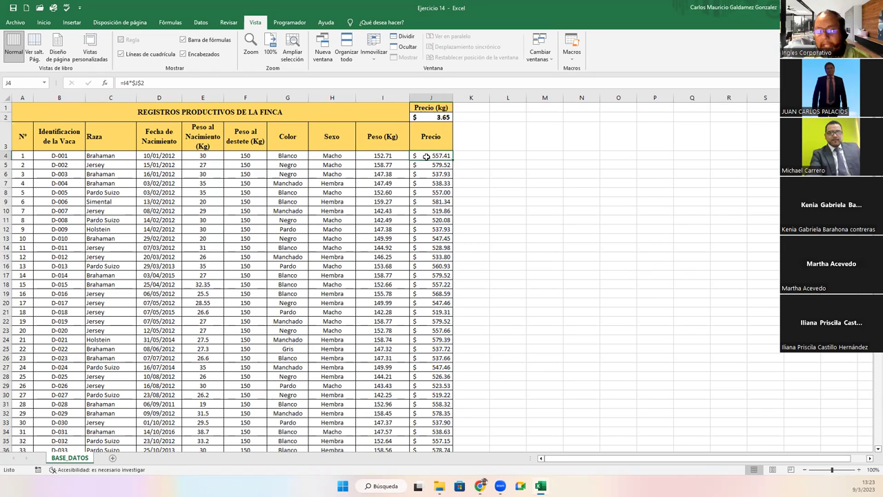
double_click(426, 157)
key(Return)
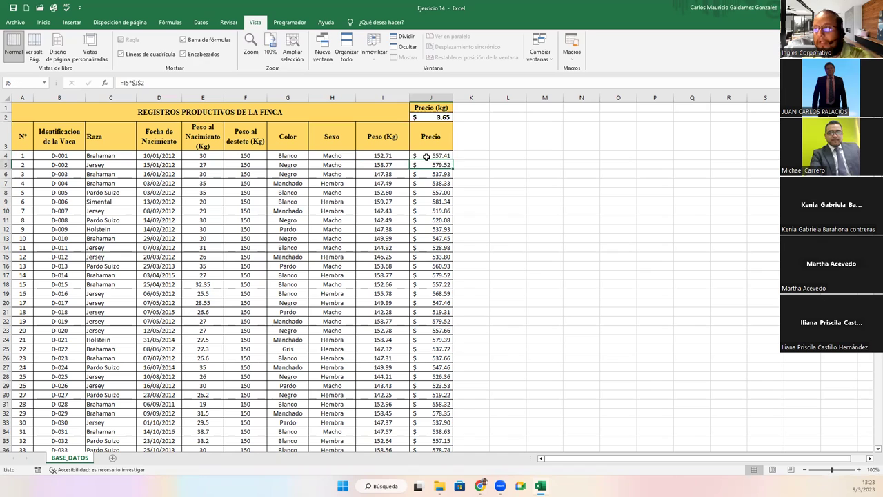
key(F2)
key(Return)
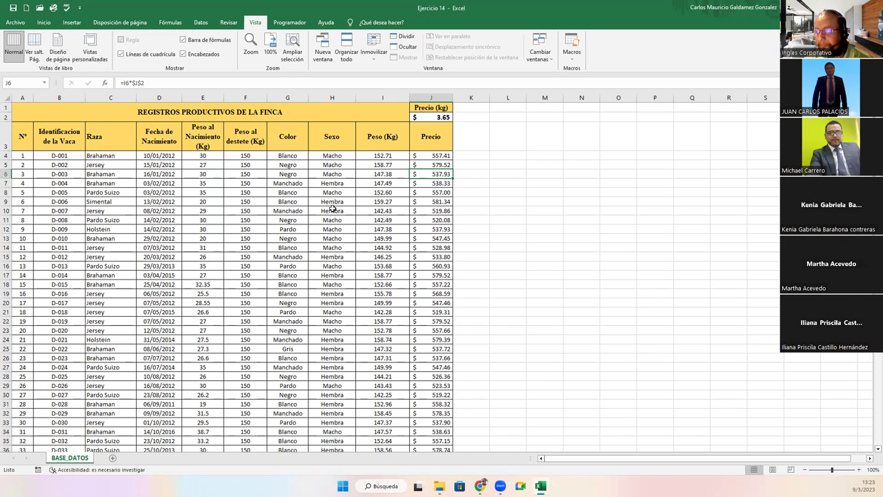
Show the Revisar tools Proteger hoja and Proteger libro, then select cells F12 and B4
click(288, 228)
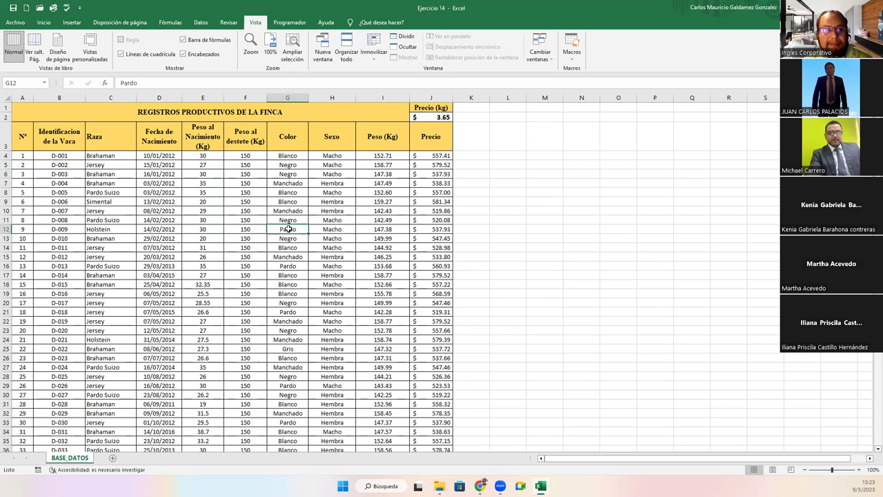
click(202, 23)
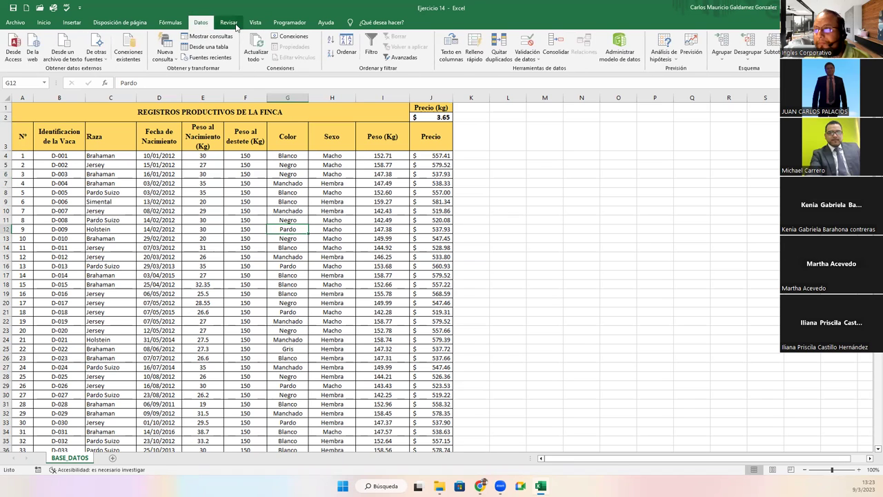
click(234, 25)
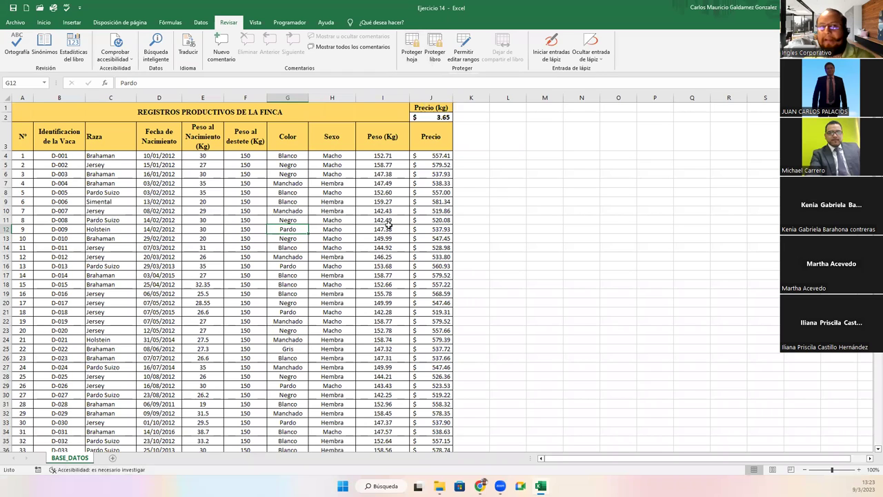
click(237, 231)
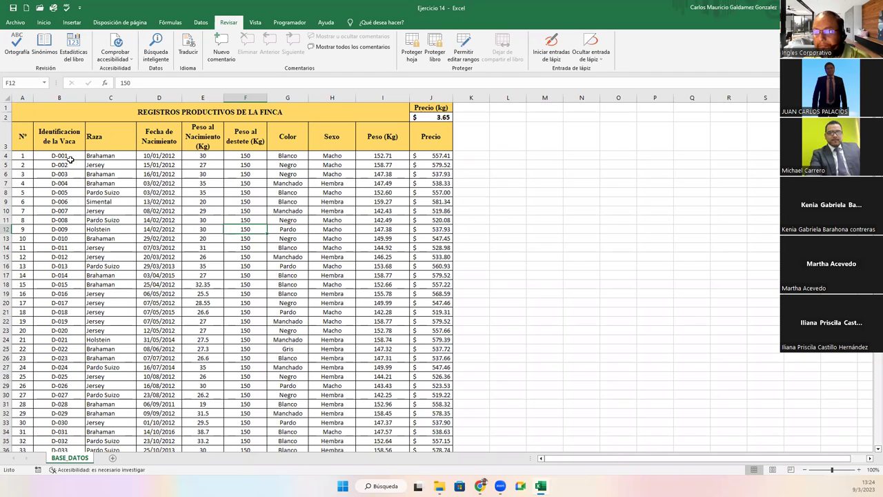
click(68, 157)
key(ctrl+shift+Down)
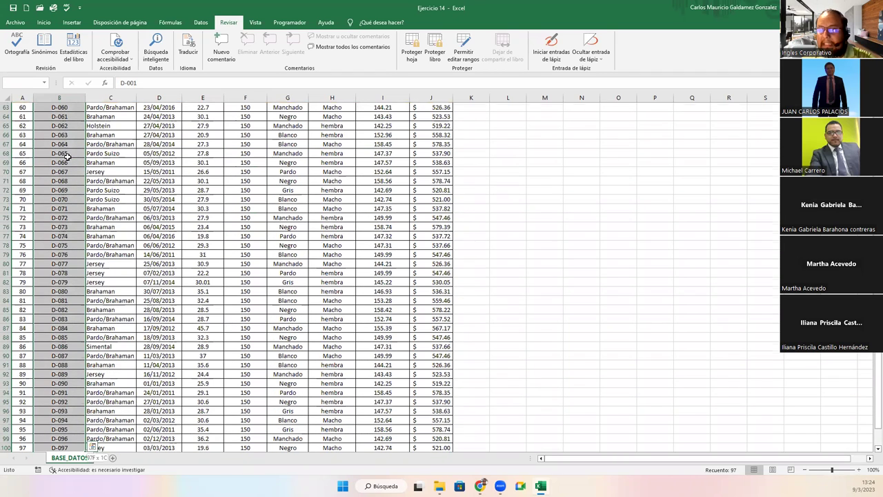
key(Down)
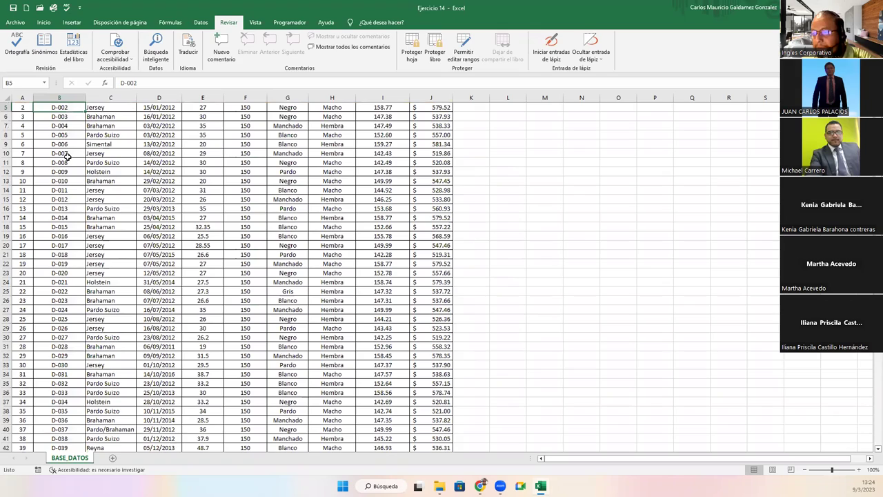
key(ctrl+Down)
key(Down)
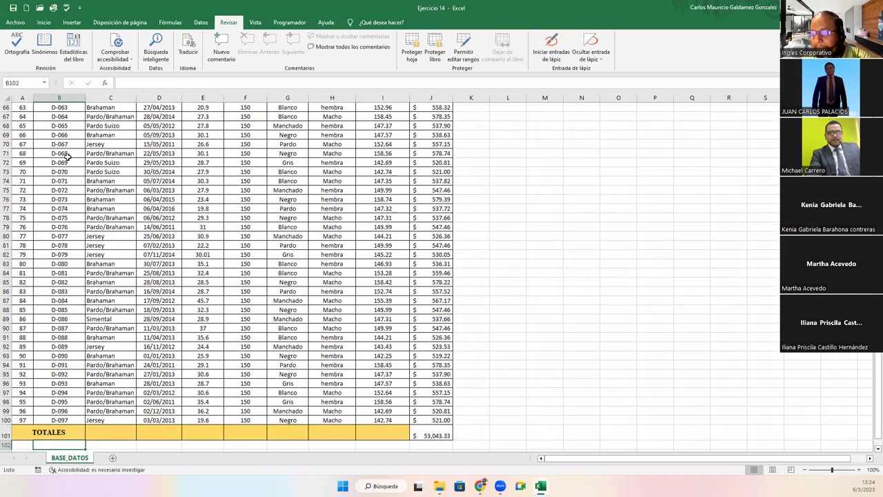
key(Up)
key(Right)
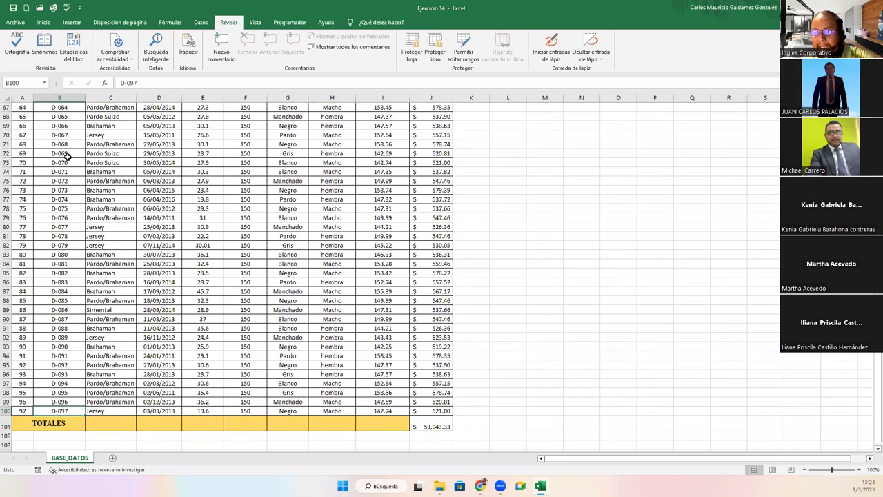
key(ctrl+shift+Up)
key(shift+Down)
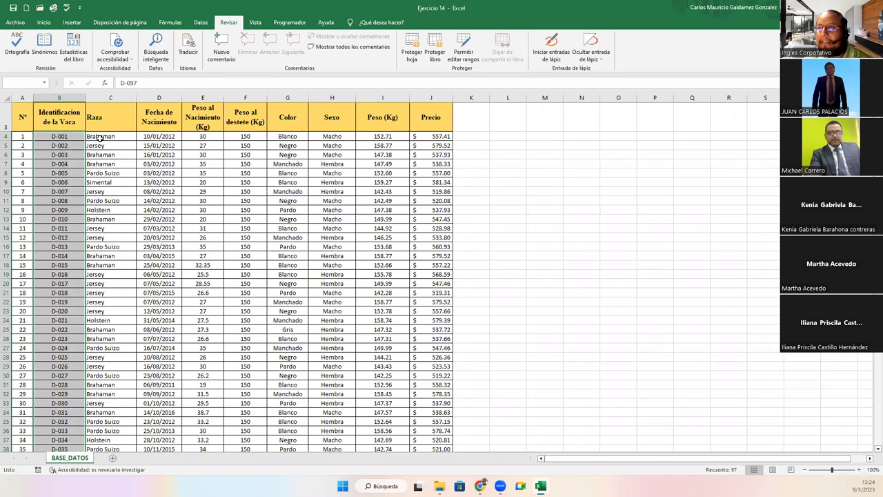
click(100, 137)
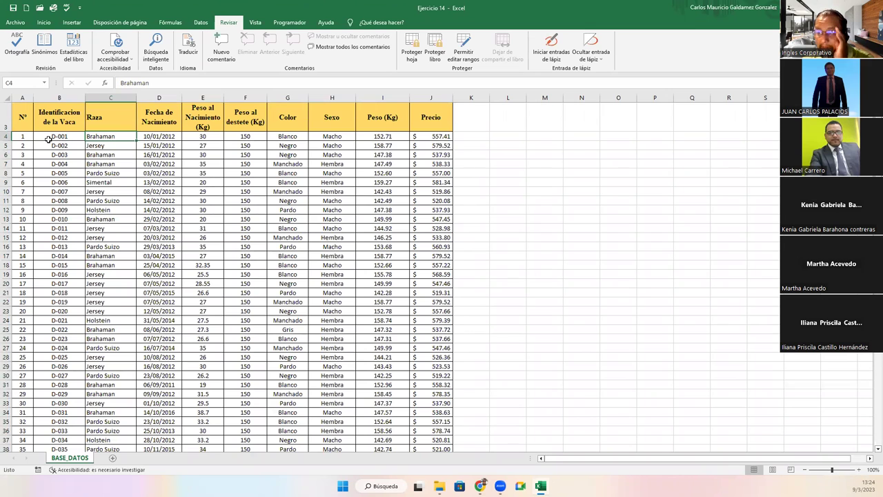
click(49, 140)
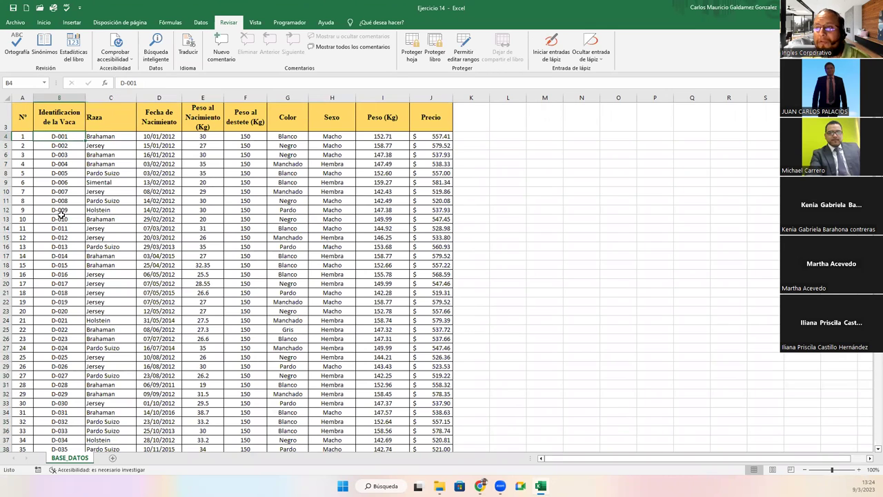
scroll(60, 216, down, 6)
scroll(61, 215, up, 6)
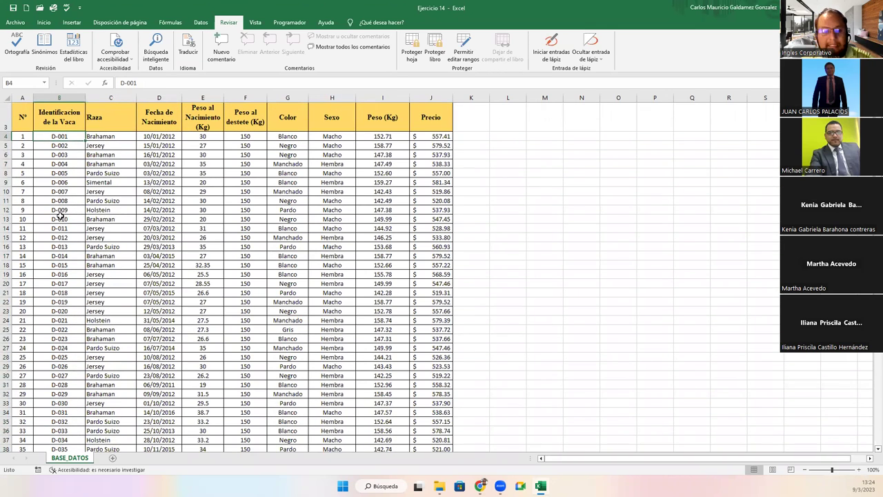
key(ctrl+shift+Down)
key(ctrl+Up)
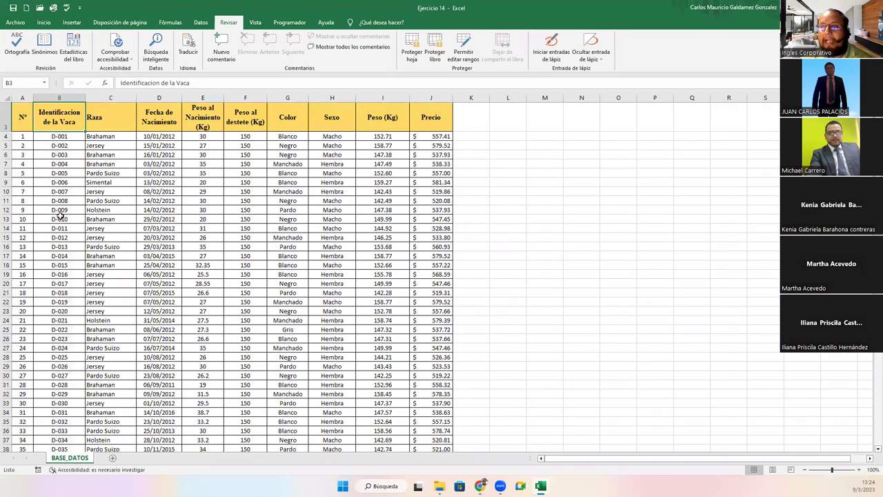
scroll(81, 212, up, 1)
click(98, 153)
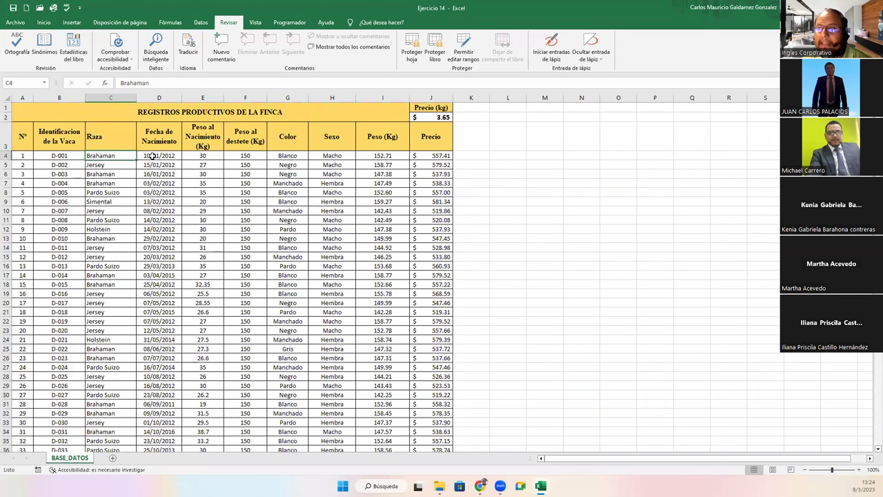
click(157, 157)
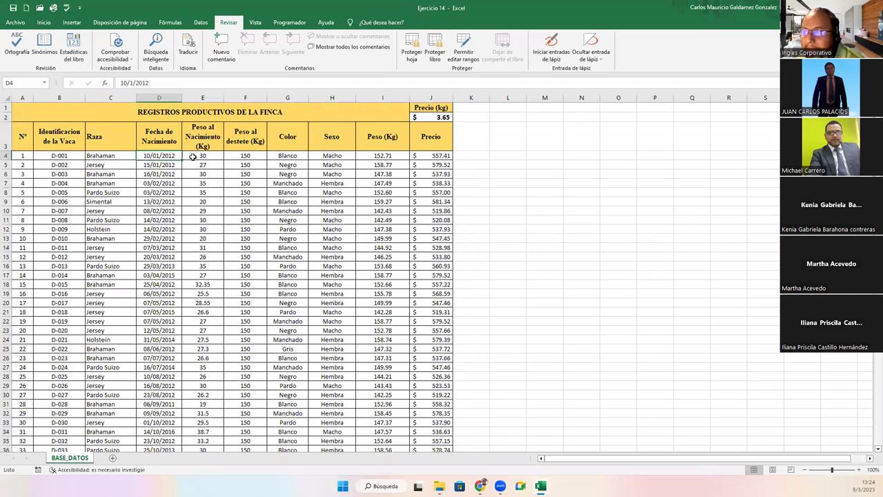
click(193, 156)
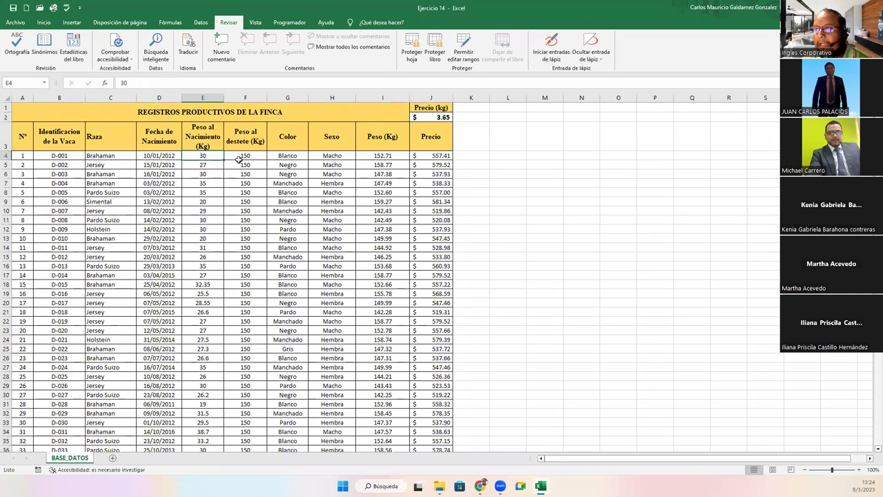
click(235, 156)
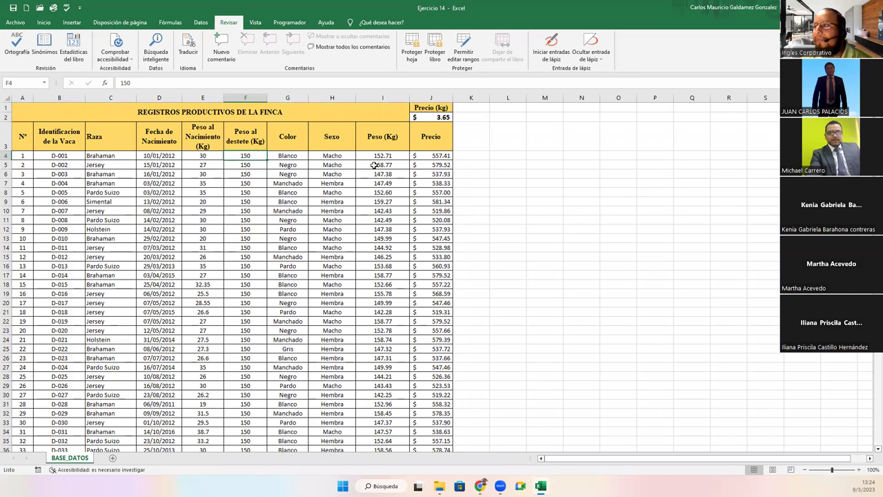
click(370, 156)
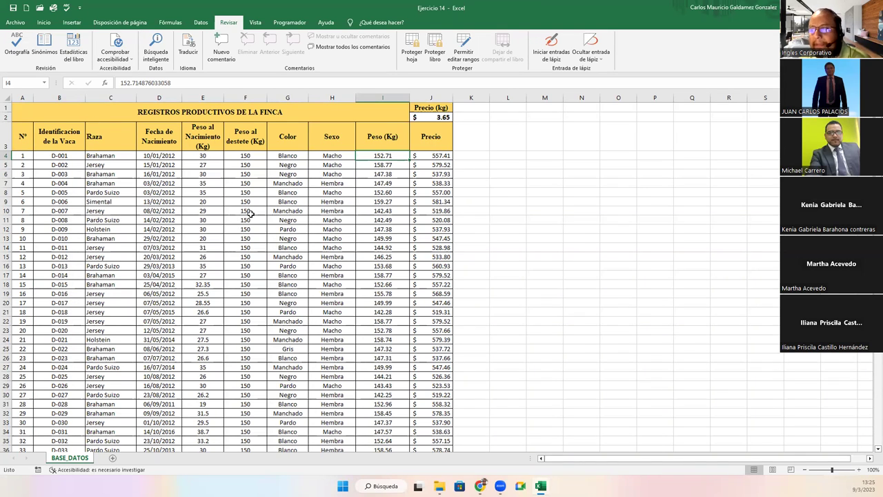
click(232, 155)
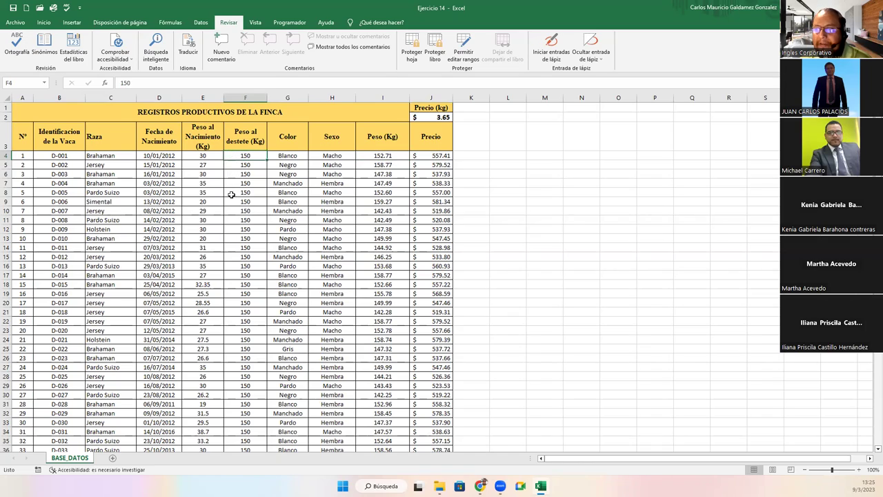
scroll(232, 221, down, 20)
click(241, 328)
key(ctrl+shift+Up)
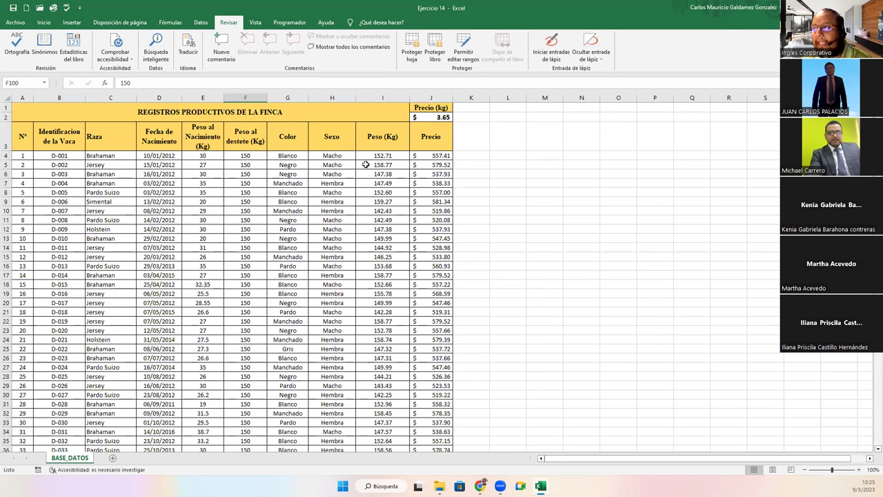
click(368, 156)
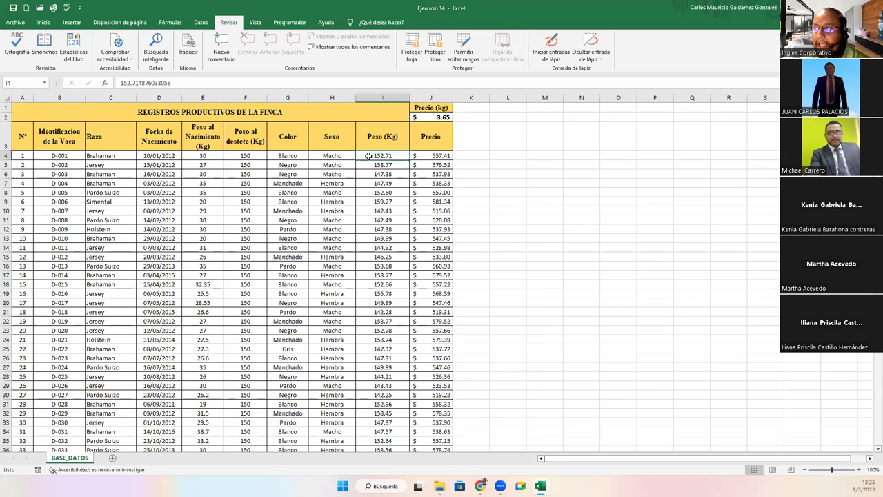
click(432, 156)
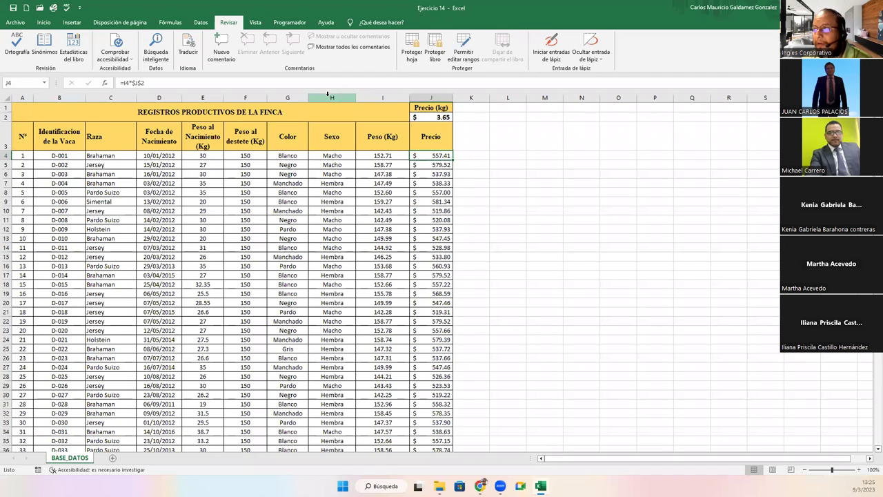
right_click(375, 101)
Insert an empty column before Peso (Kg) and head it 'Status' in I3
click(406, 180)
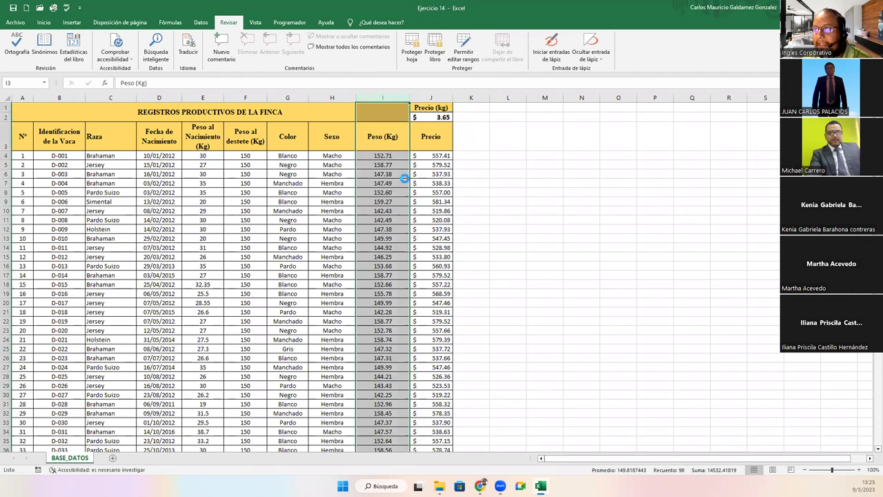
click(373, 145)
text(Status)
key(Return)
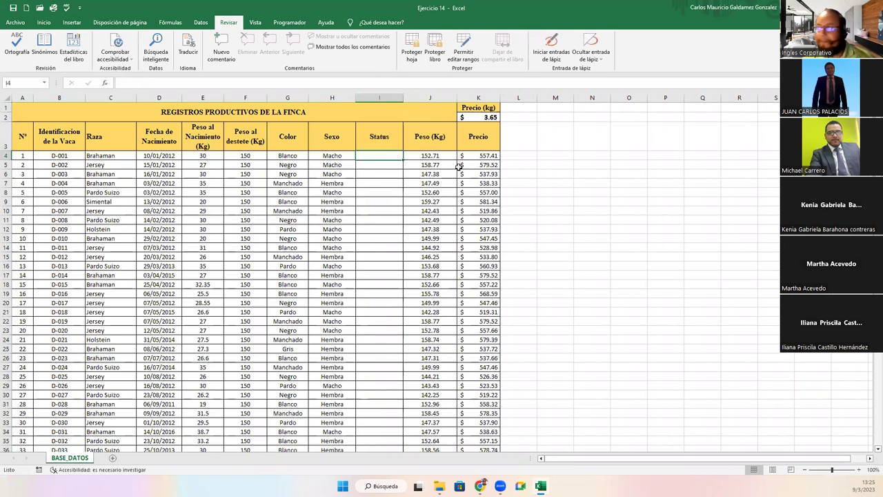
Write the notes 'Status', 'Si Peso al destete >=150; esta APTO' and 'Sino esta; NO APTO' beside the table
click(545, 211)
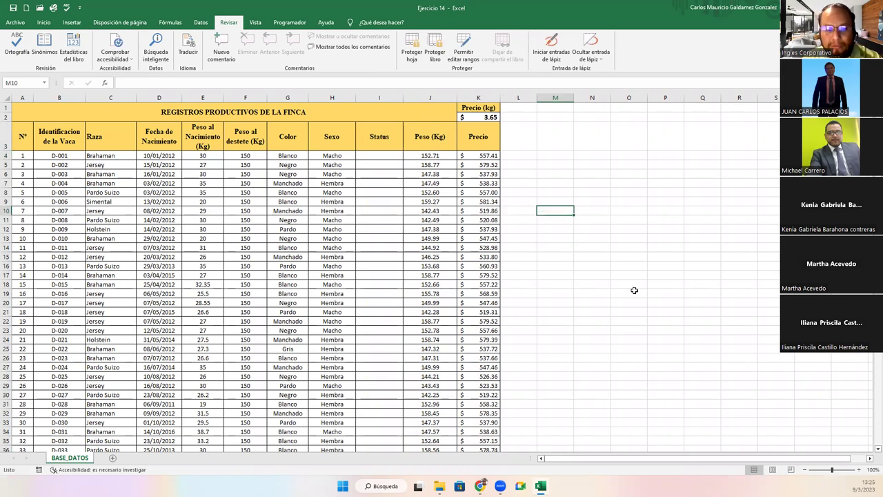
text(St)
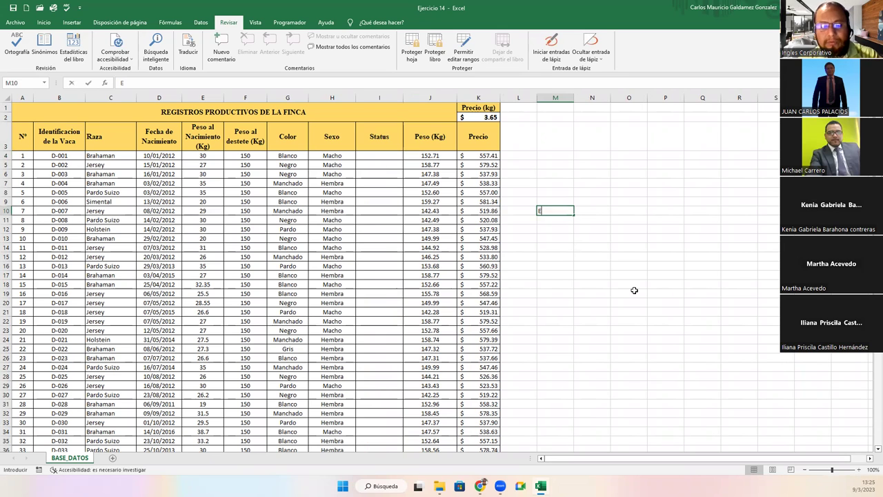
text(atus)
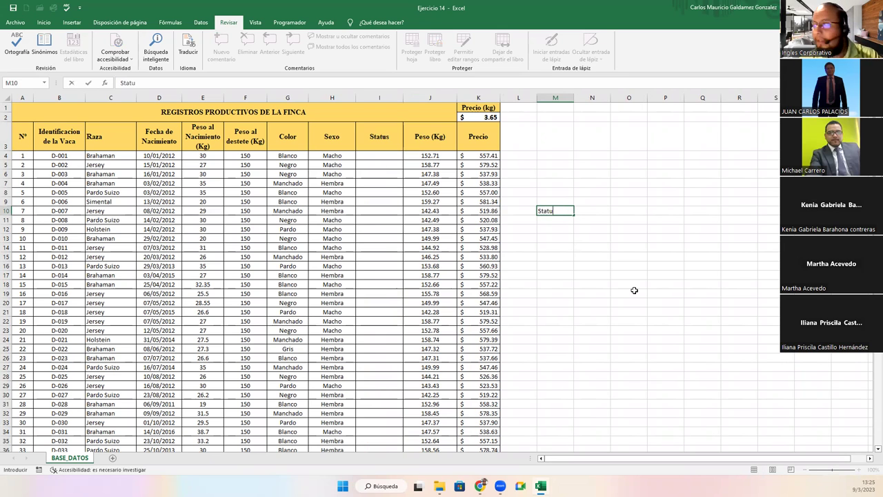
key(Return)
text(Si)
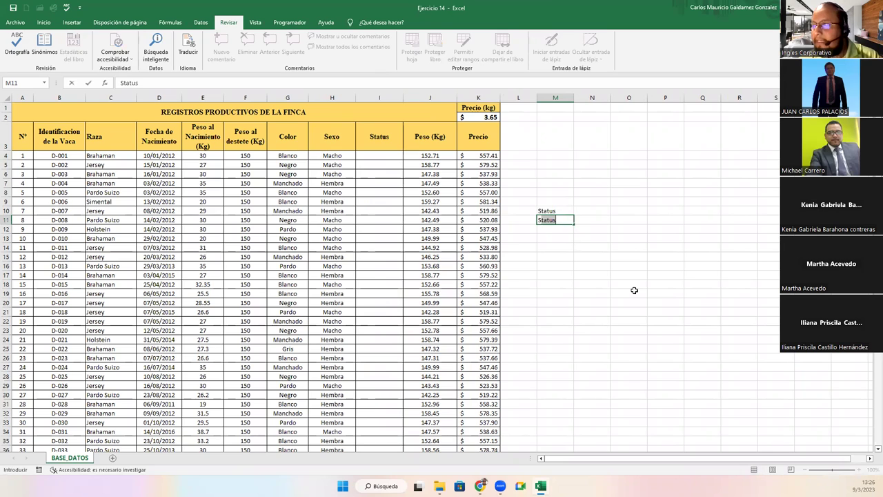
text( Pe)
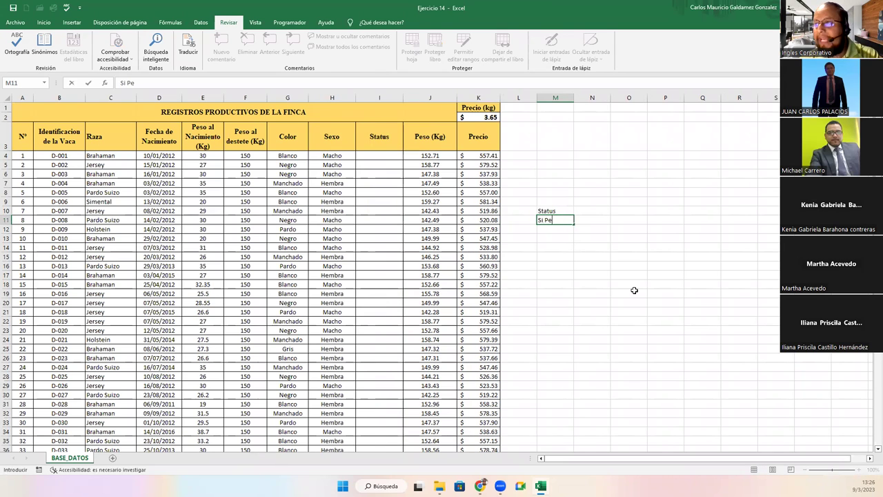
text(so al d)
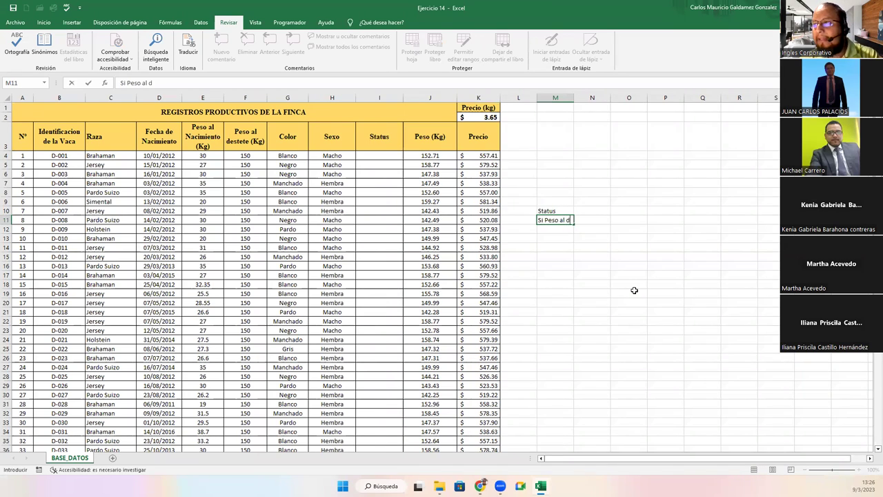
text(estete)
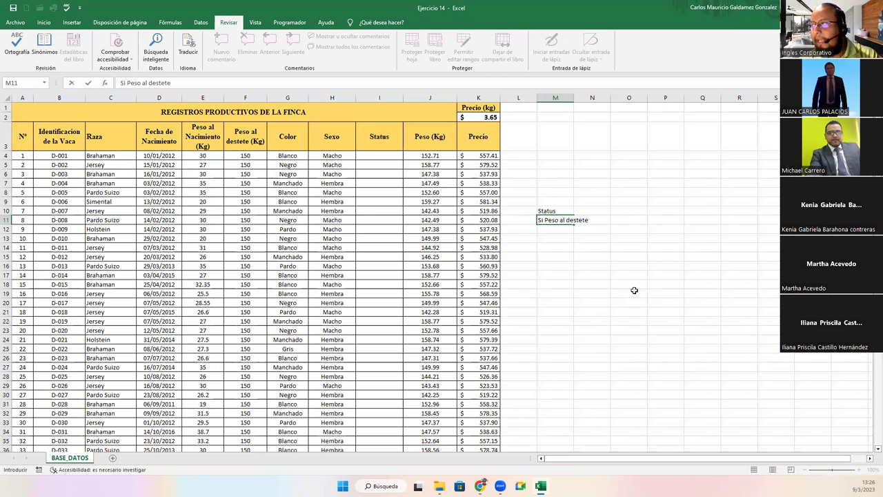
text( >)
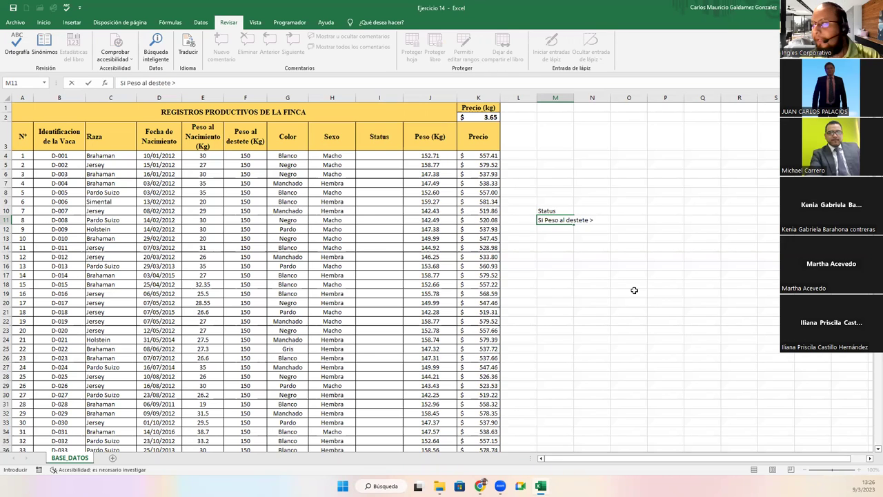
text(=15)
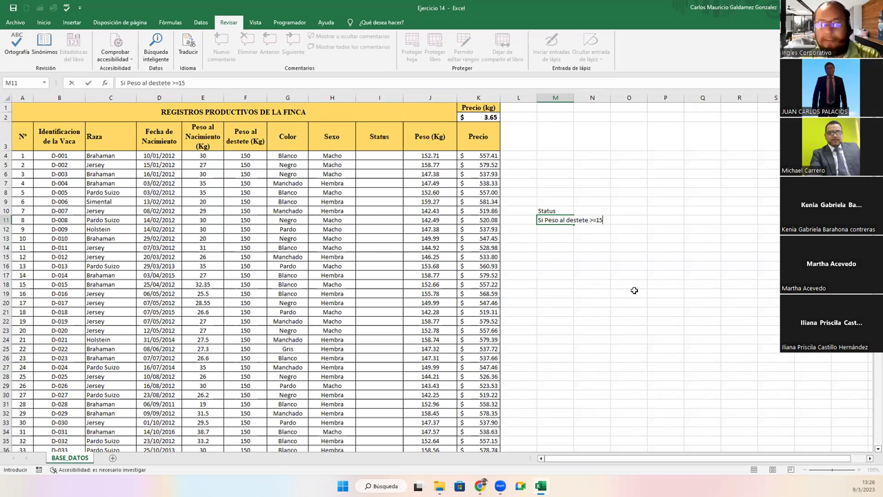
text(0; esta APTO)
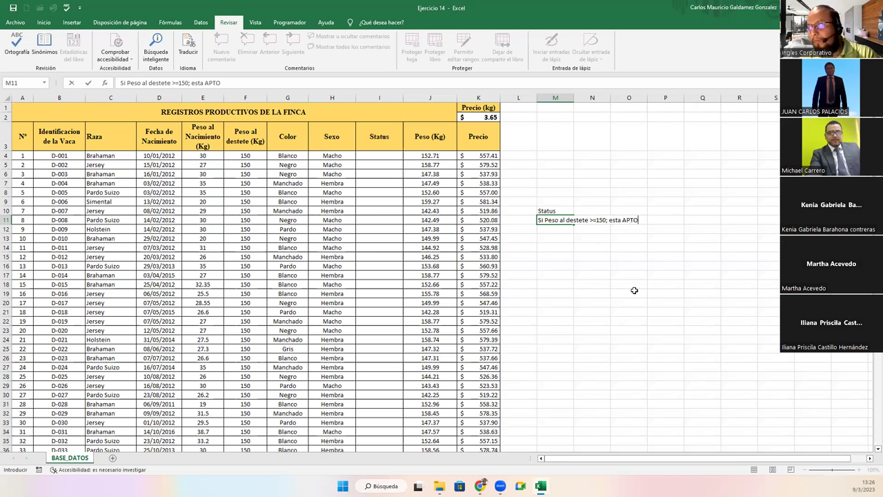
key(Return)
text(Sino )
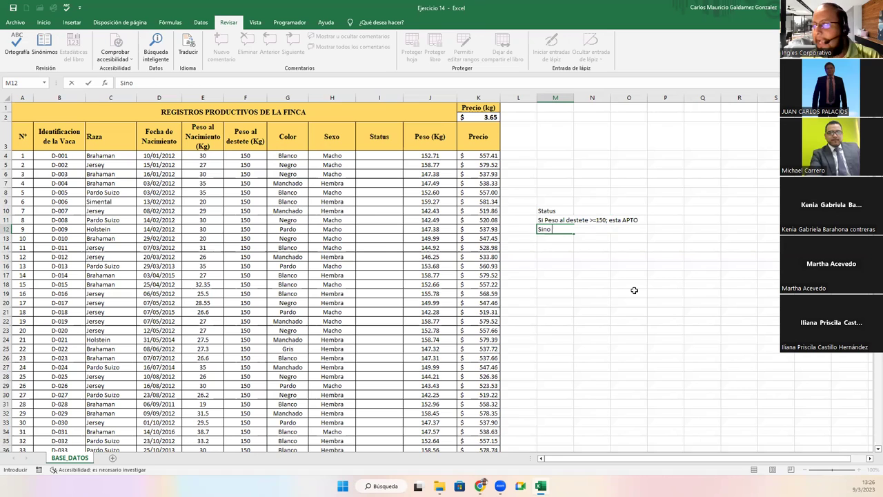
text(esta)
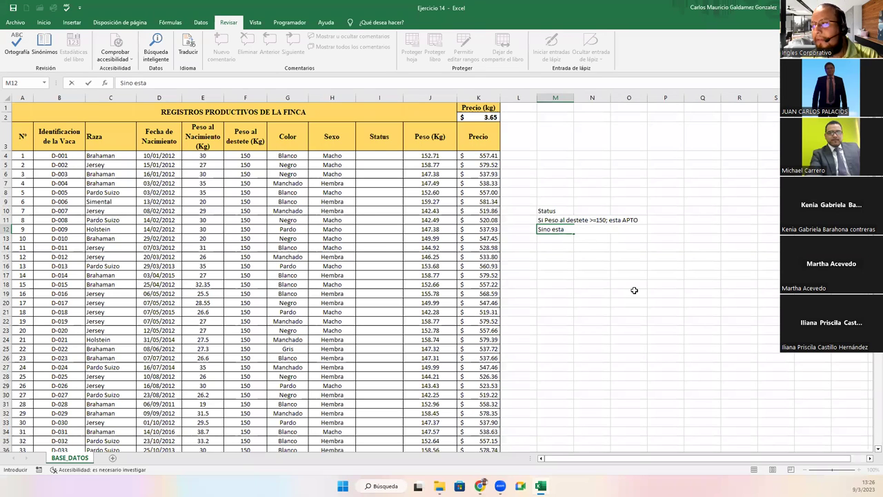
text(; NO APTO)
key(Return)
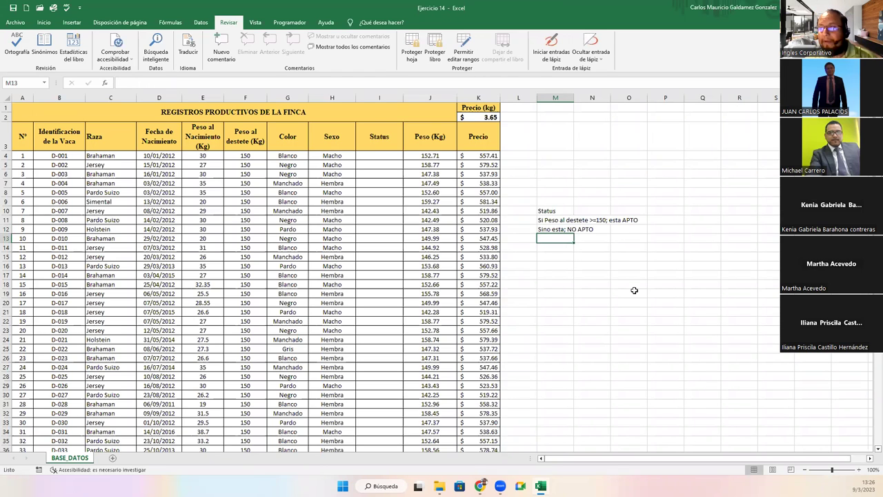
click(245, 159)
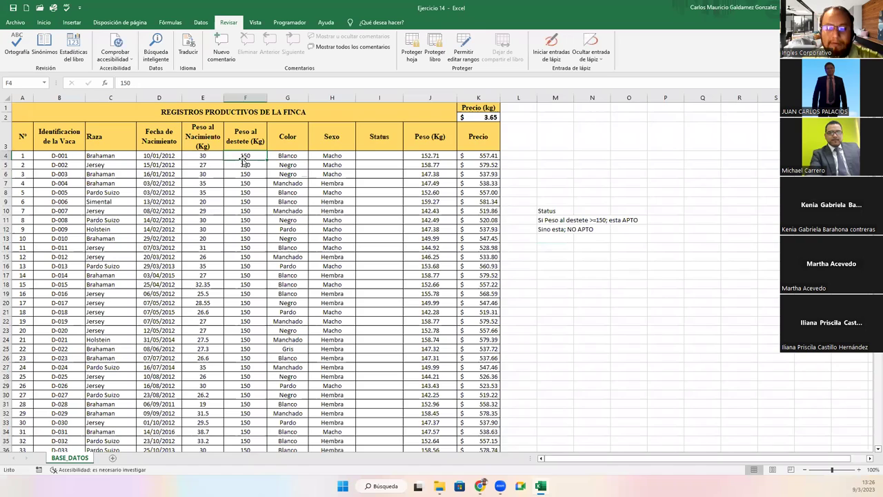
Delete every Peso al destete value from F4 to the last row, leaving the column blank
key(ctrl+shift+Down)
key(Delete)
scroll(242, 159, up, 15)
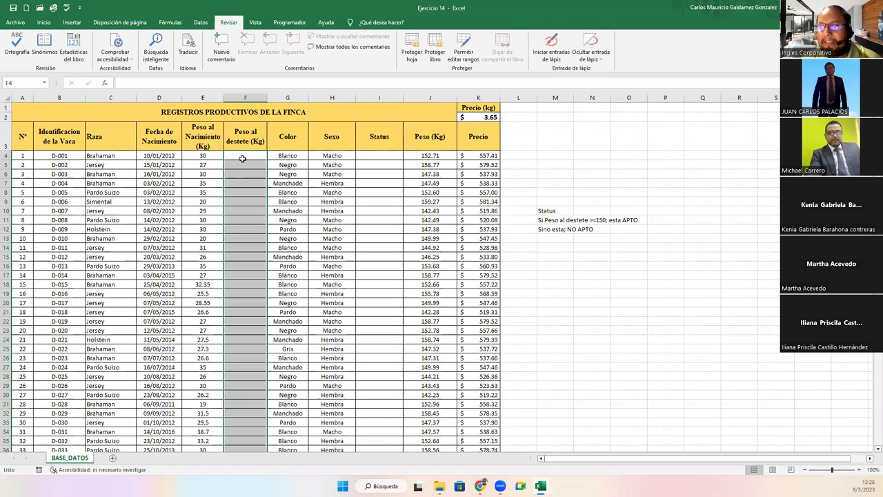
key(Right)
key(Right)
key(Right)
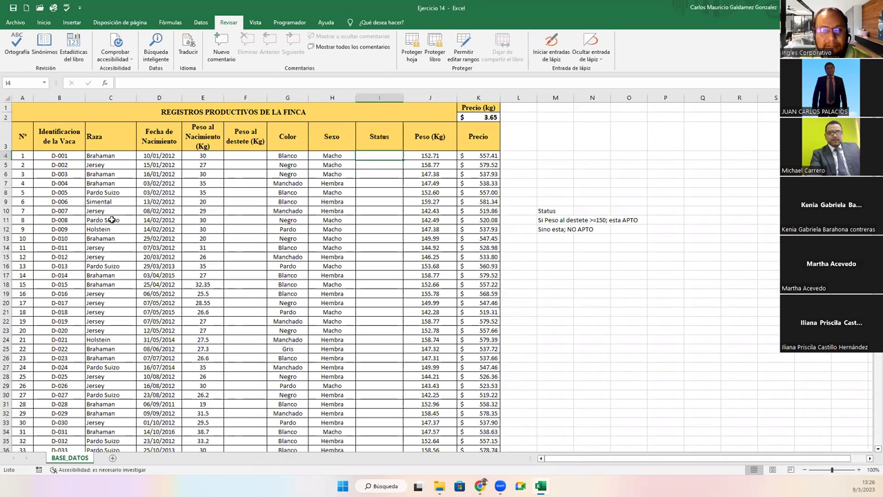
click(299, 177)
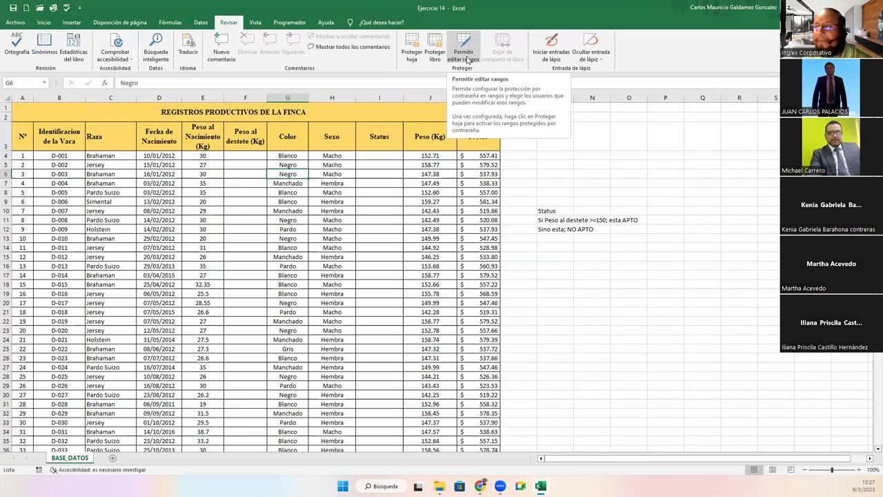
Select the weaning-weight cells on the sheet, settling on F4
click(458, 54)
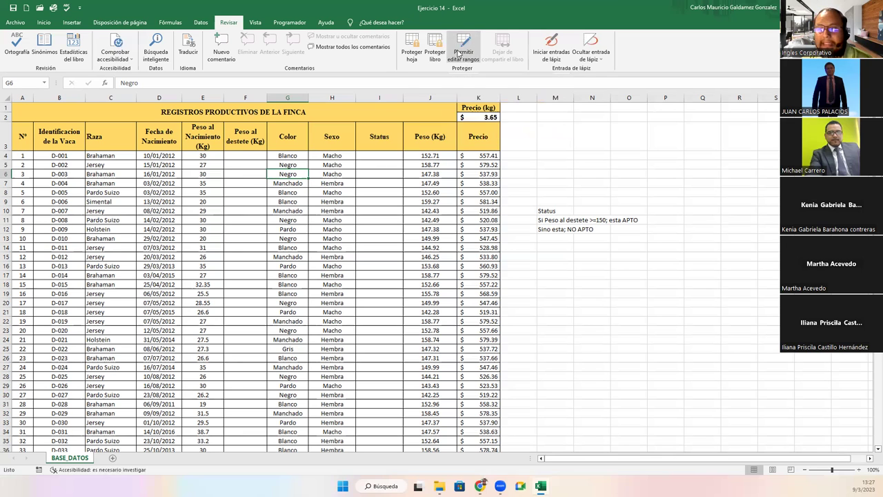
drag(238, 155, 231, 270)
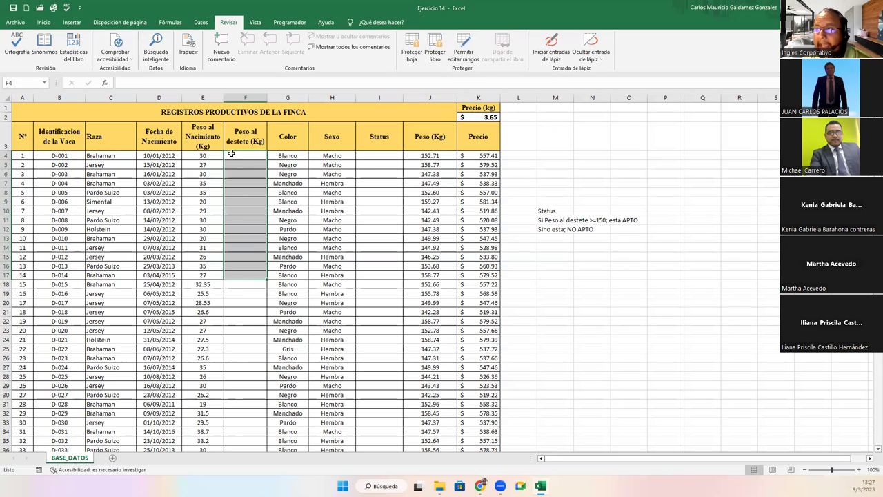
click(231, 154)
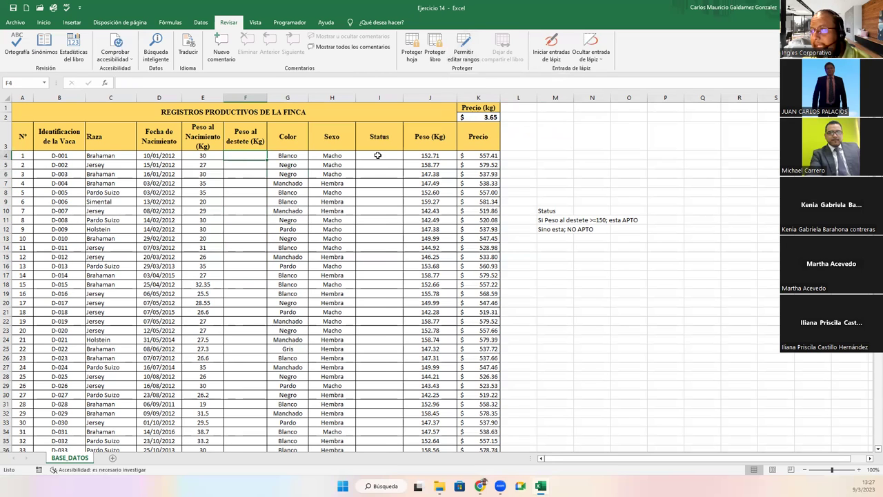
click(377, 157)
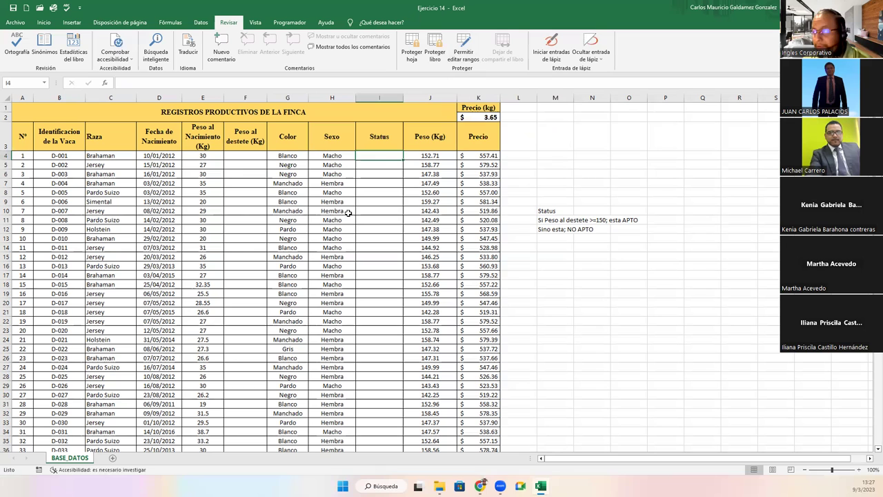
click(241, 158)
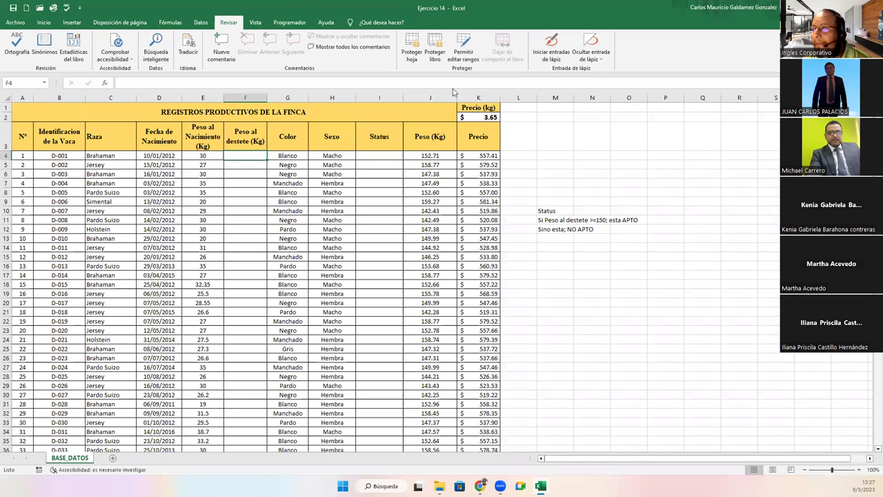
In Permitir editar rangos, start a new range covering cells =$F$4:$F$100
click(466, 52)
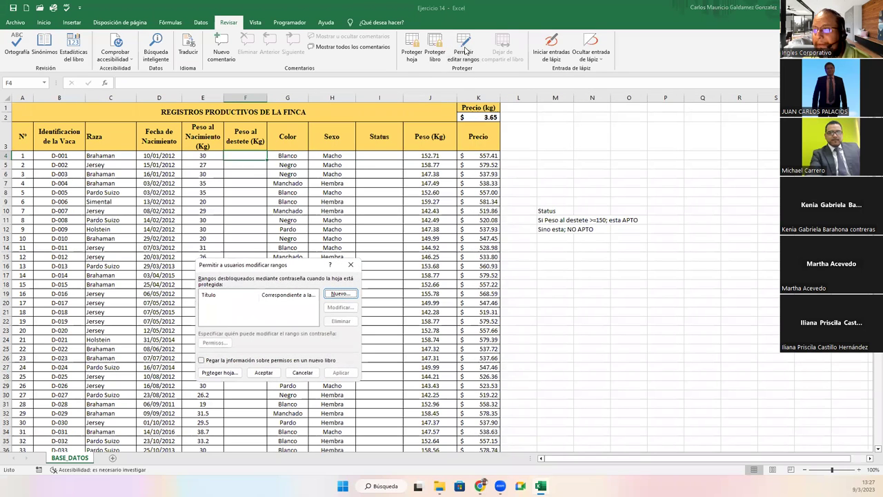
click(340, 294)
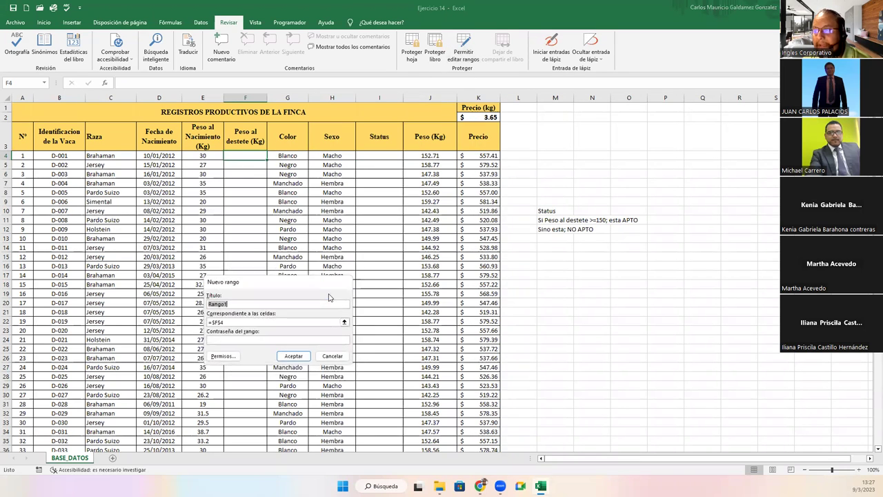
click(232, 323)
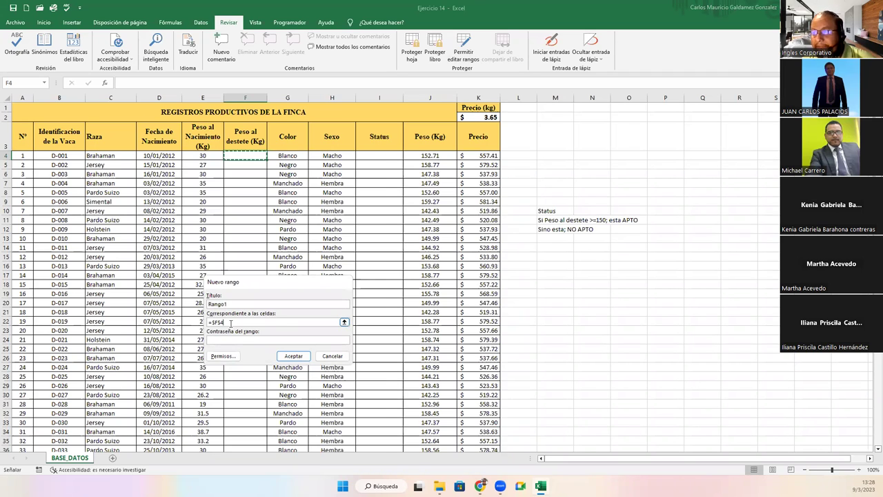
click(344, 322)
drag(247, 157, 251, 419)
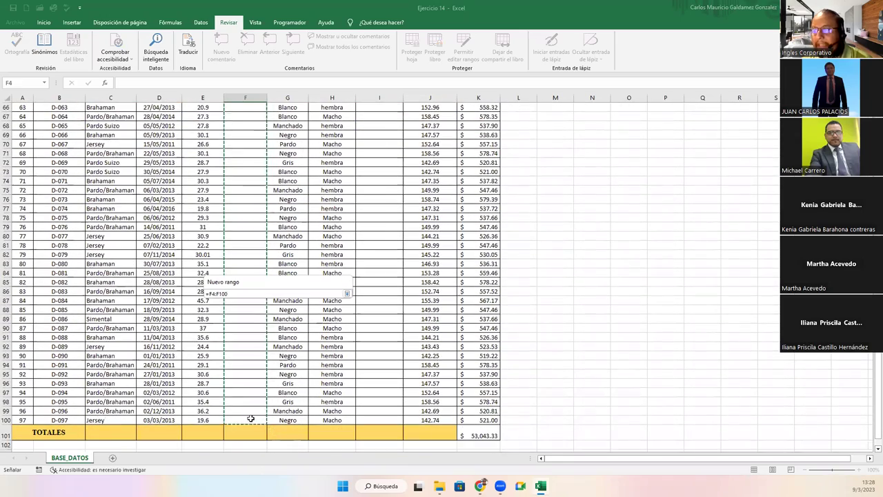
click(210, 293)
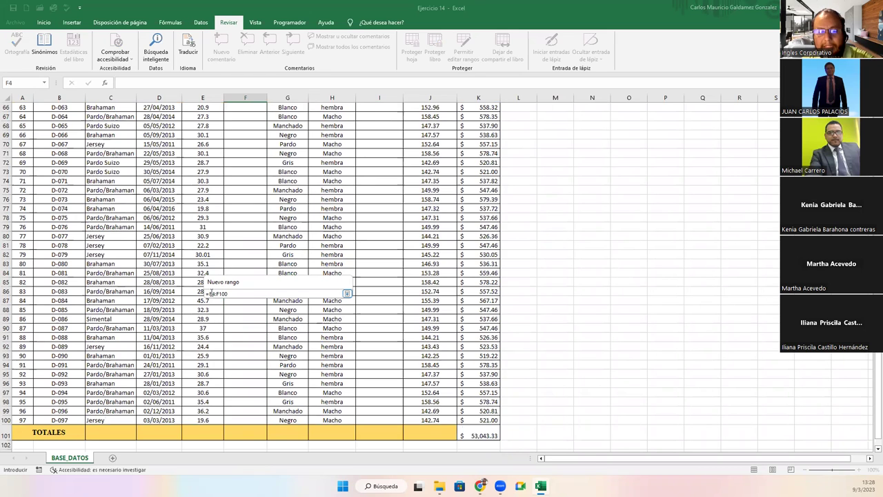
key(F4)
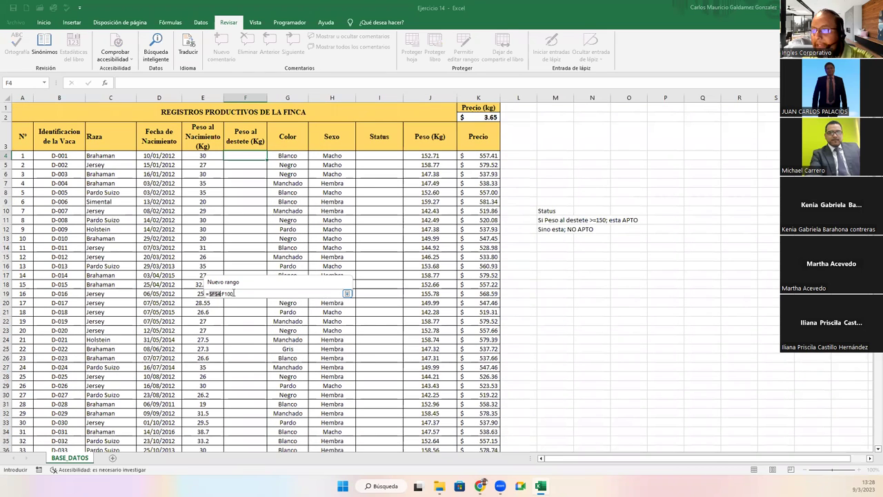
key(F4)
click(347, 293)
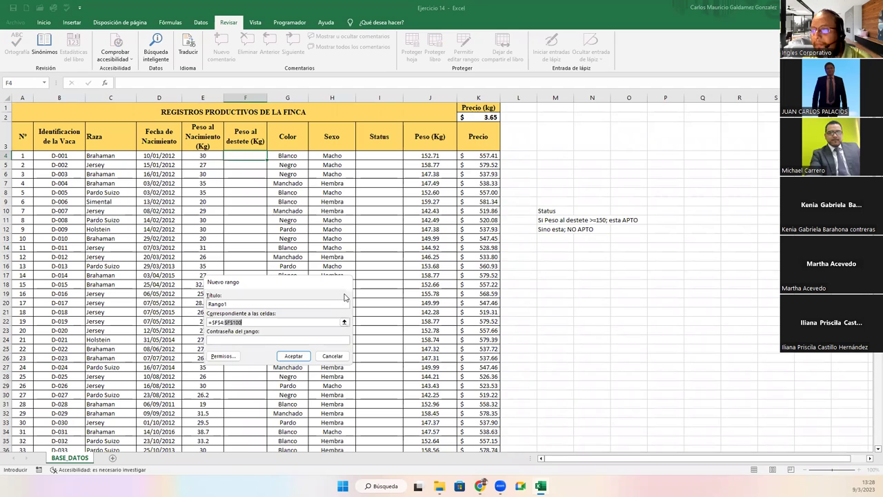
drag(314, 284, 436, 169)
Give the range a password, confirm it, and save it as Rango1
click(383, 222)
text(123456)
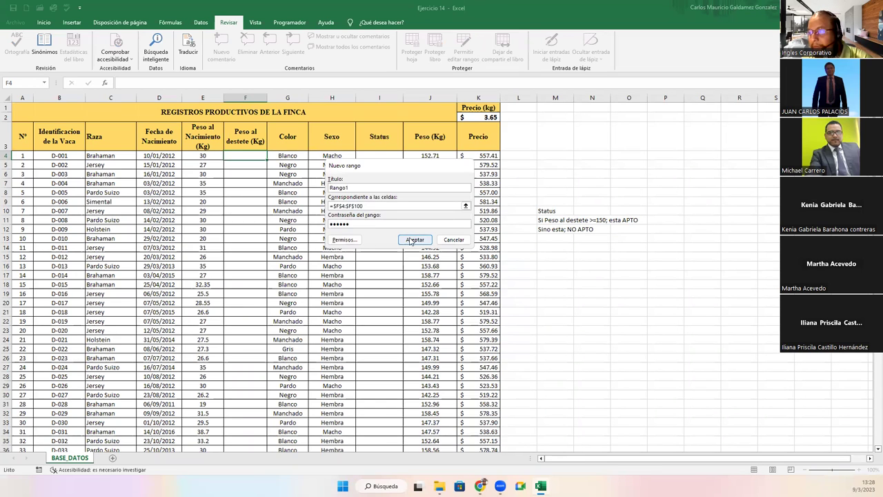
click(412, 241)
text(123456)
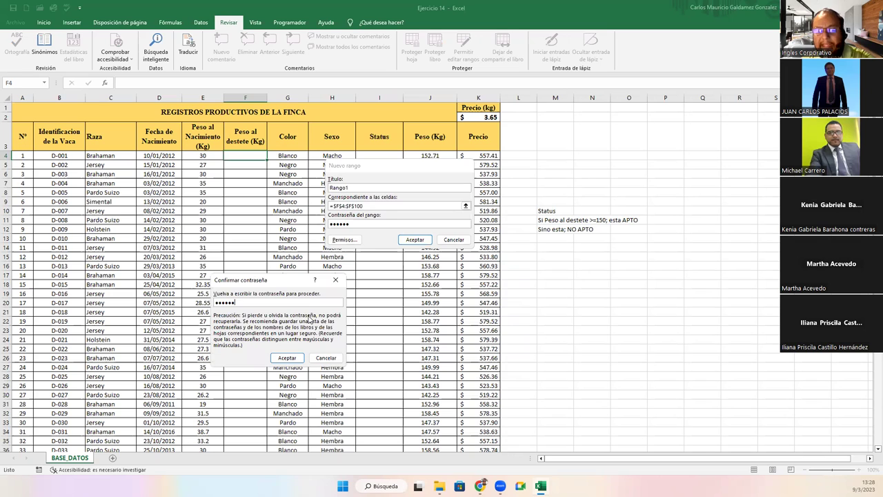
key(Return)
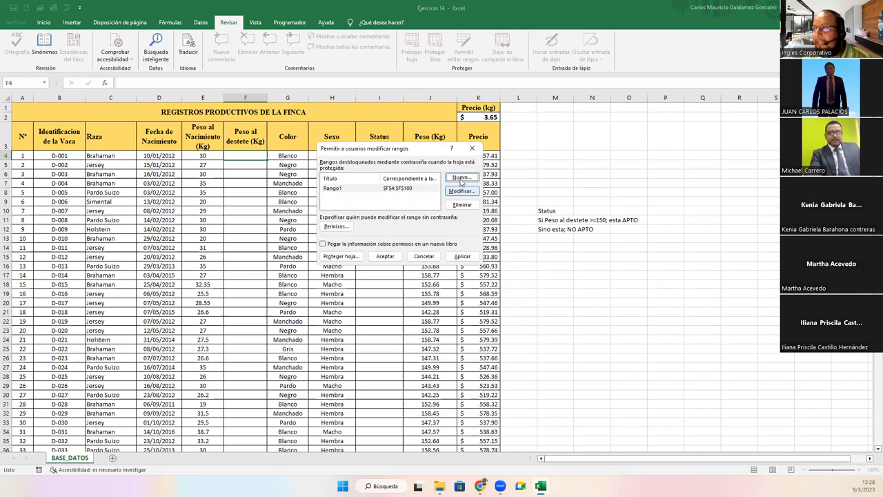
Start a second new range covering the Status cells =$I$4:$I$100
click(461, 178)
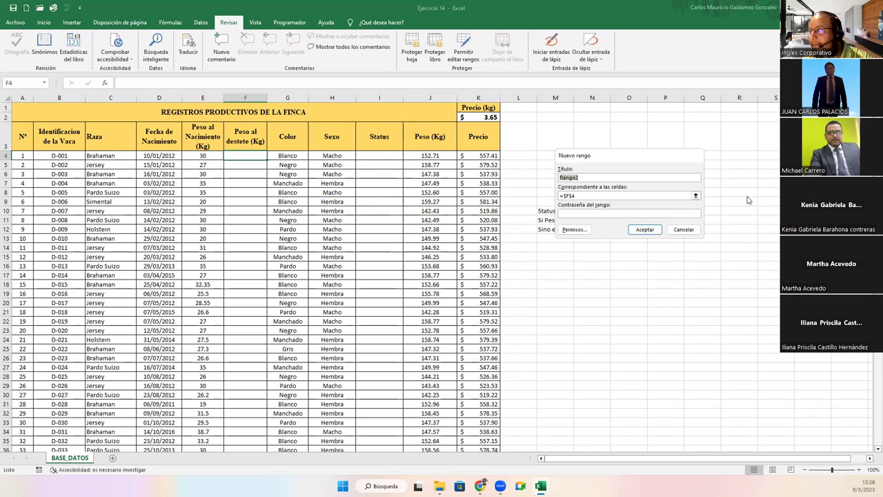
click(696, 195)
click(698, 196)
click(390, 156)
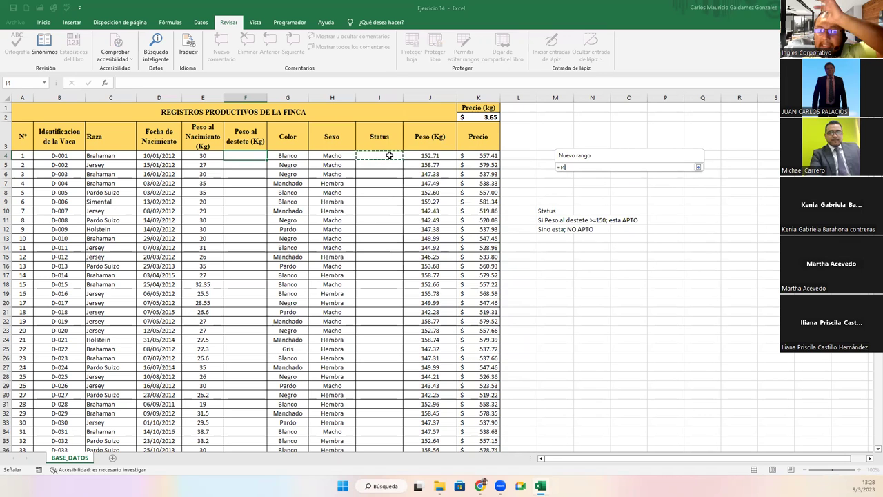
key(F8)
key(BackSpace)
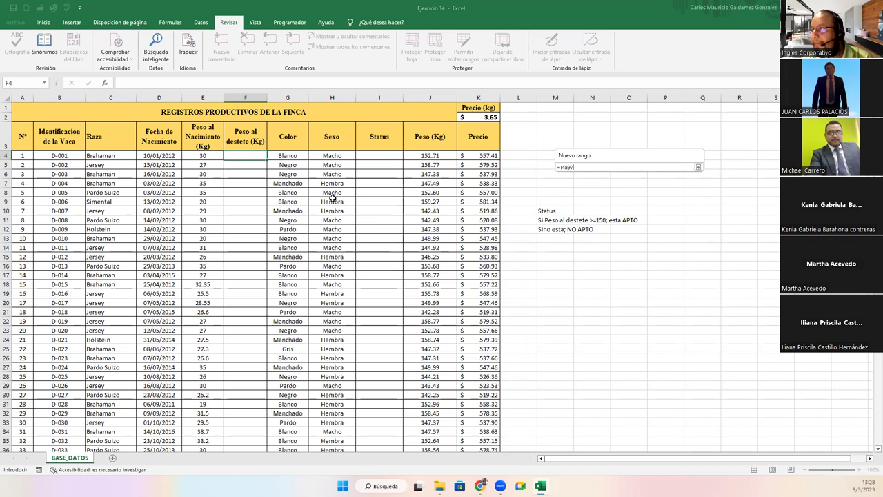
scroll(307, 214, down, 20)
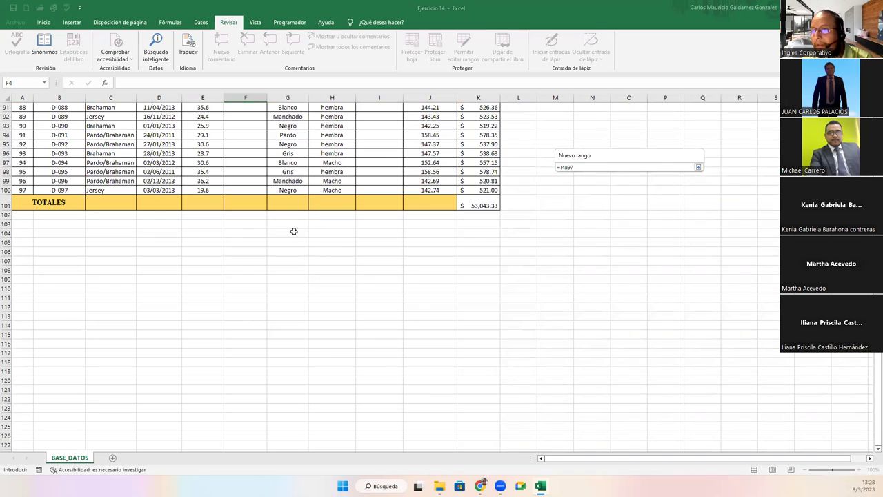
click(568, 166)
drag(568, 167, 577, 167)
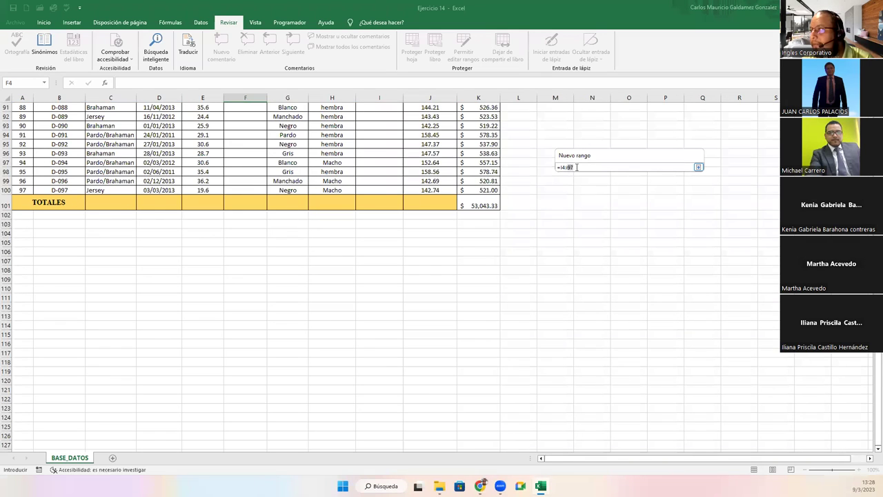
text(100)
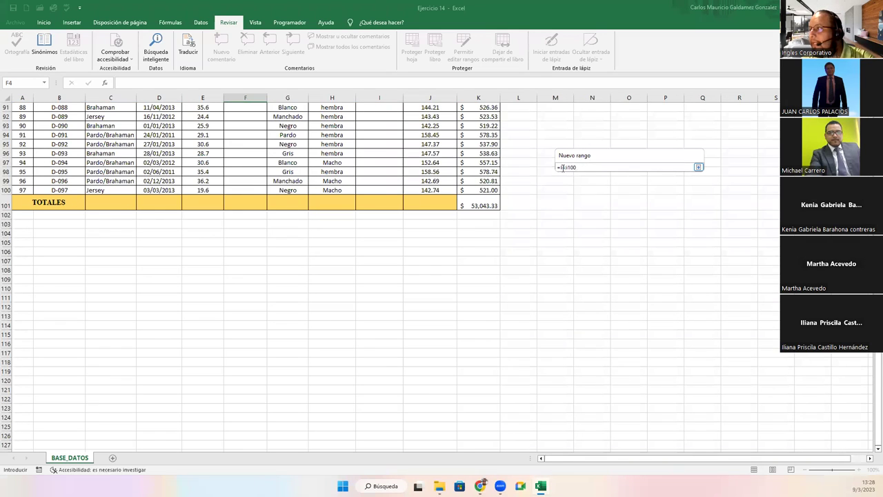
click(562, 168)
key(F4)
key(F4)
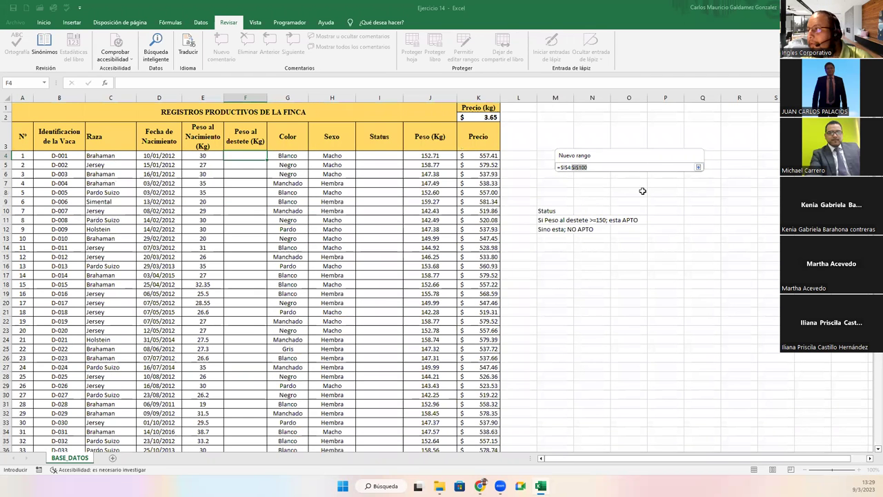
click(699, 167)
Set and confirm Rango2's password, then move the ranges list beside column K and select Rango2
click(613, 212)
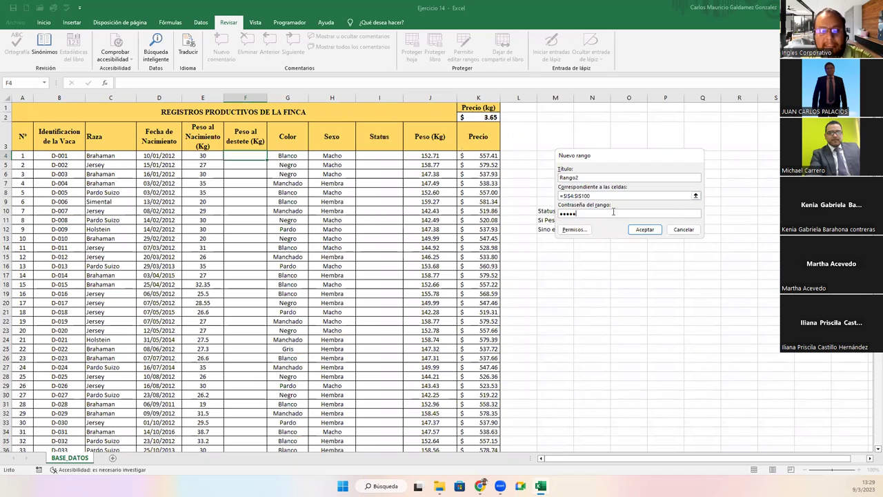
key(Return)
text(1)
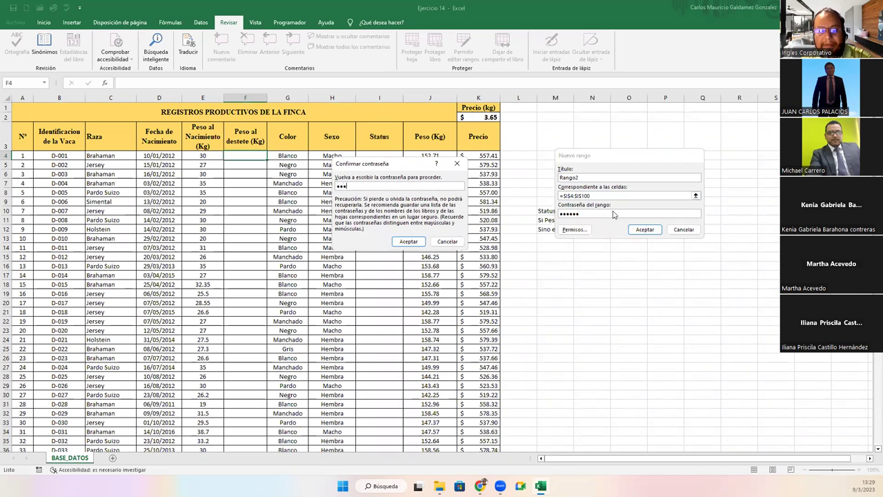
key(Return)
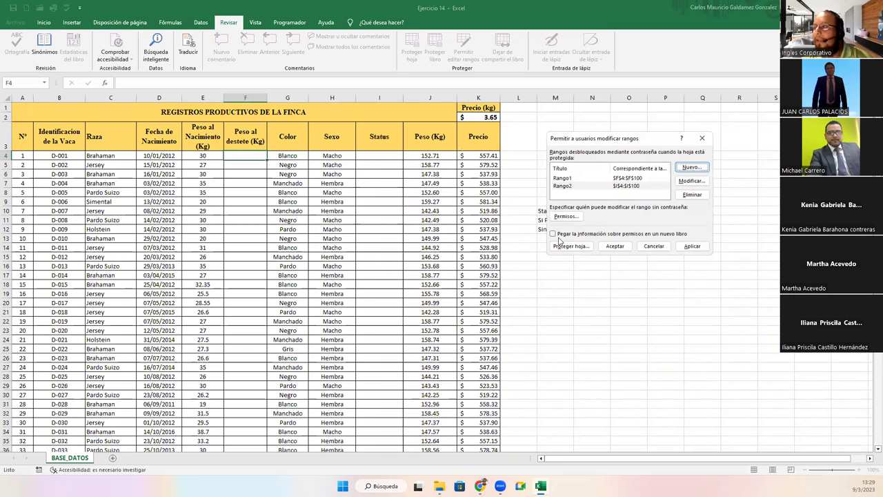
drag(611, 138, 421, 145)
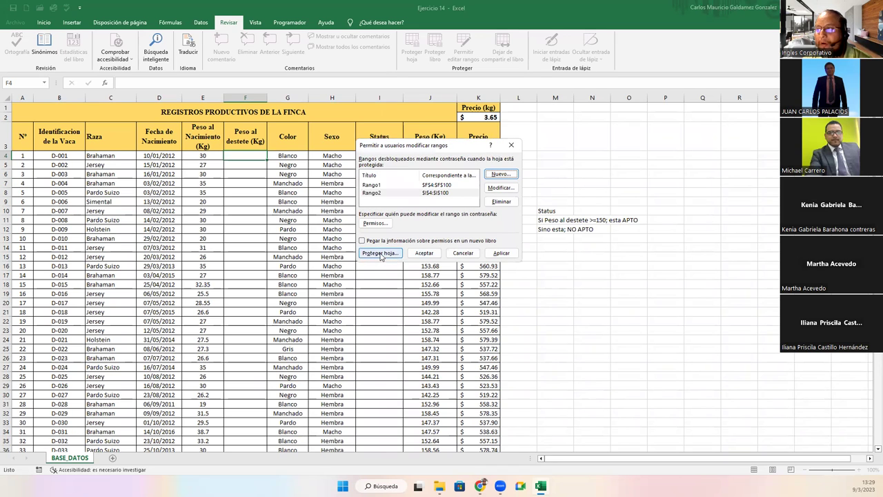
drag(398, 147, 547, 154)
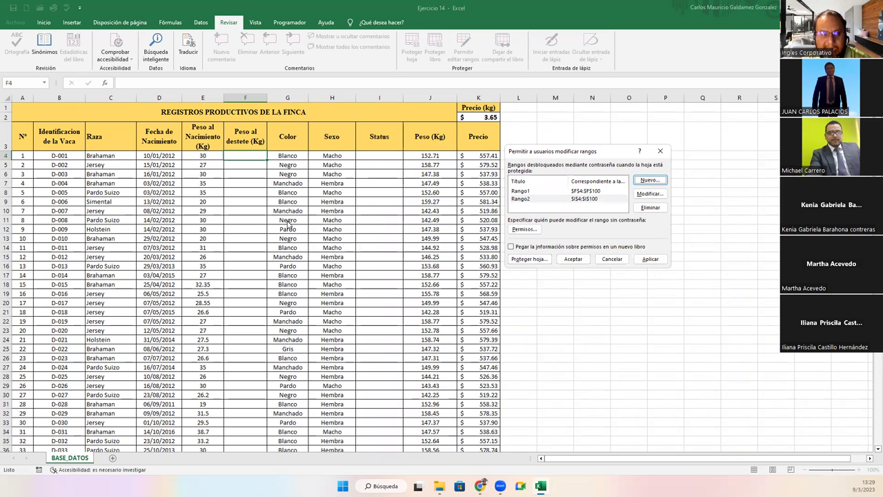
click(523, 199)
click(520, 201)
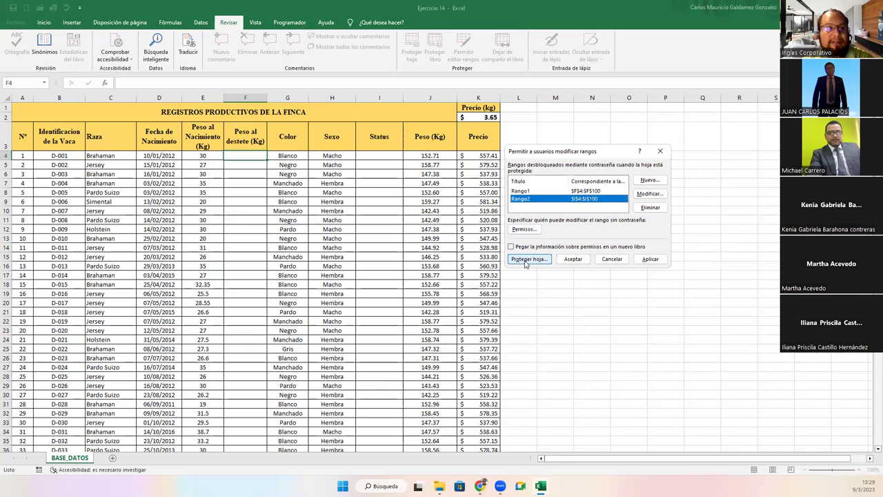
Protect the BASE_DATOS sheet with a password and confirm it
click(526, 262)
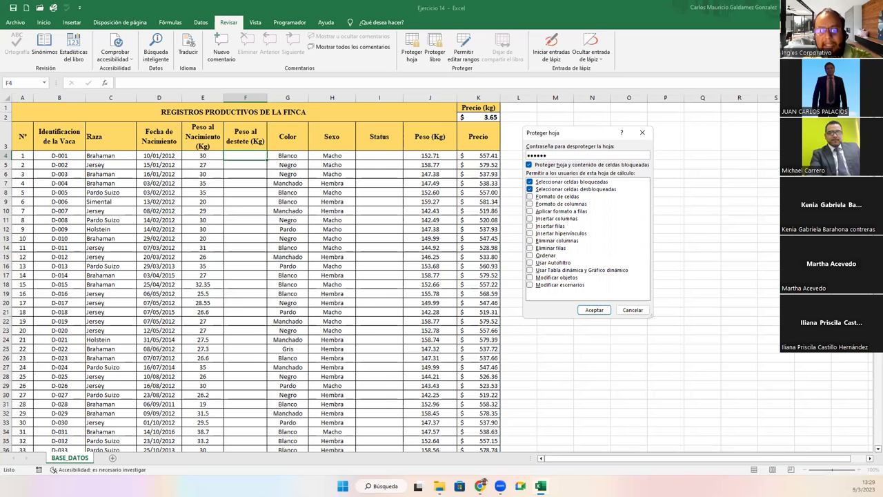
key(Return)
text(1)
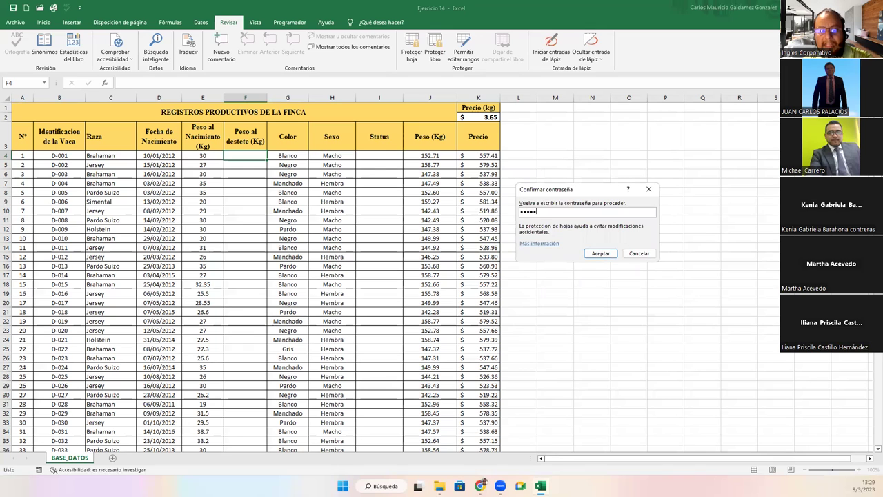
click(600, 253)
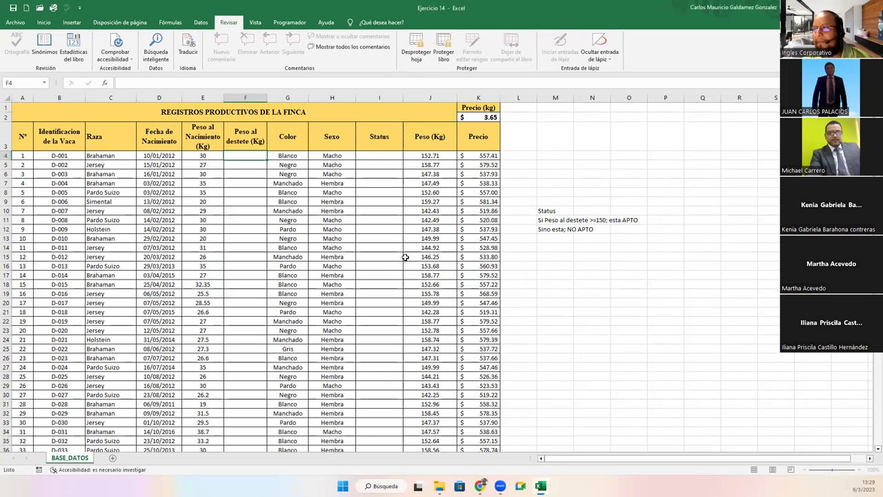
Test editing: locked cell D10 shows a warning, while F9 asks for the Rango1 password
click(380, 263)
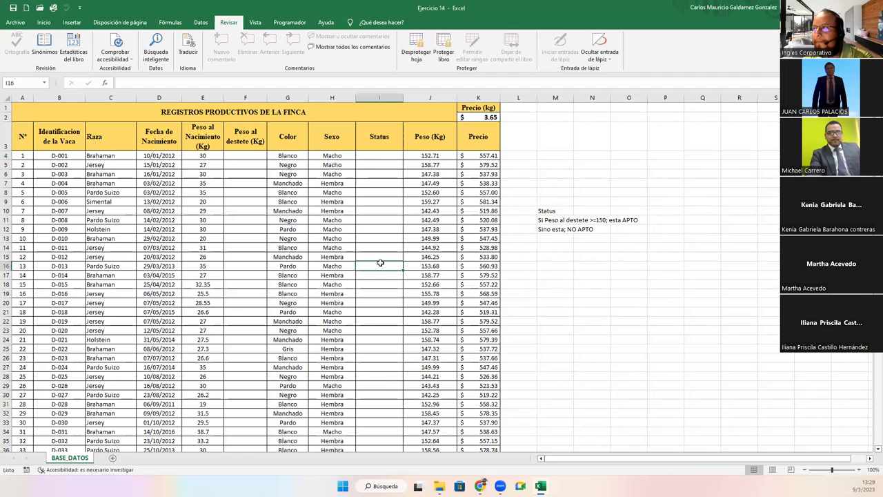
click(159, 211)
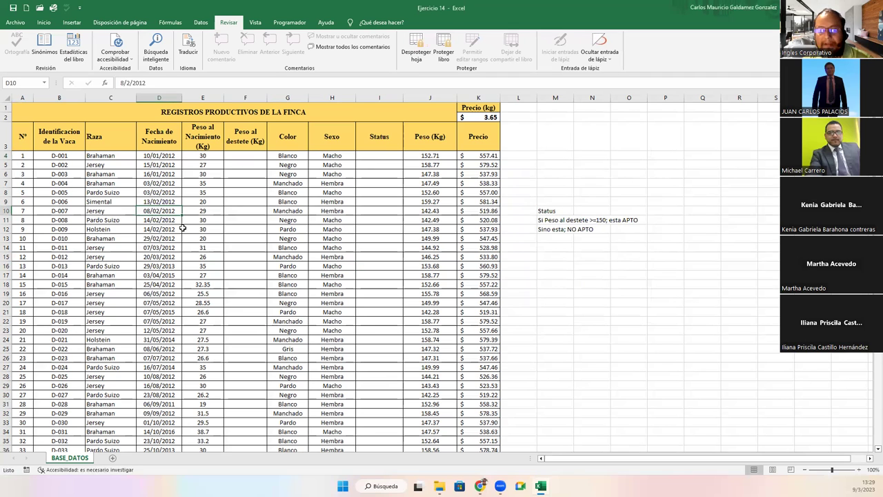
key(Delete)
key(Return)
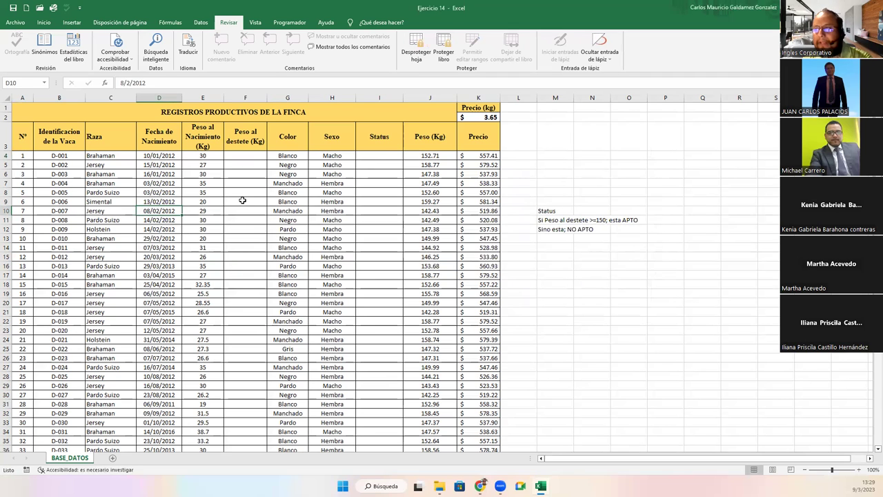
click(250, 205)
double_click(250, 205)
text(***)
click(621, 232)
Test locked cell H10, dismiss its warning, and return to Status cell I4
click(318, 211)
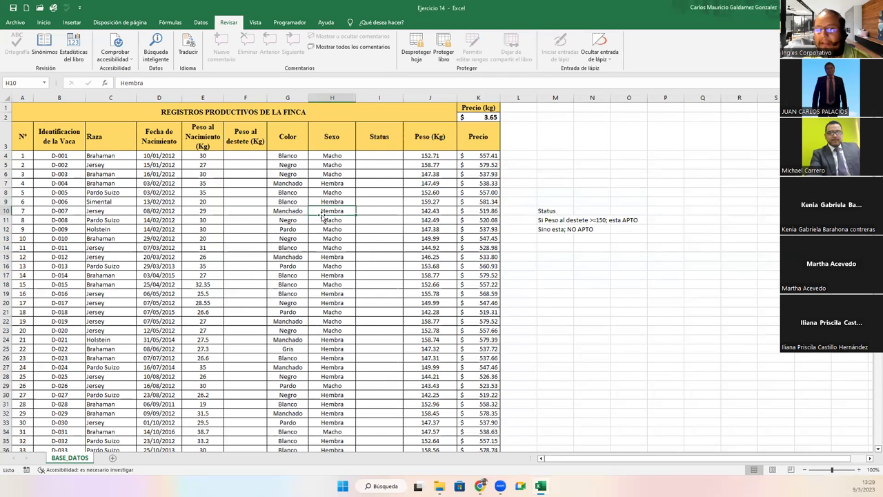
double_click(322, 218)
key(Return)
click(373, 164)
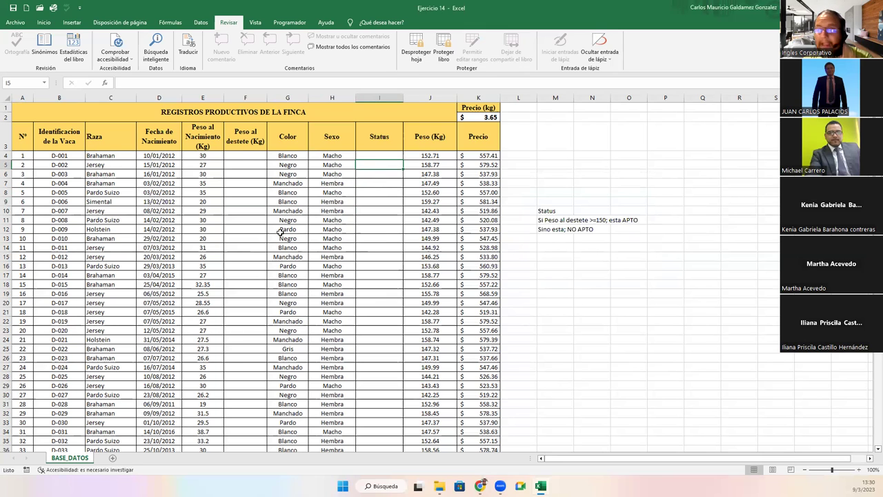
click(240, 156)
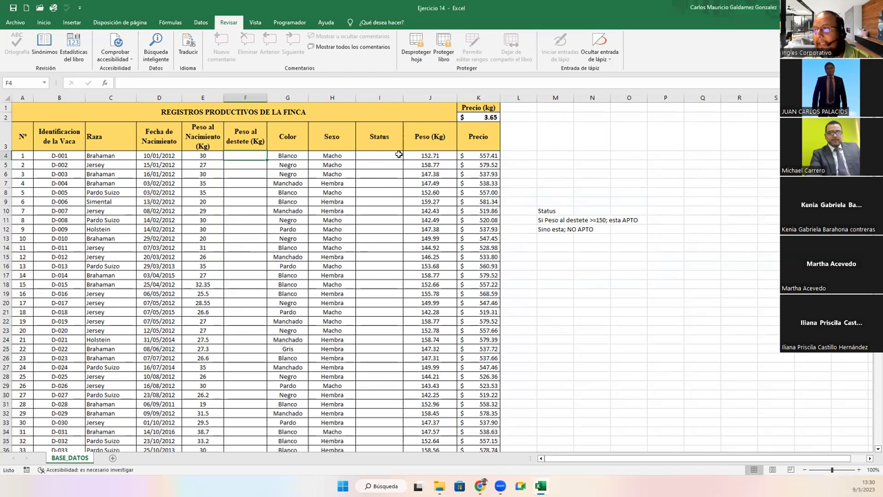
click(375, 158)
key(Down)
key(Up)
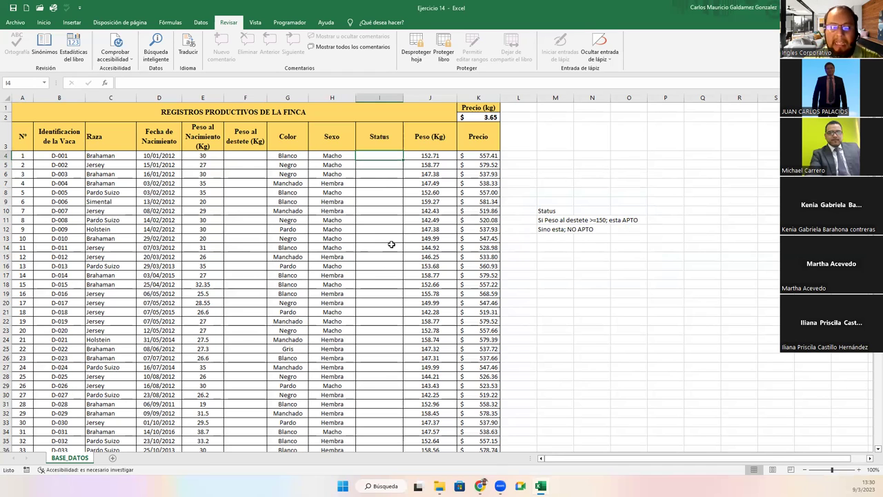
Unlock I4 and enter =SI(F4>=150;"APTO";"NO APTO")
key(F2)
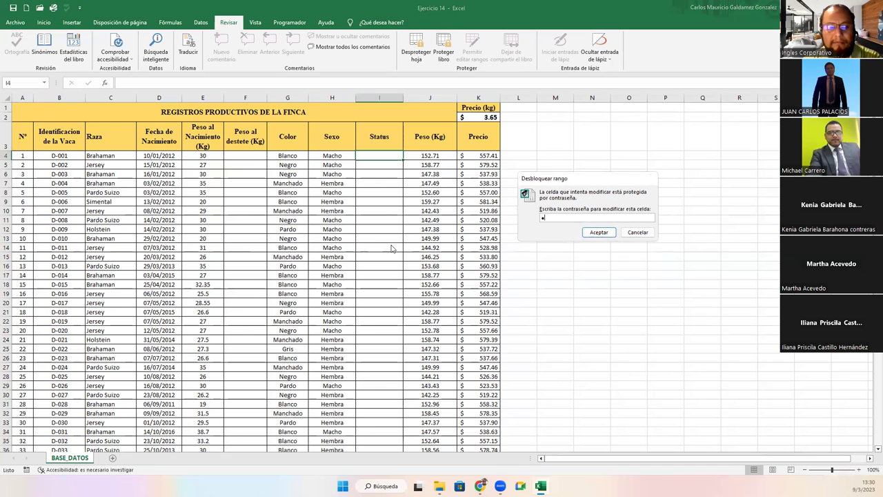
key(Return)
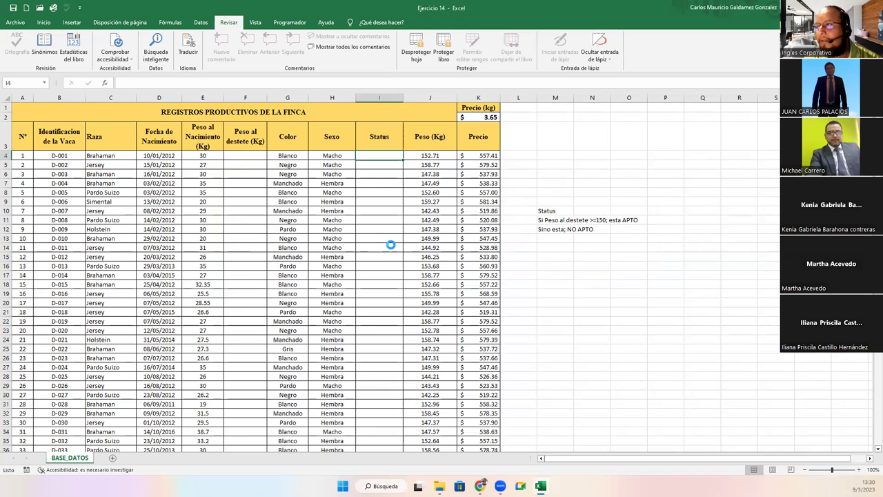
text(=SI()
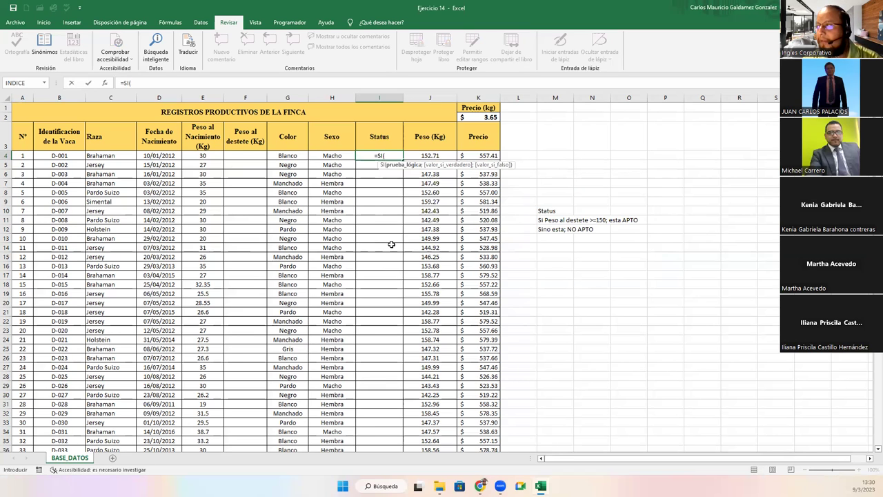
click(392, 244)
key(Left)
key(Left)
key(Left)
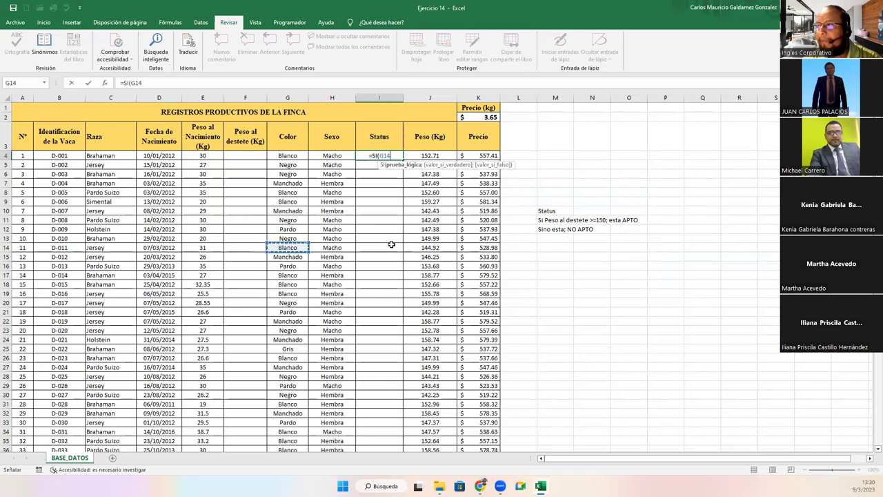
key(Up)
key(Up)
key(Up)
key(Up)
key(Up)
key(Up)
key(Up)
key(Up)
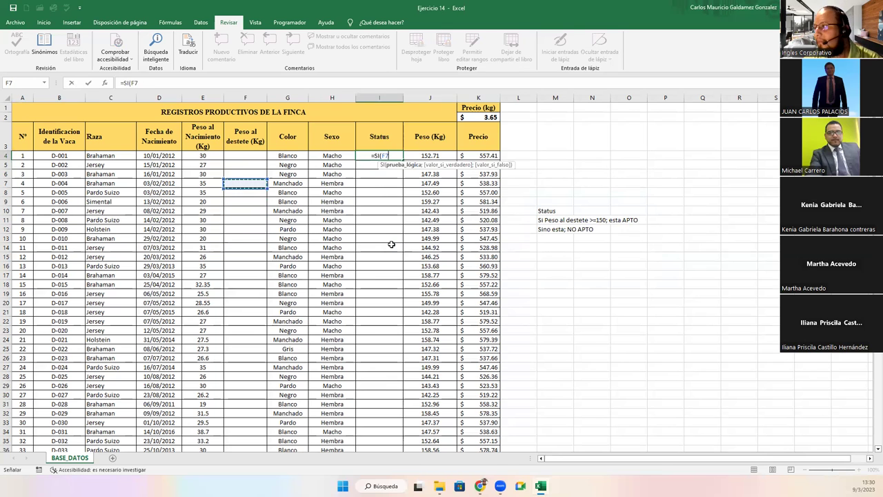
key(Up)
key(Up)
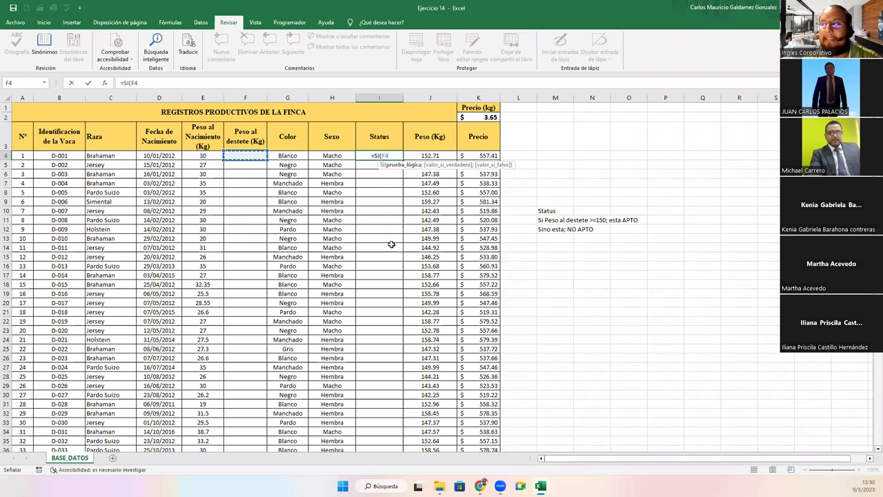
key(F2)
text(<)
key(BackSpace)
text(>=150)
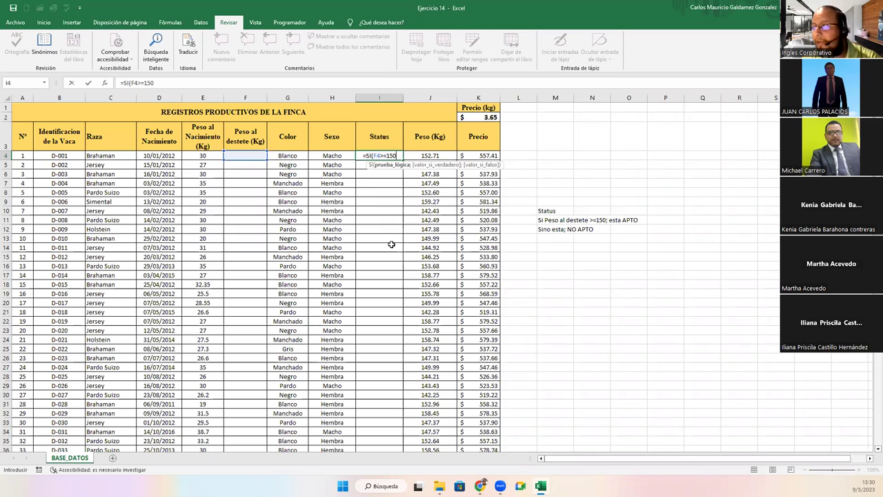
text(;"APTO";"N)
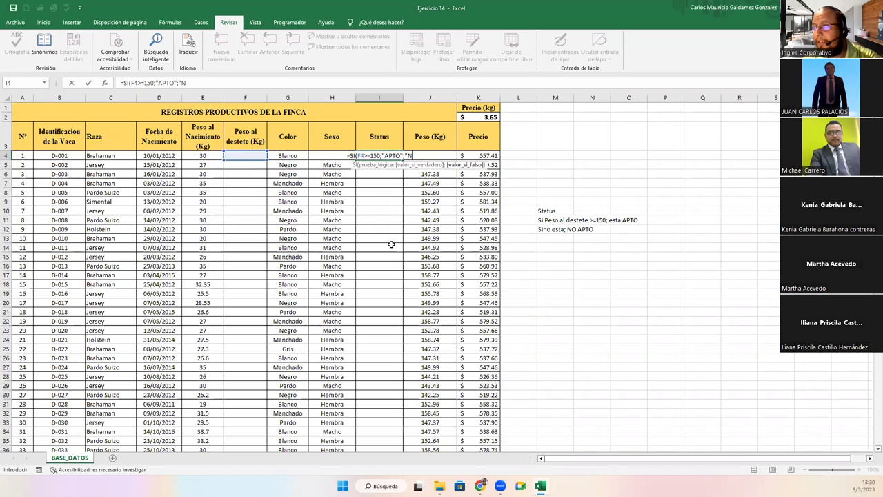
text(O APTO")
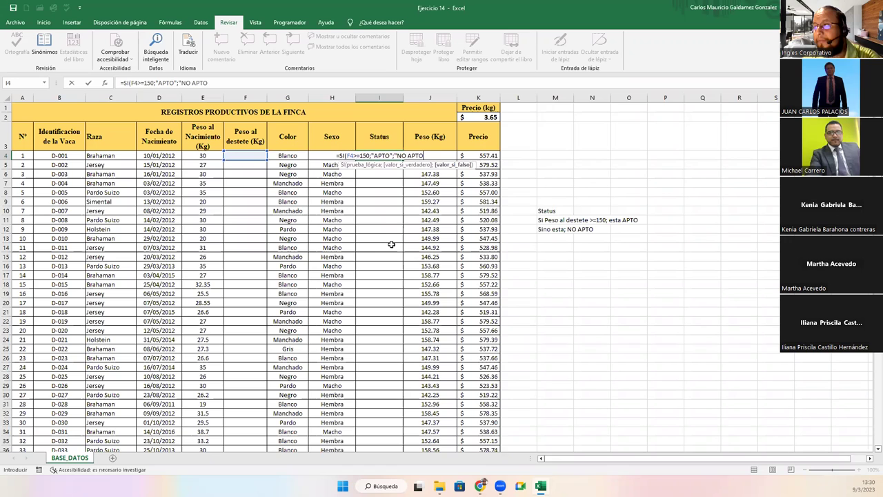
text())
key(Return)
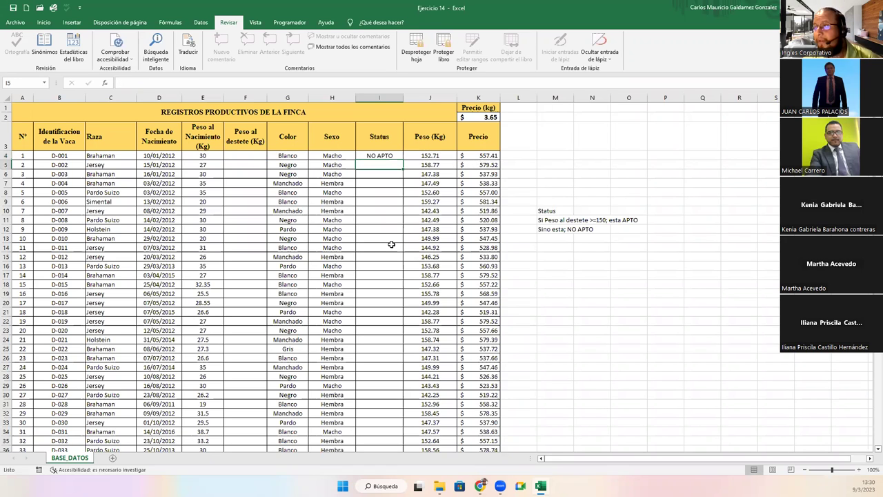
Fill the I4 Status formula down the column to row 100
click(395, 147)
click(395, 155)
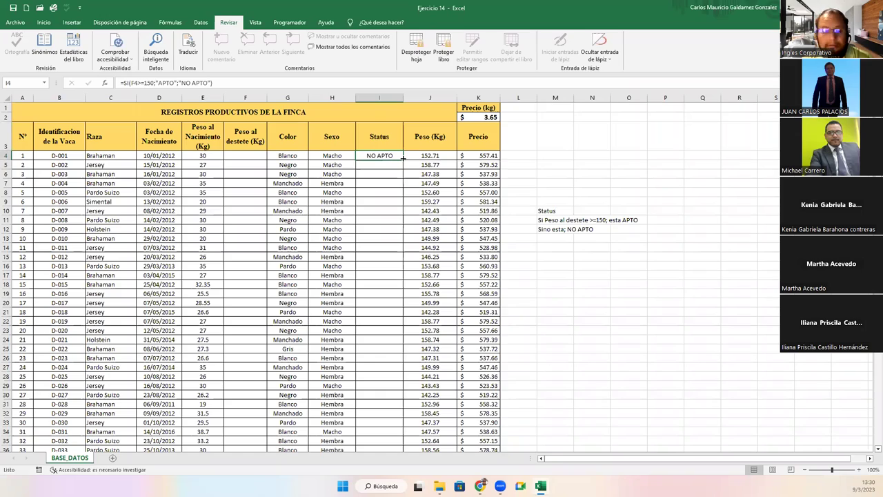
double_click(403, 158)
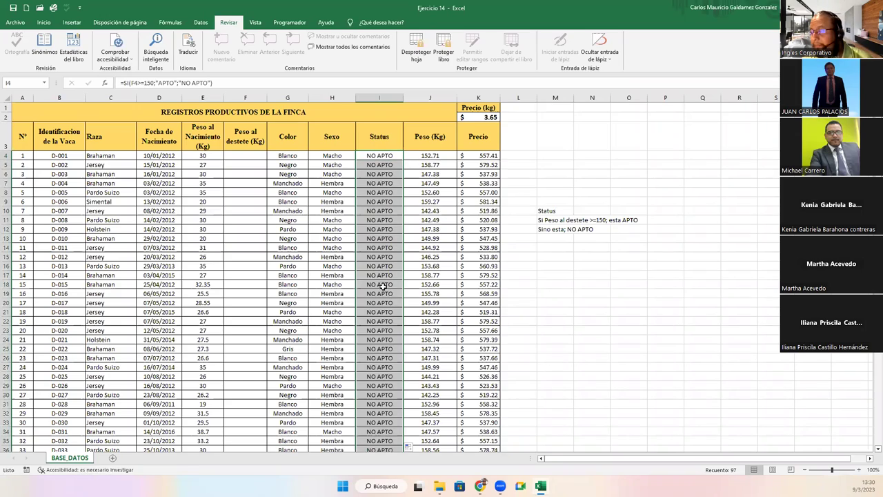
scroll(390, 289, down, 20)
scroll(396, 303, up, 20)
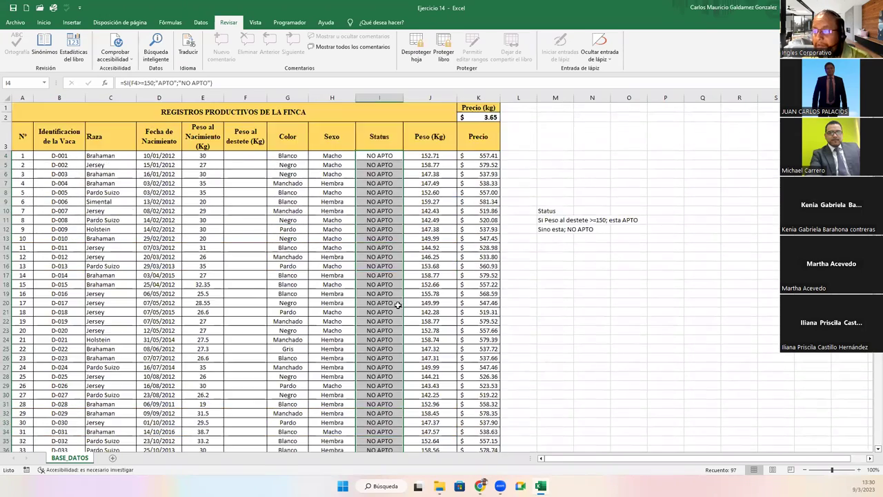
click(382, 239)
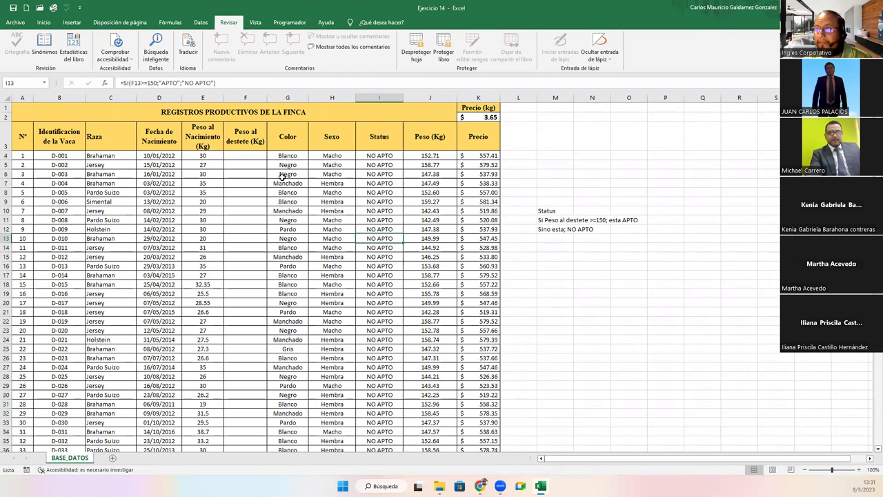
click(247, 156)
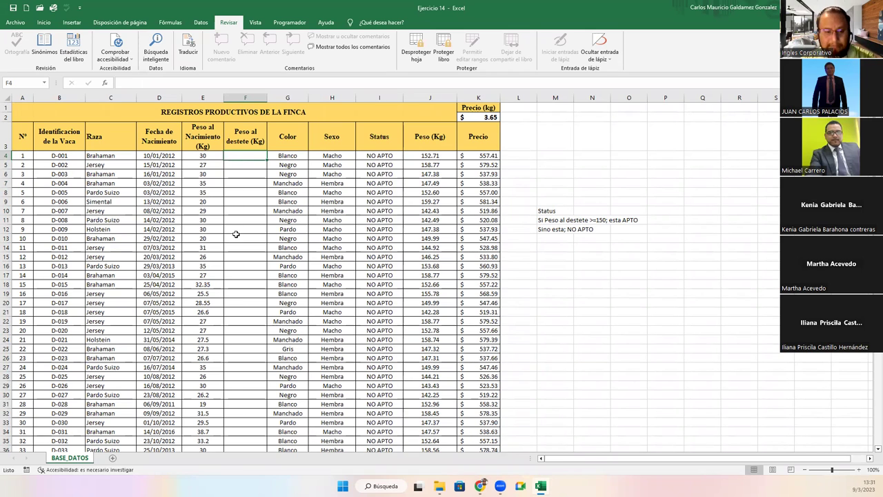
Enter weaning weights 148, 151, 158, 152, 160 and 128 in F4:F9
text(148)
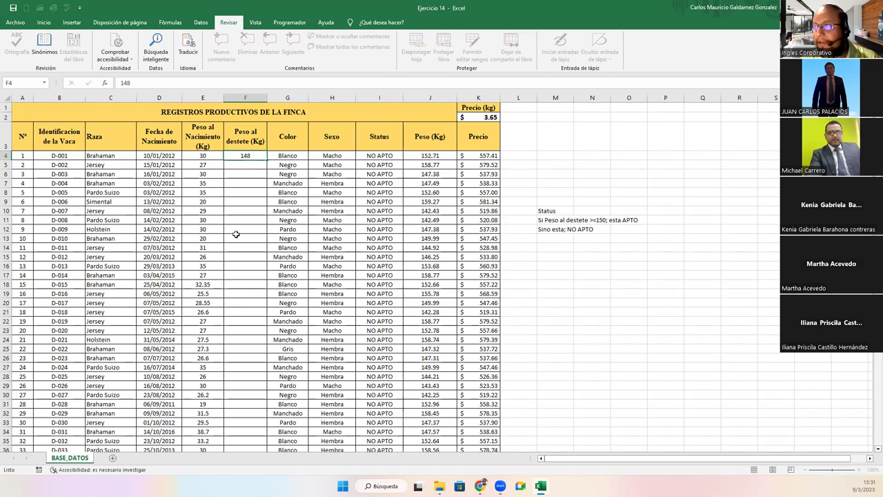
key(Return)
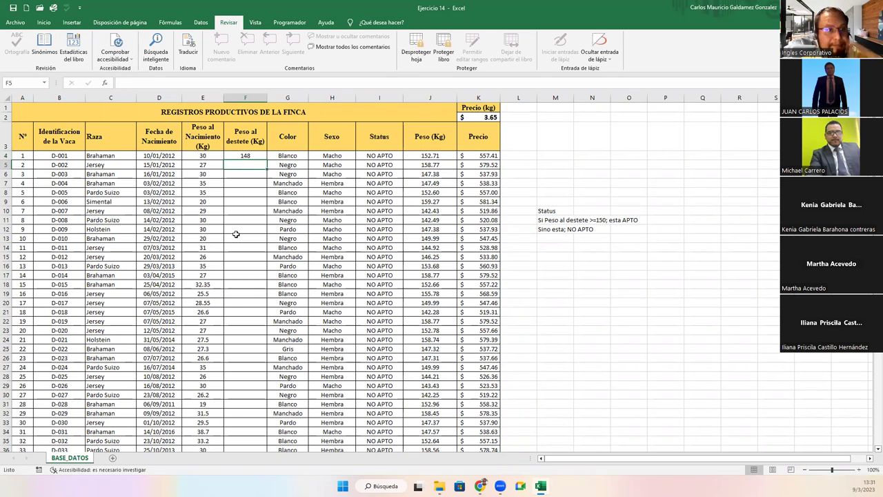
text(151)
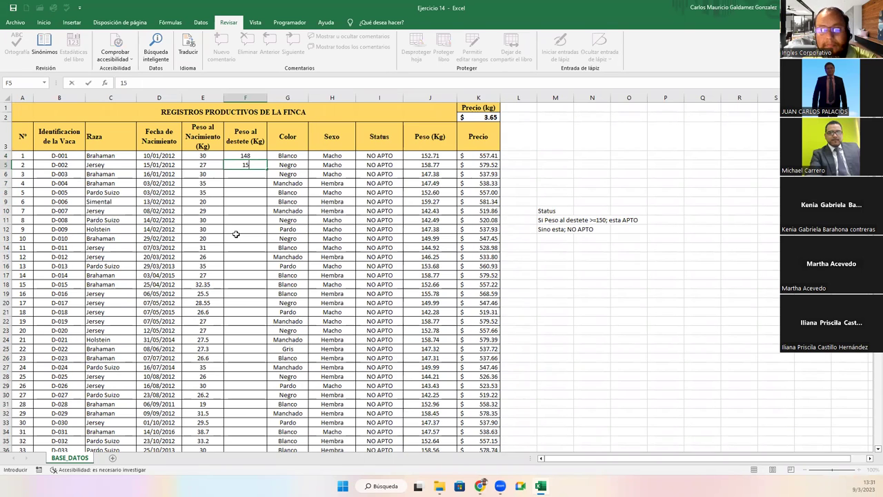
key(Return)
text(158)
key(Return)
text(152)
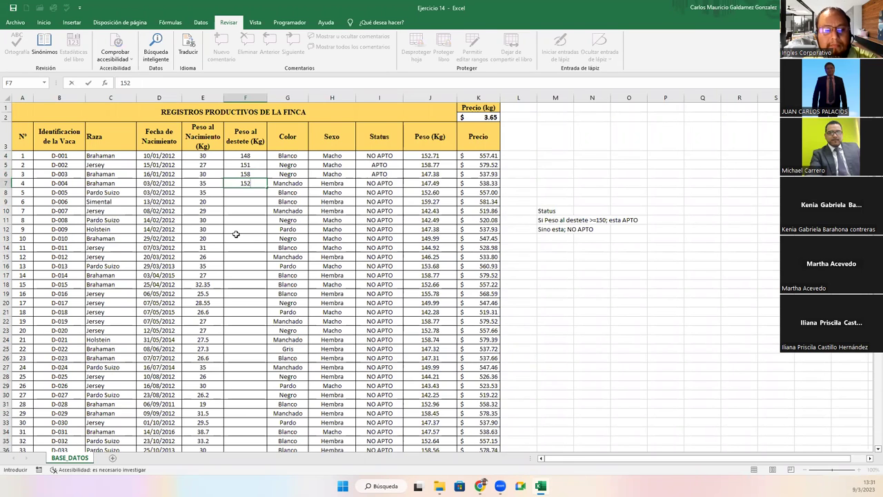
key(Return)
text(1)
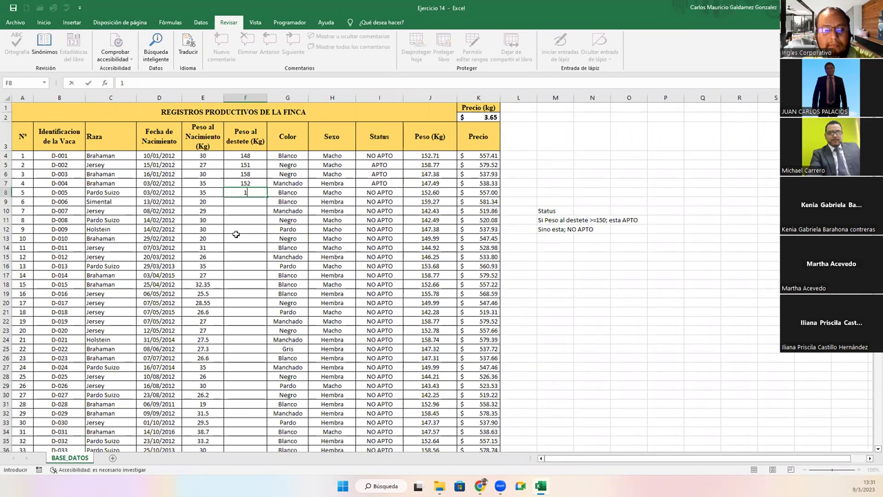
text(60)
key(Return)
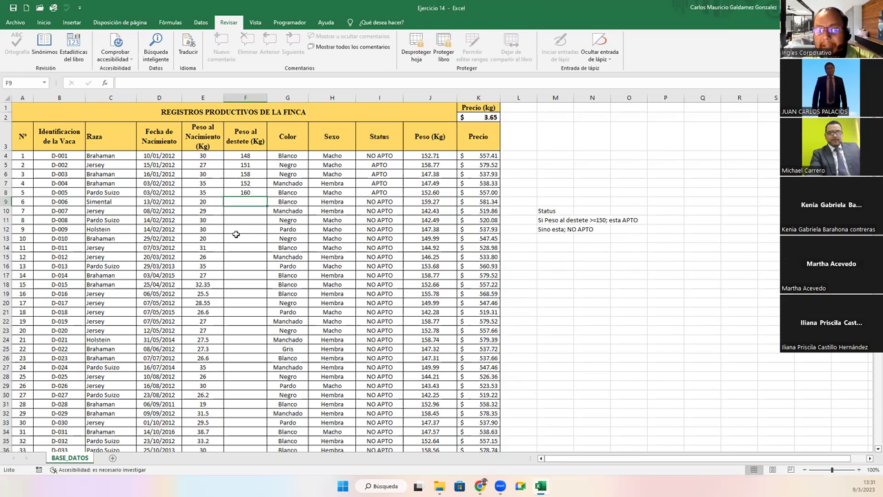
text(128)
key(Return)
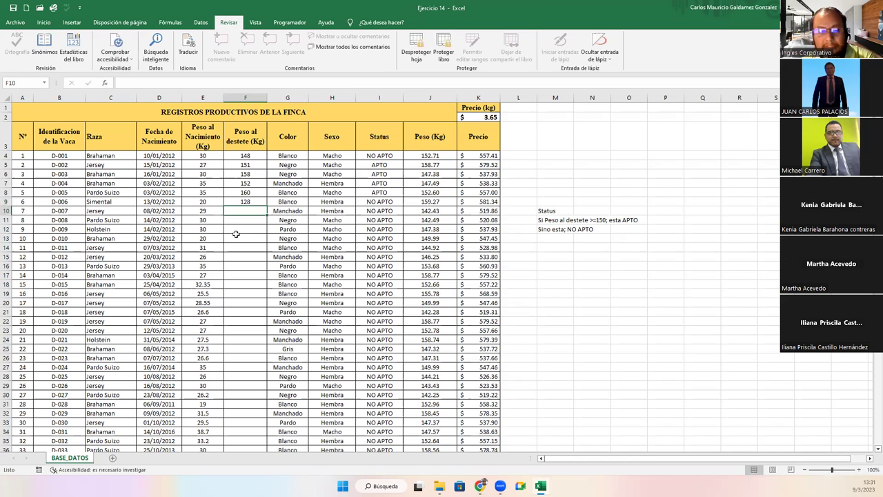
Enter weights 140, 140 and six 150s in F10:F17
text(140)
key(Return)
text(140)
key(Return)
text(150)
key(Return)
text(150)
key(Return)
text(150)
key(Return)
text(150)
key(Return)
text(150)
key(Return)
text(150)
key(Return)
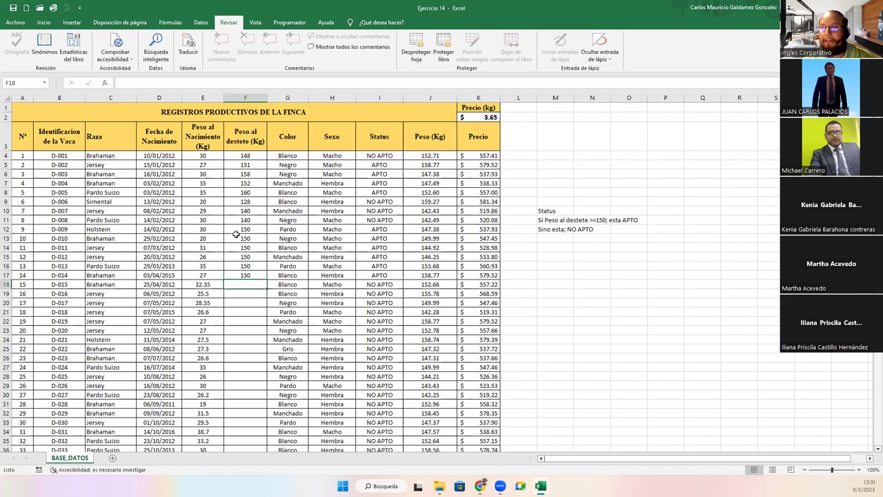
Copy F4:F17 and paste it at F18, F32 and F46, filling down to F59
drag(245, 156, 246, 274)
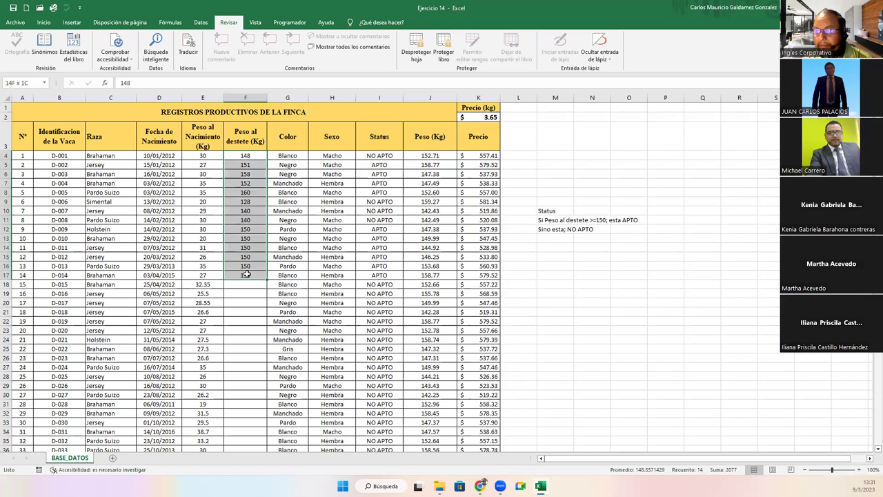
key(ctrl+c)
click(253, 284)
key(ctrl+v)
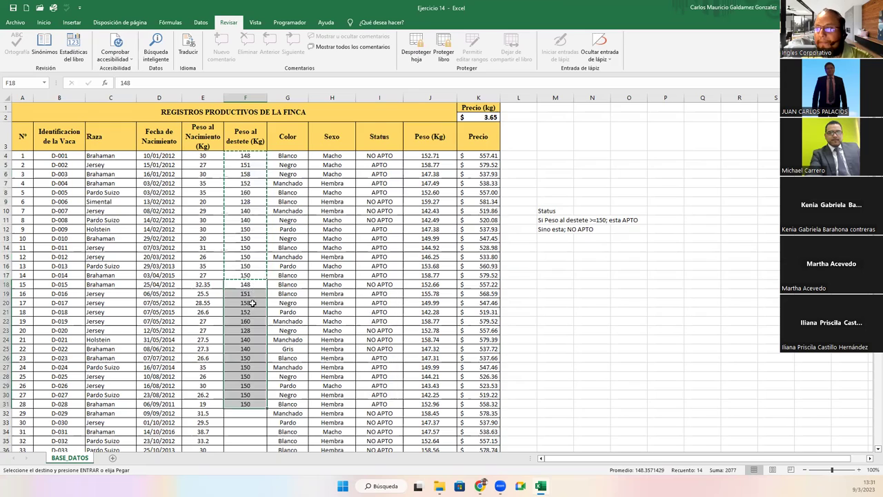
scroll(252, 303, down, 5)
click(245, 254)
key(ctrl+v)
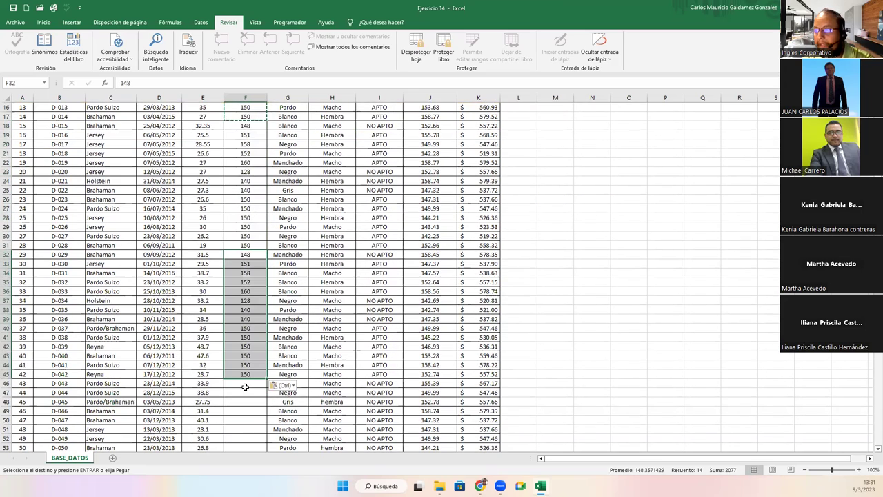
click(245, 387)
key(ctrl+v)
scroll(241, 255, down, 10)
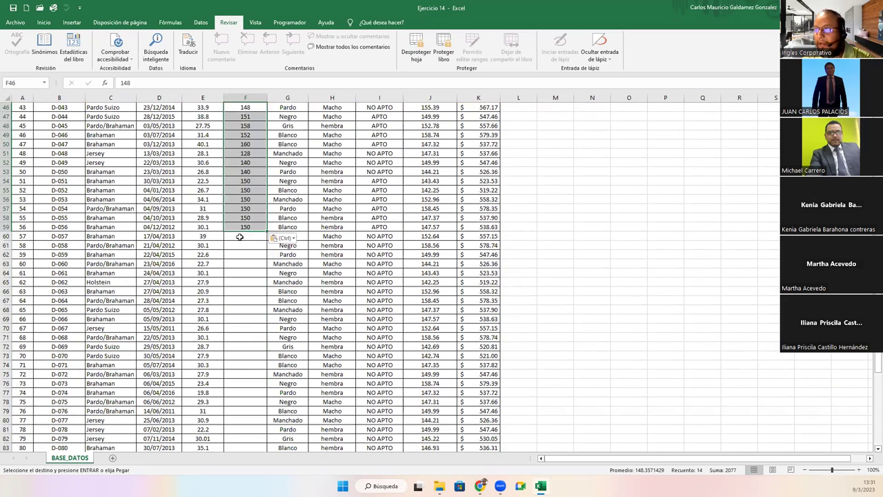
Paste the copied weights into F60:F73 and F74:F87
click(240, 236)
key(ctrl+v)
key(ctrl+v)
scroll(235, 360, down, 5)
click(235, 356)
key(ctrl+v)
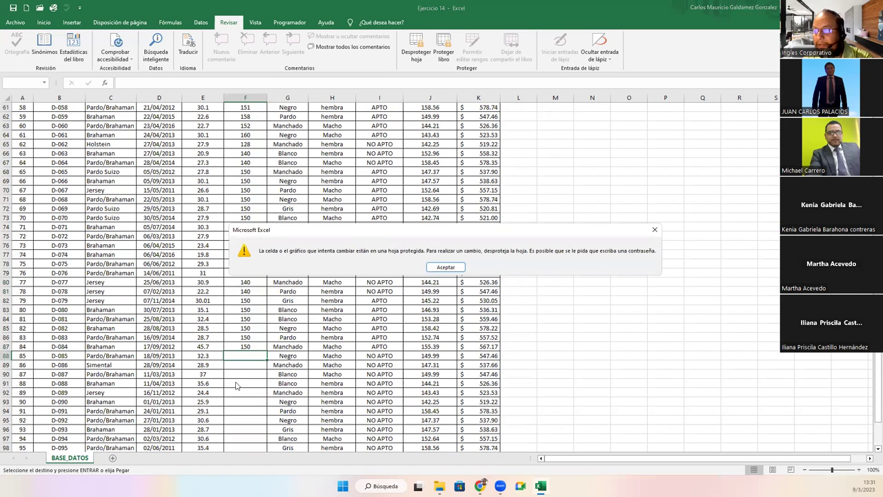
Dismiss the protected-sheet warning and retry pasting at F88, which stays blocked
click(445, 267)
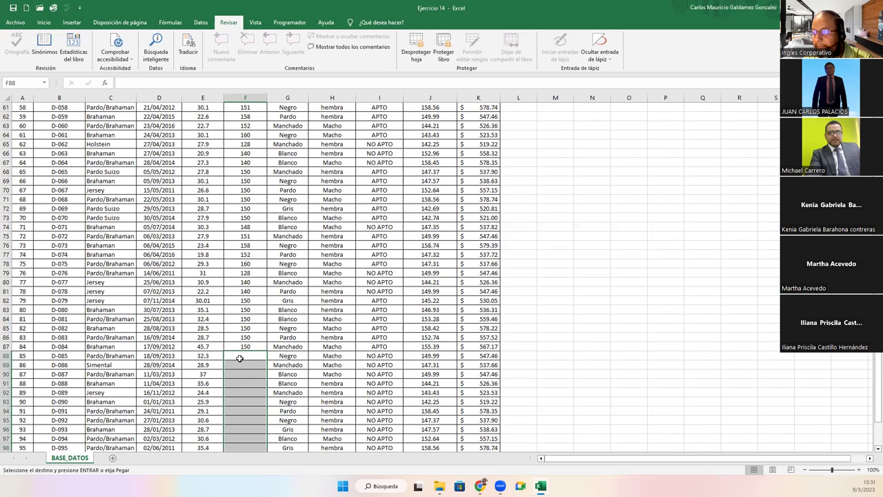
click(240, 357)
key(ctrl+v)
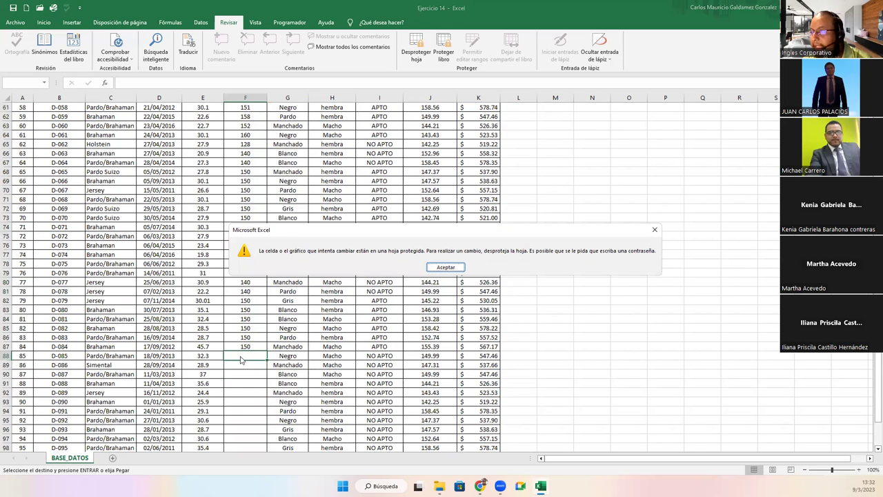
click(446, 267)
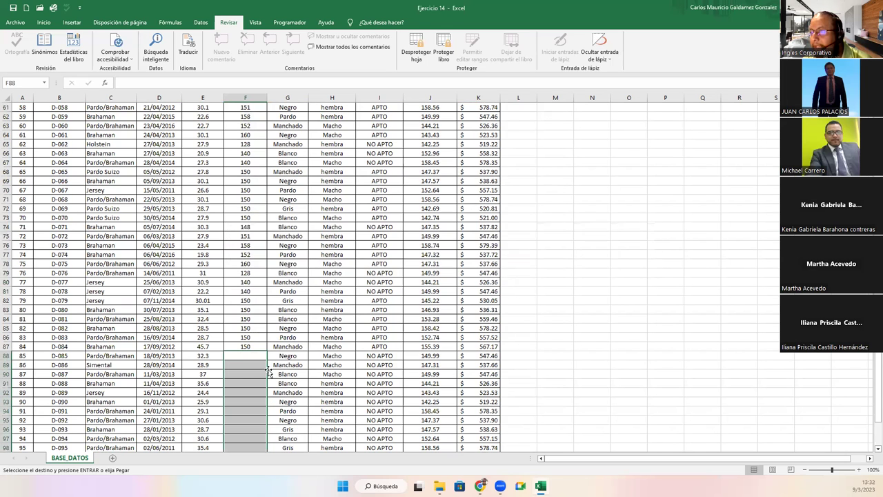
click(241, 356)
key(ctrl+v)
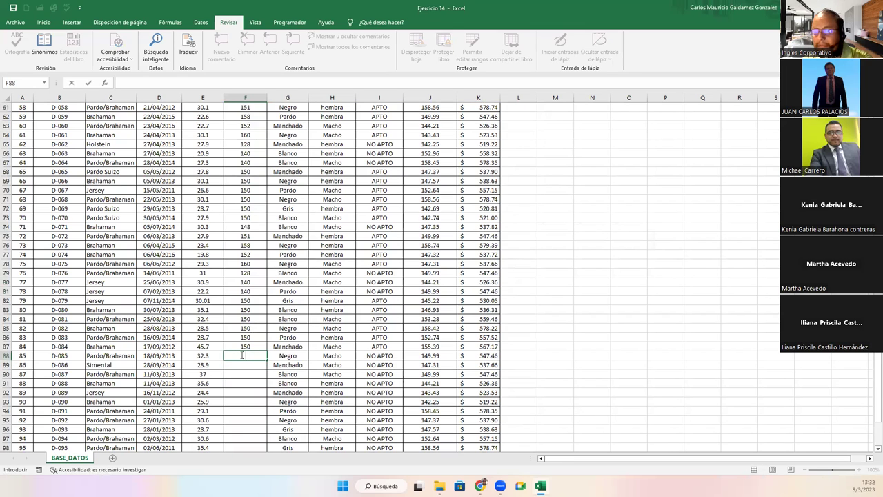
key(Escape)
Copy F70:F87 and try pasting into F88, dismissing the protected-sheet warning again
click(250, 191)
shift+click(245, 346)
key(ctrl+c)
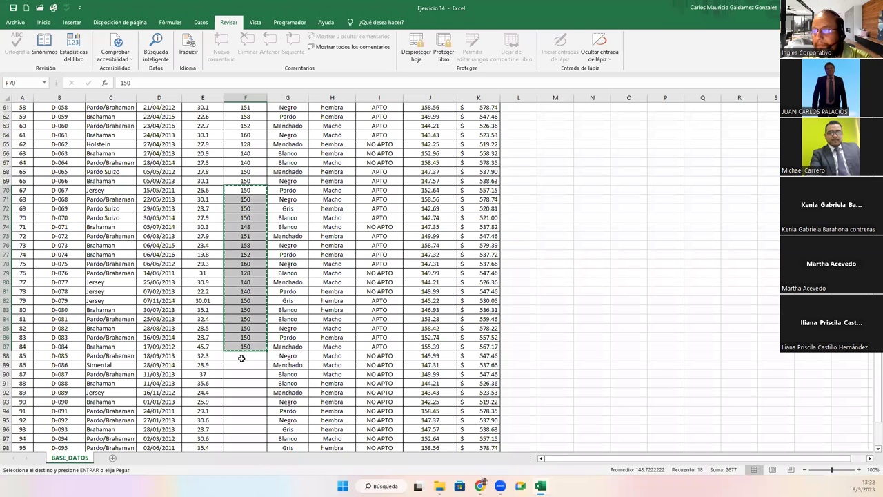
click(245, 356)
key(ctrl+v)
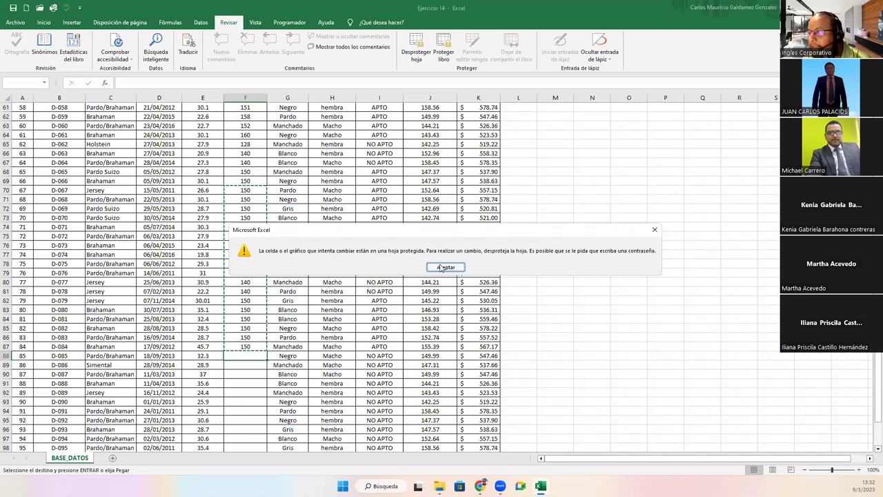
click(445, 267)
Clear the copy marquee and scroll back up to select F4
click(254, 318)
scroll(262, 309, up, 20)
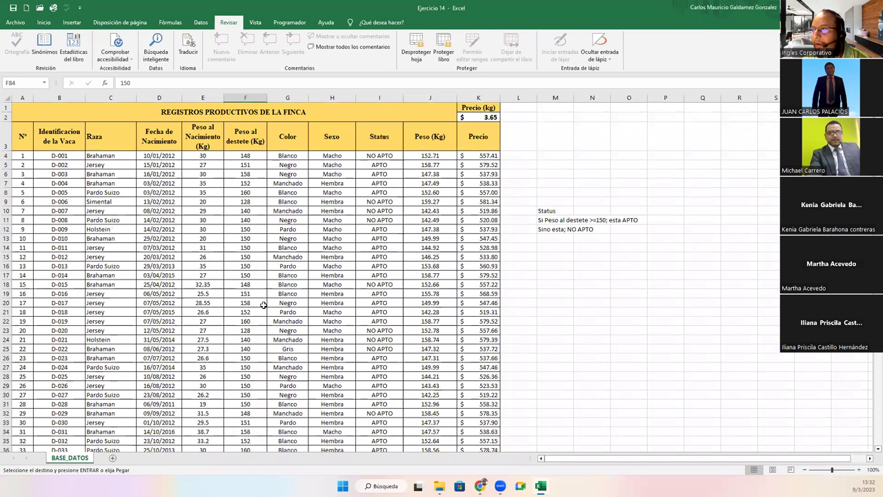
click(256, 156)
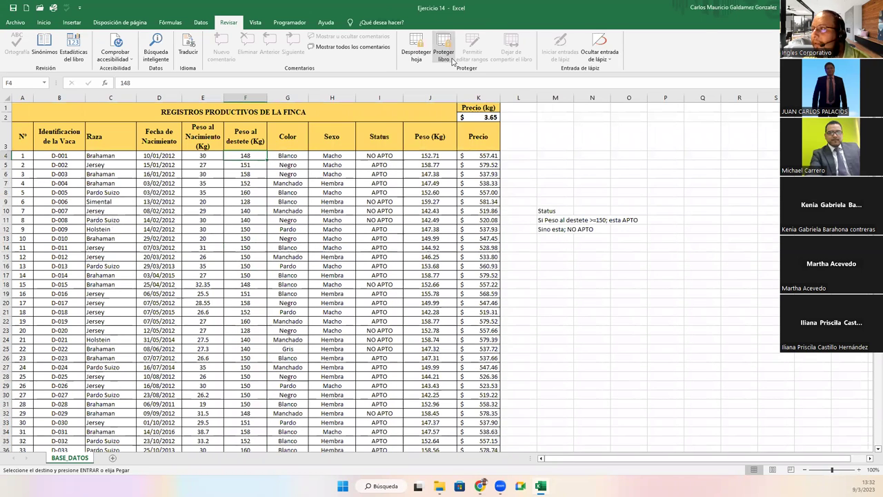
Unprotect the BASE_DATOS sheet with its password
click(423, 61)
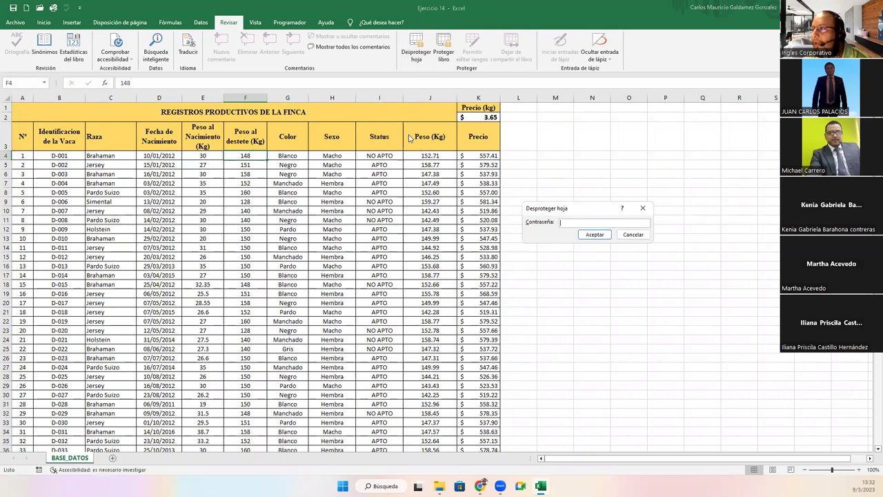
text(123456)
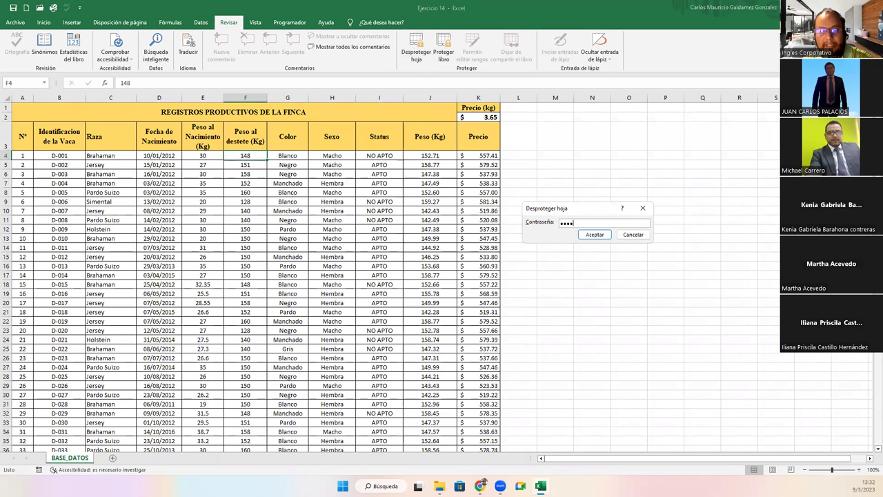
key(Return)
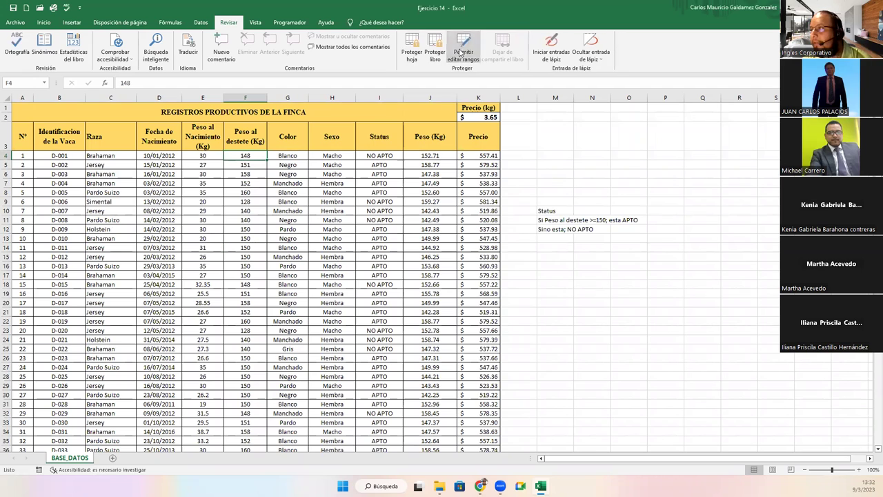
In Permitir editar rangos, verify that Rango1 covers F4:F100
click(464, 52)
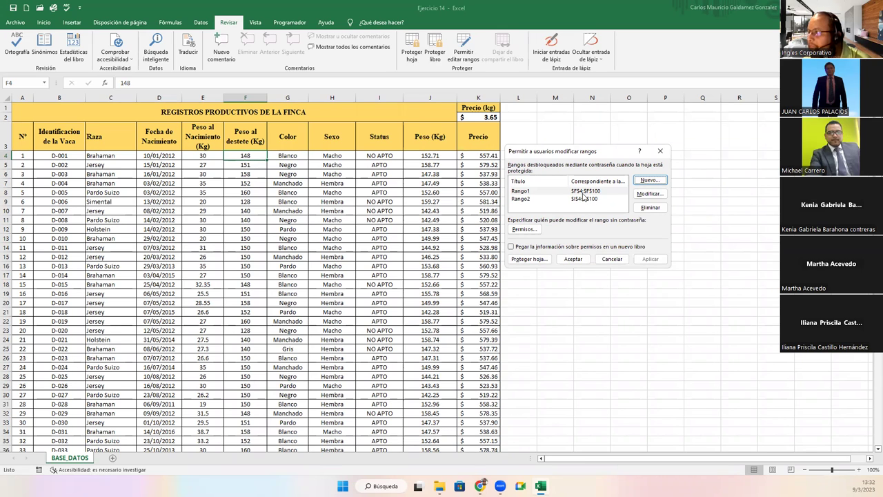
click(545, 191)
click(648, 194)
click(607, 207)
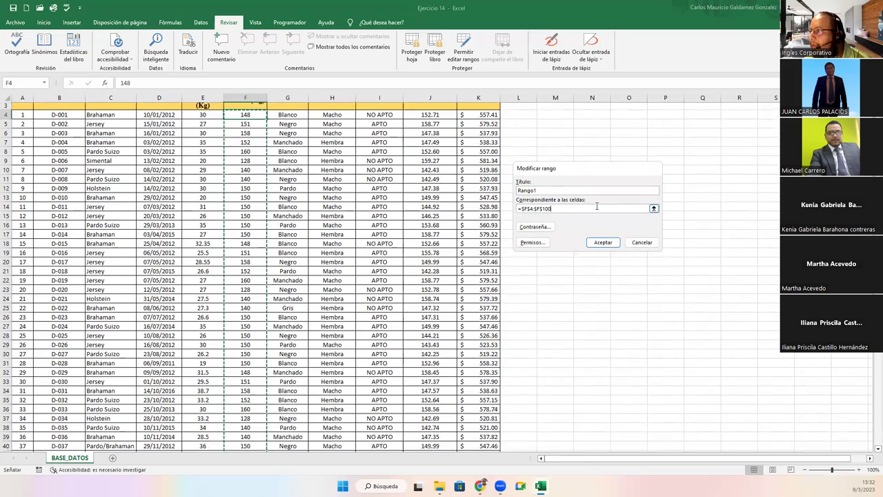
scroll(322, 249, down, 20)
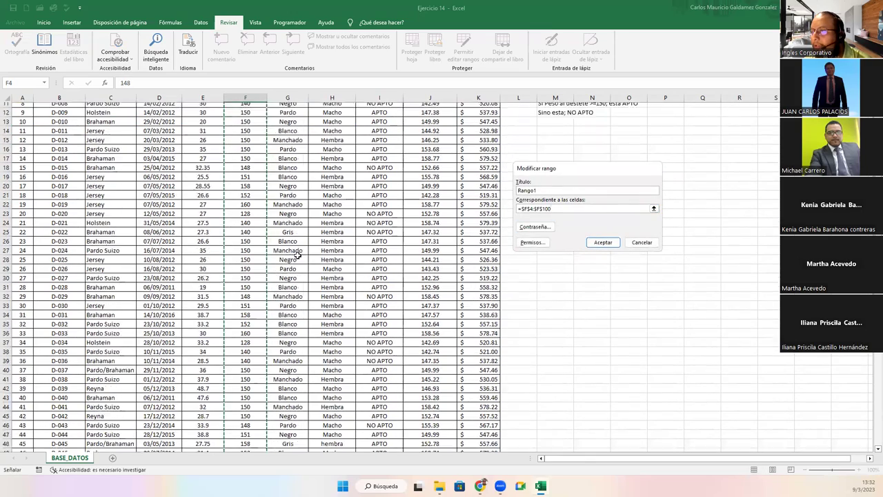
scroll(320, 254, down, 3)
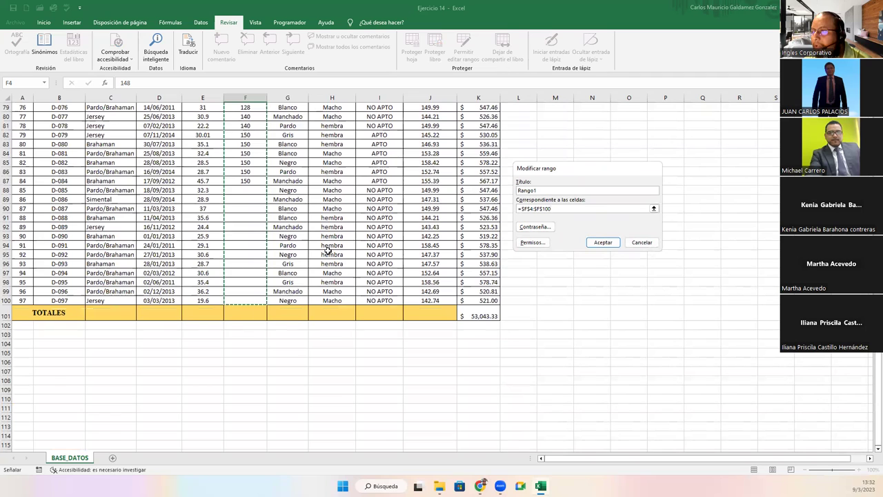
click(603, 242)
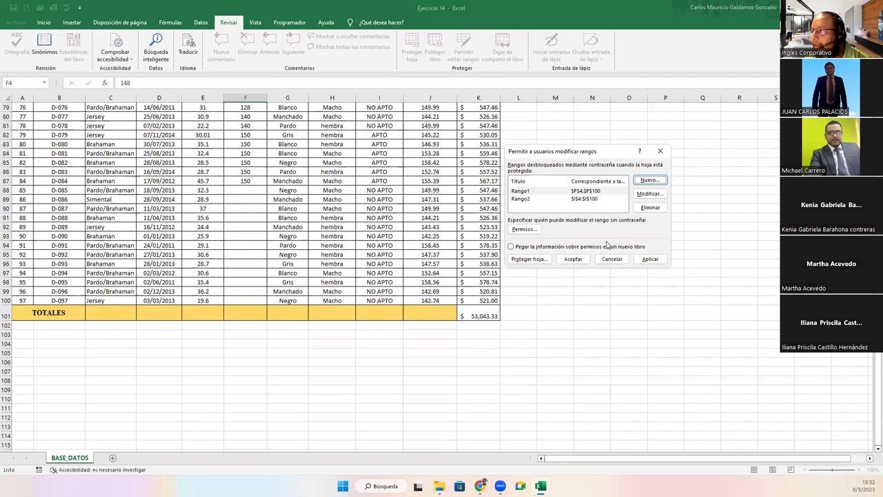
Verify that Rango2 covers I4:I100, then apply and close the ranges dialog
click(585, 199)
click(650, 194)
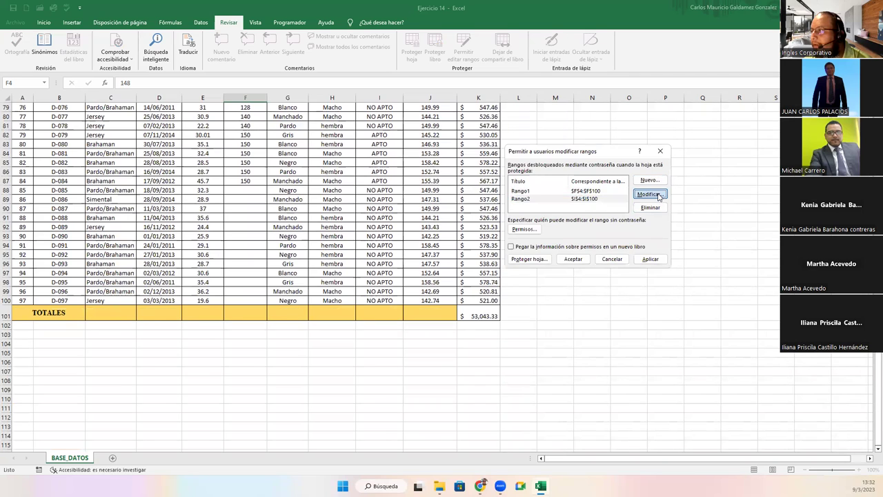
click(582, 209)
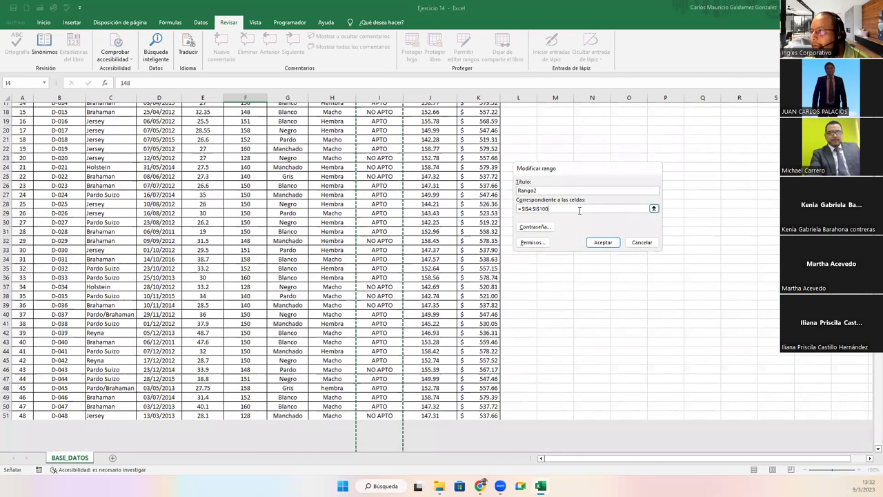
scroll(428, 222, up, 1)
scroll(443, 204, down, 20)
scroll(444, 204, down, 5)
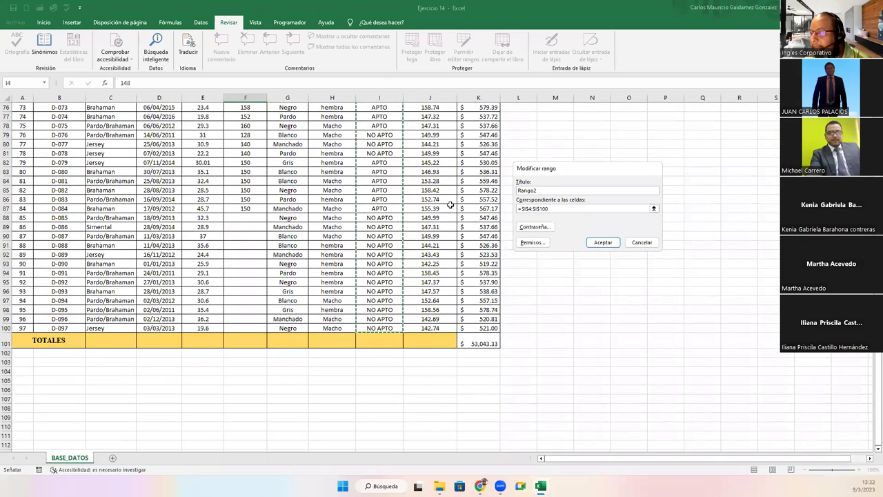
click(602, 242)
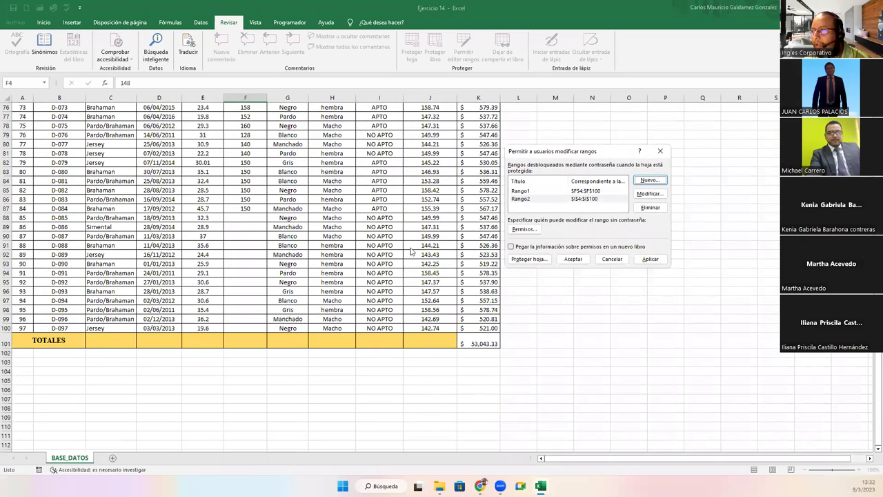
click(648, 259)
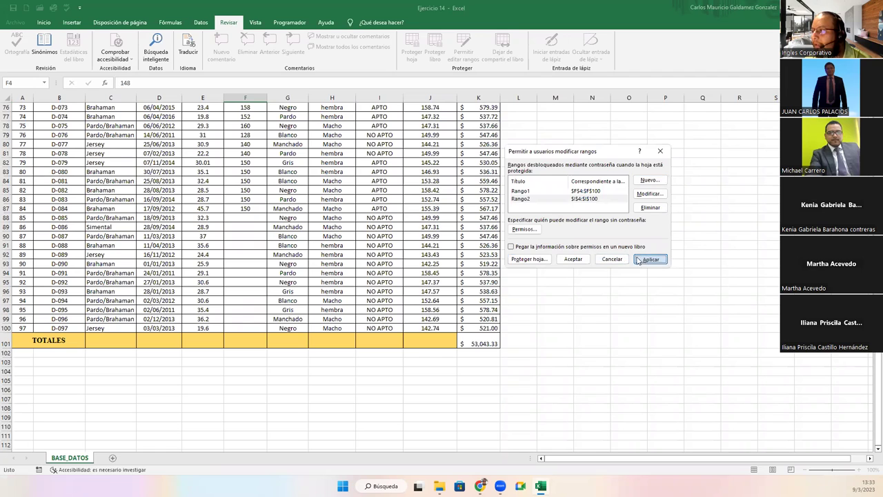
click(572, 259)
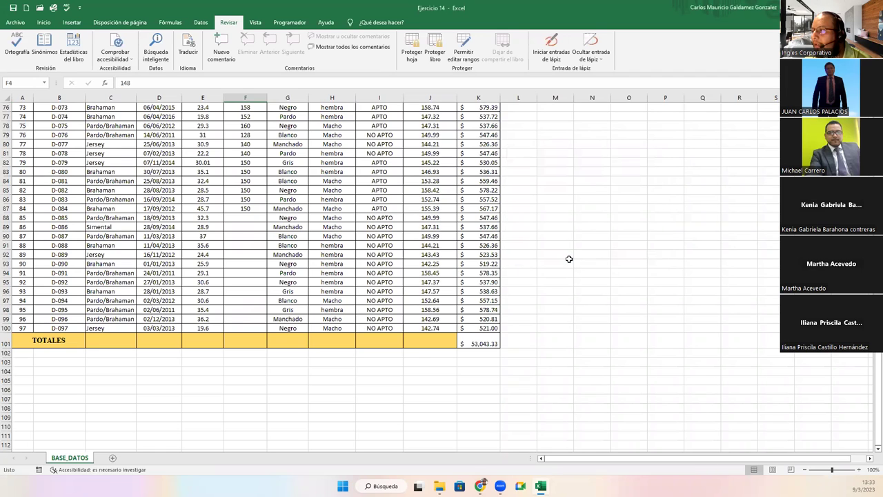
click(412, 51)
Protect the sheet again, entering and confirming a new password
text(12345)
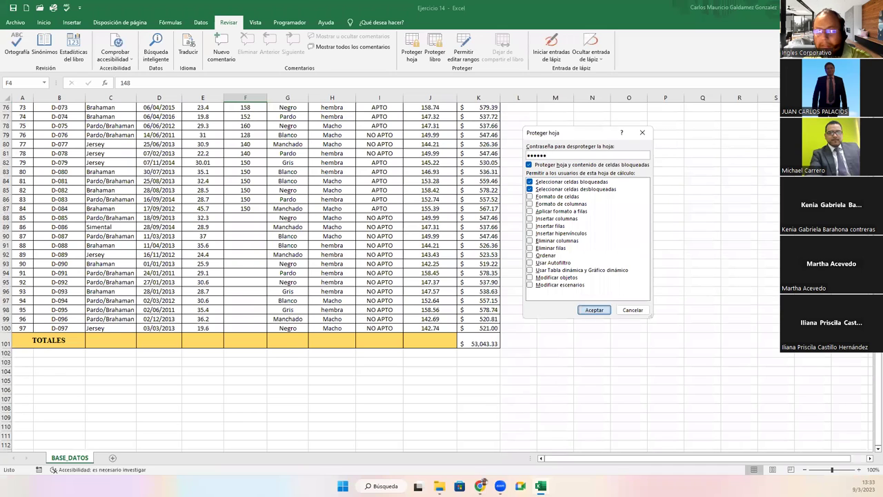
key(Return)
text(12345)
key(Return)
Unlock the weaning-weight range at F88 with the range password
click(255, 221)
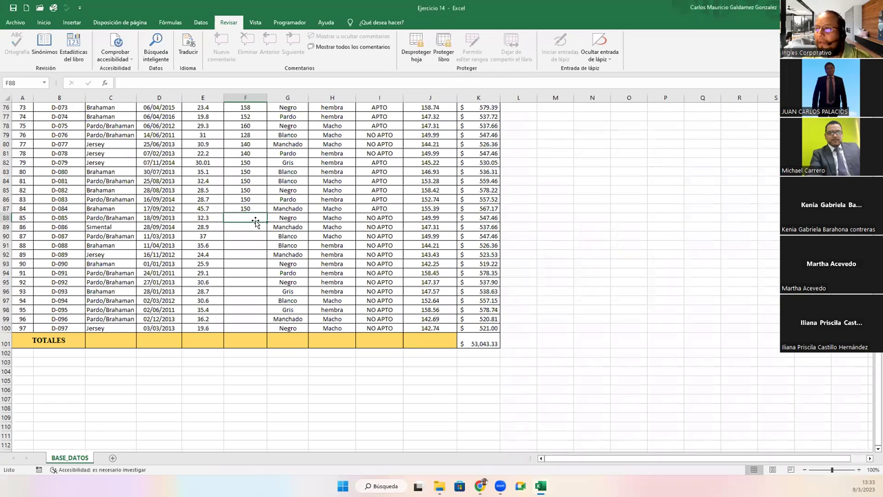
double_click(255, 221)
text(1)
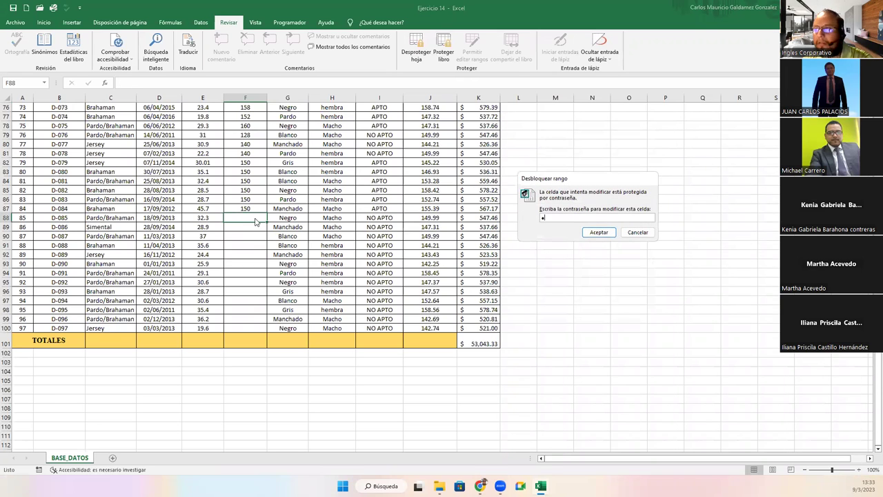
text(23456)
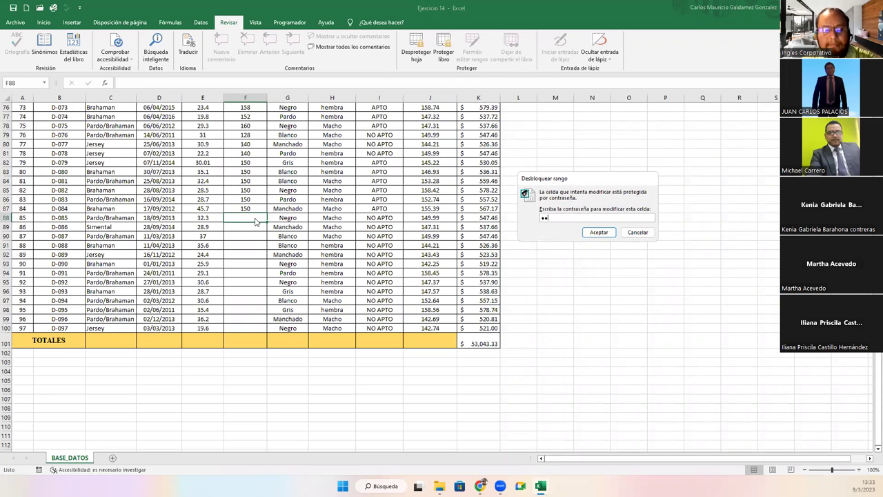
key(Return)
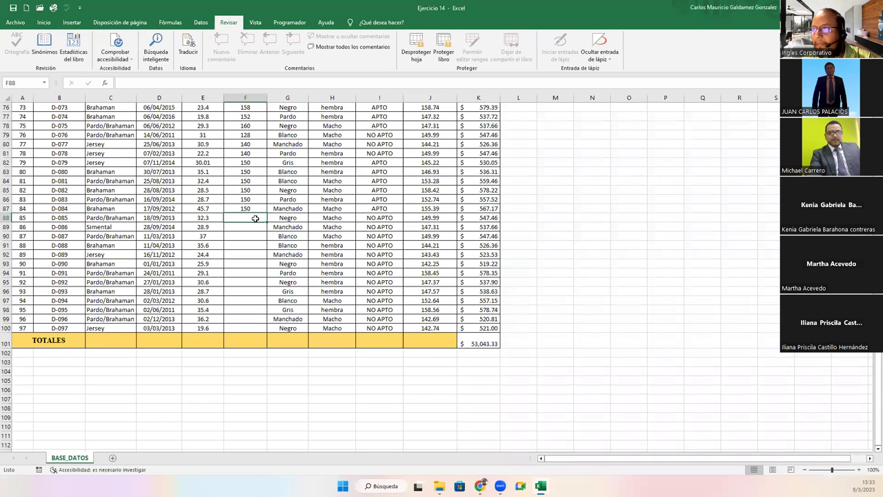
Enter weaning weights 140, 160, 150, 150 and 160 starting at F88
text(140)
key(Return)
key(Return)
click(254, 218)
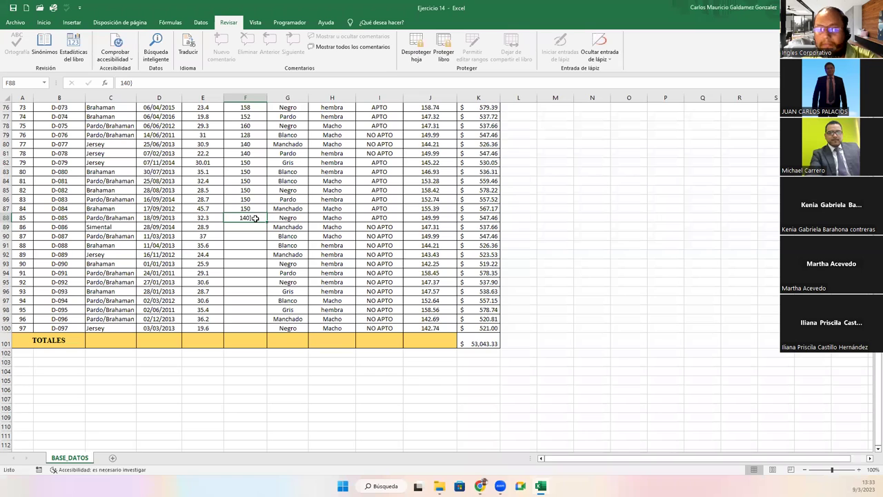
double_click(255, 218)
key(Return)
text(160)
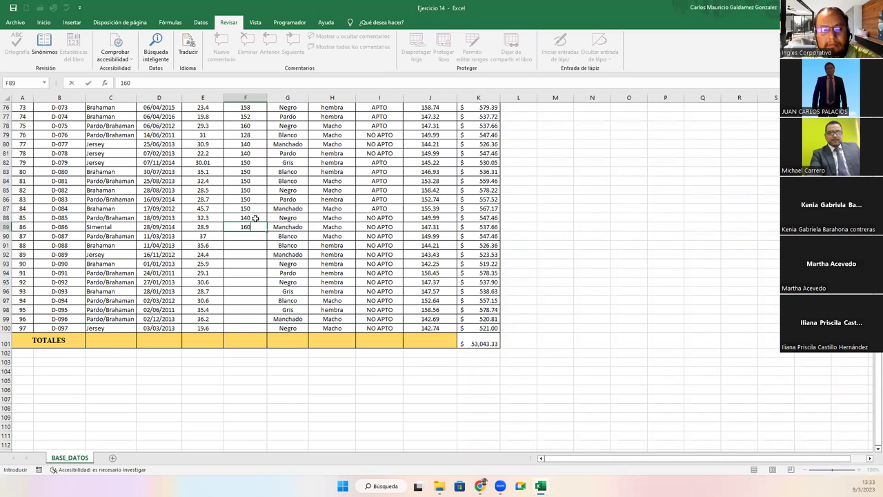
key(Return)
text(150)
key(Return)
text(150)
key(Return)
text(160)
Continue with 140, 160, 160, 155, 150, 155, 155 through F99, then 160 for F100
key(Return)
text(140)
key(Return)
text(160)
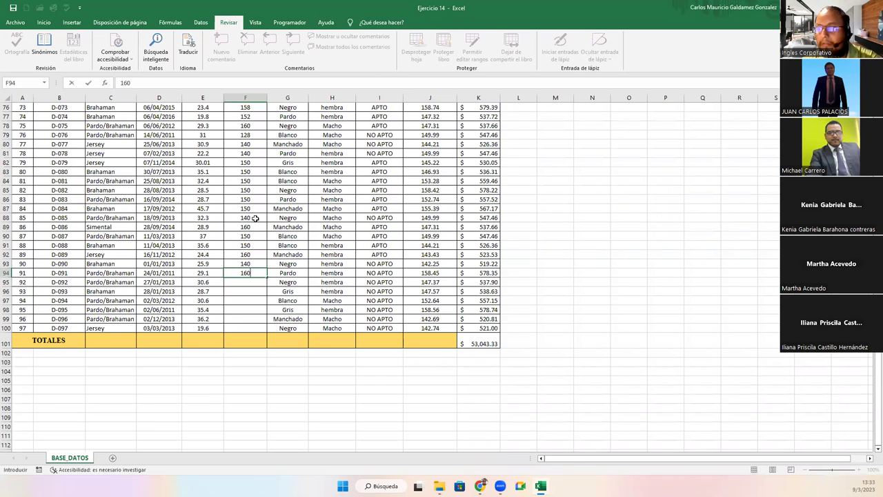
key(Return)
text(160)
key(Return)
text(155)
key(Return)
text(150)
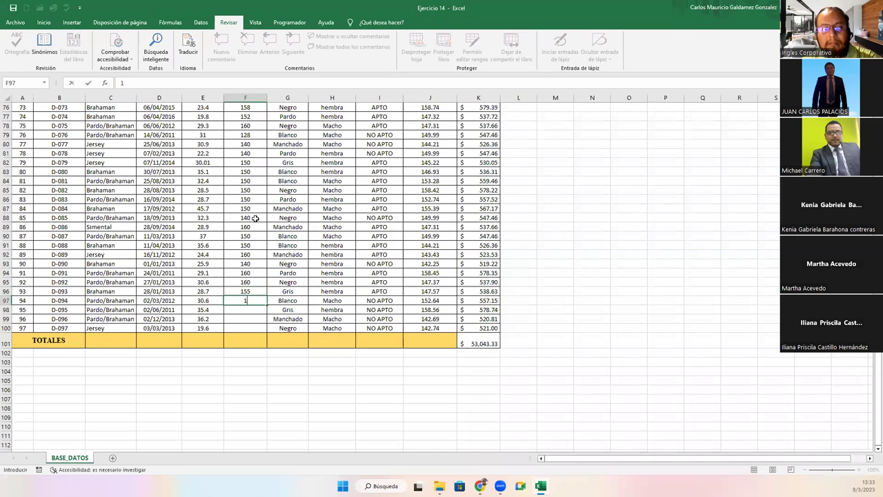
key(Return)
text(155)
key(Return)
text(155)
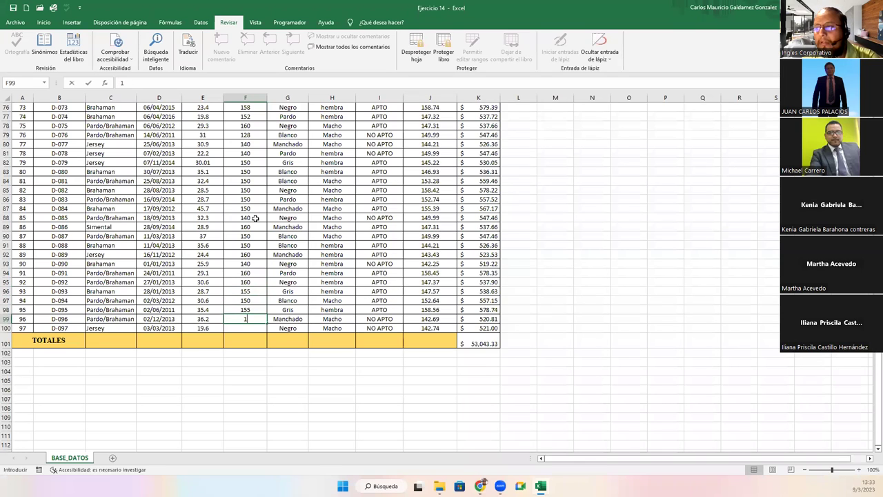
key(Return)
text(160)
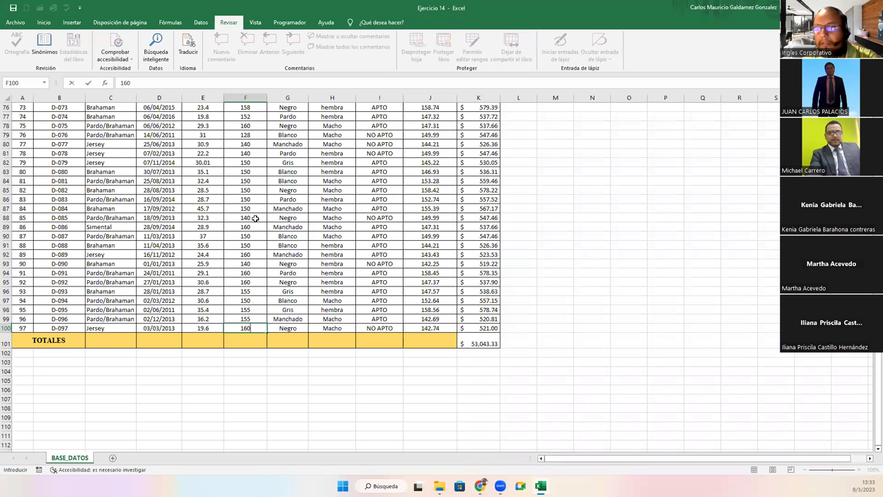
key(Return)
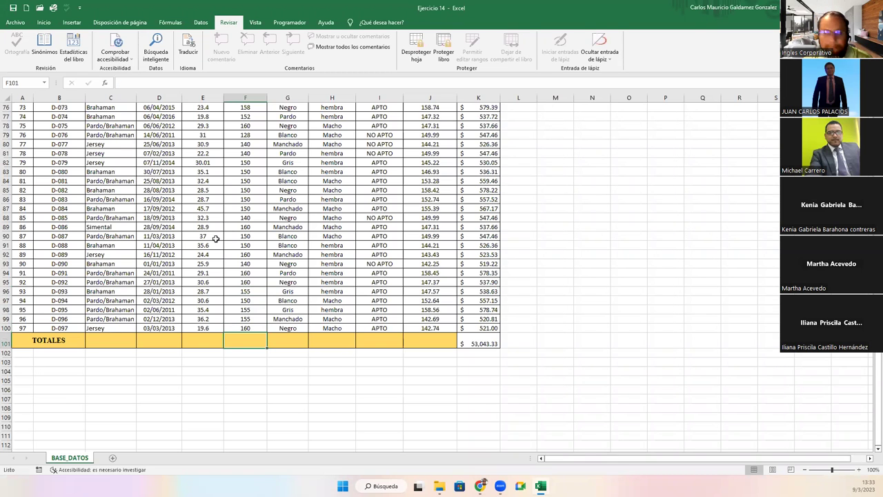
scroll(231, 297, up, 20)
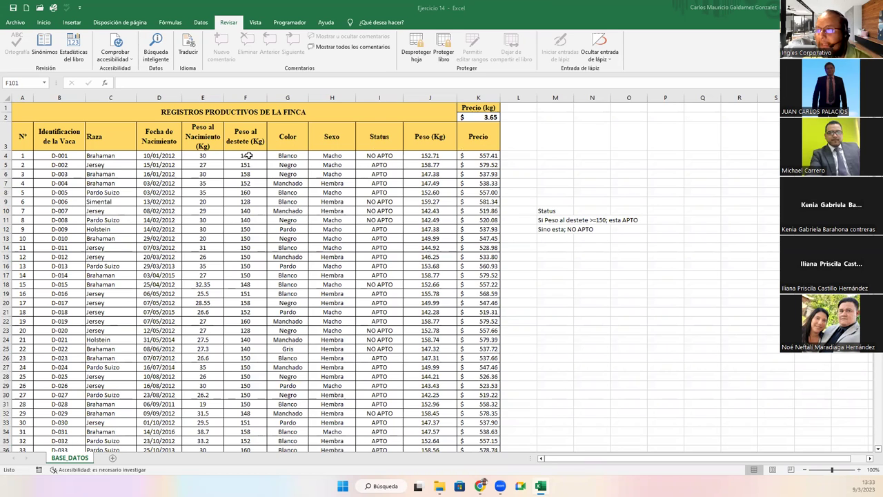
double_click(250, 159)
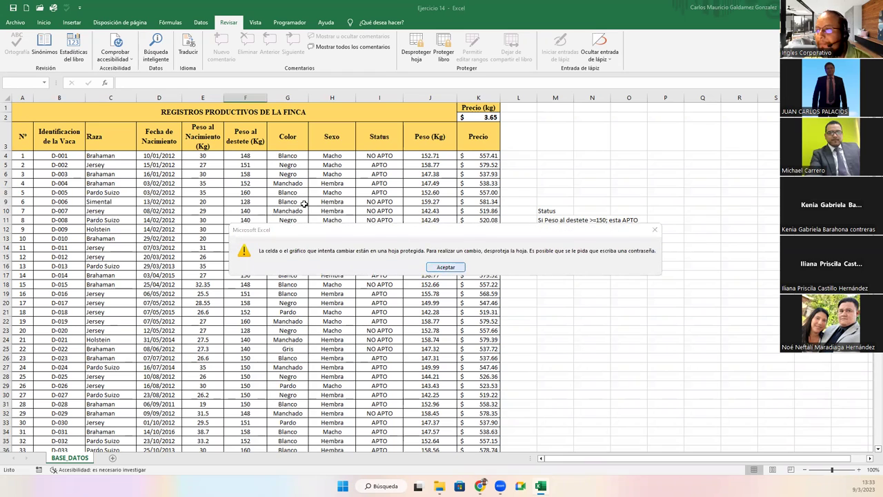
click(442, 268)
scroll(249, 191, down, 20)
scroll(248, 191, up, 20)
double_click(237, 156)
click(237, 181)
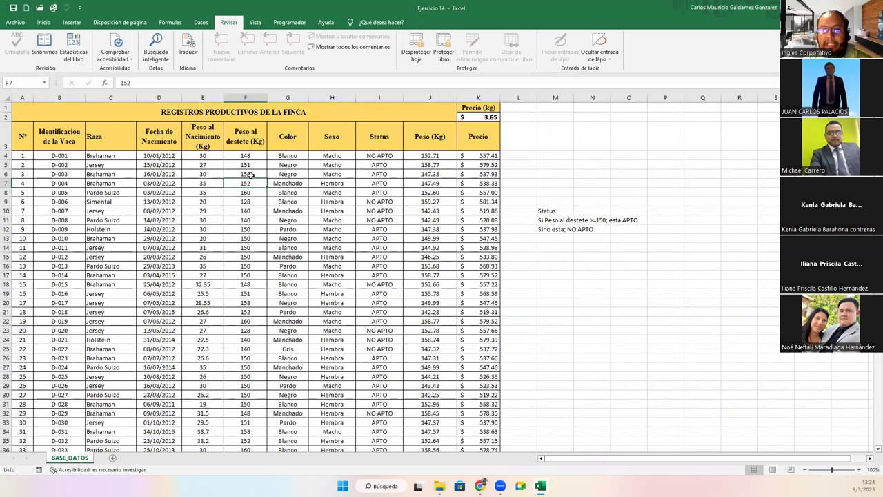
click(368, 157)
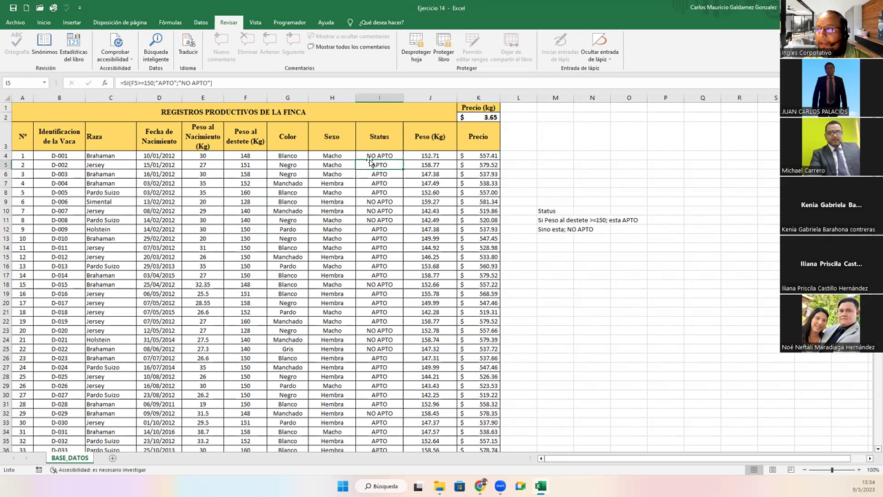
Put I4's =SI(F4>=150;"APTO";"NO APTO") formula into edit mode with F2
key(F2)
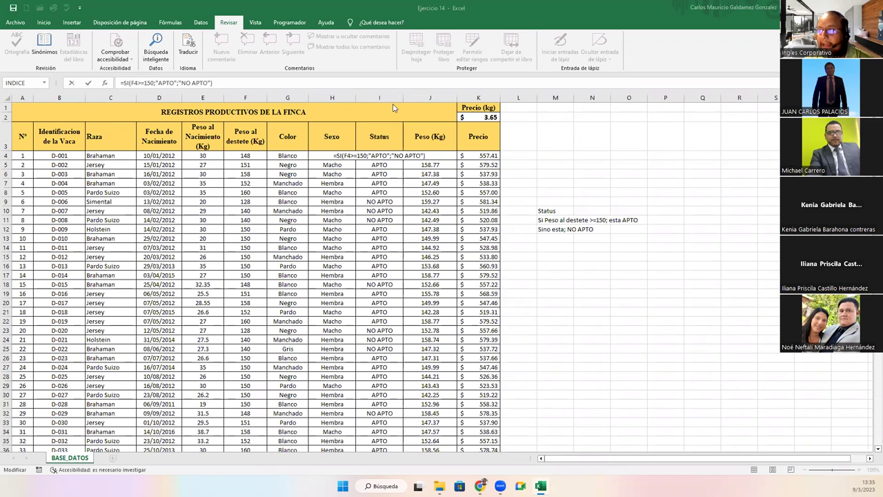
click(380, 156)
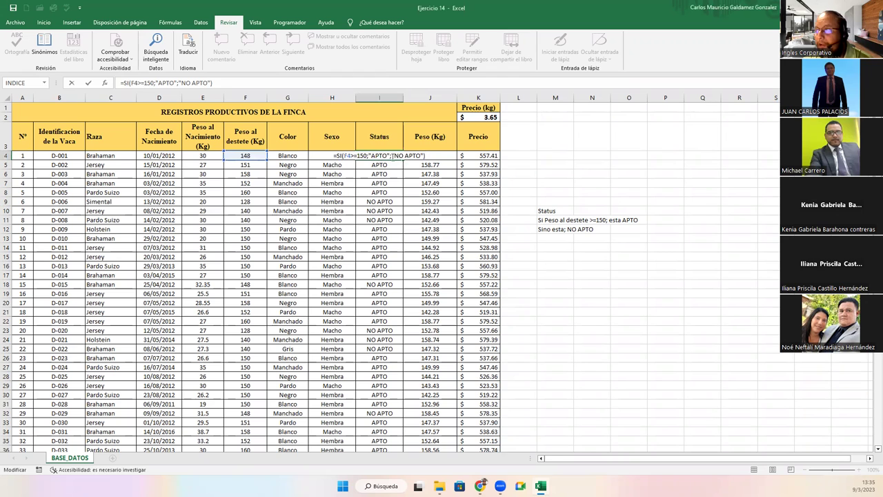
drag(426, 156, 309, 155)
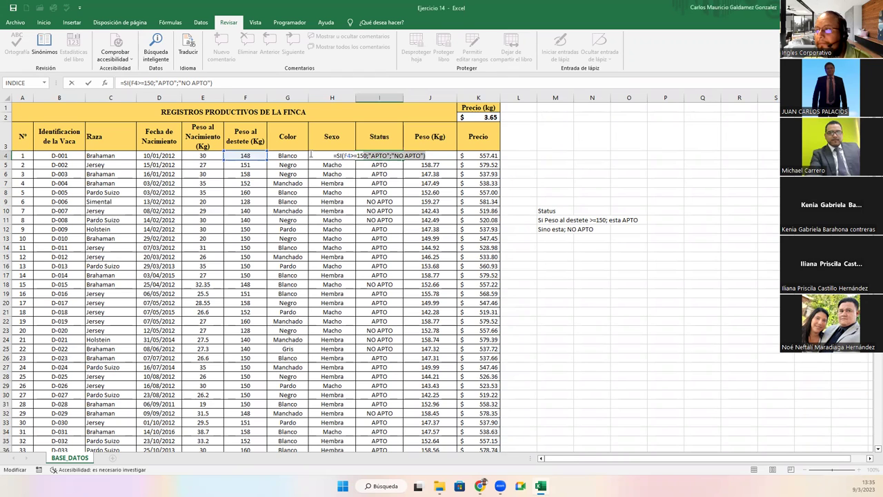
text(=)
click(542, 228)
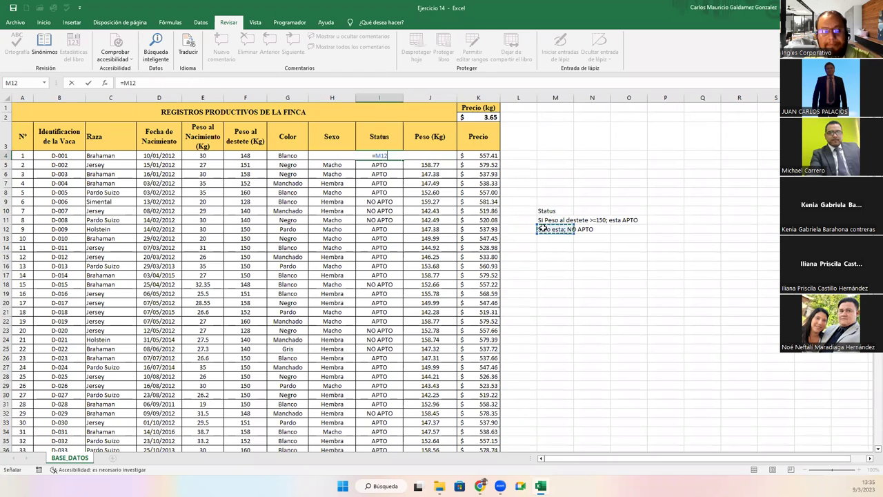
key(Escape)
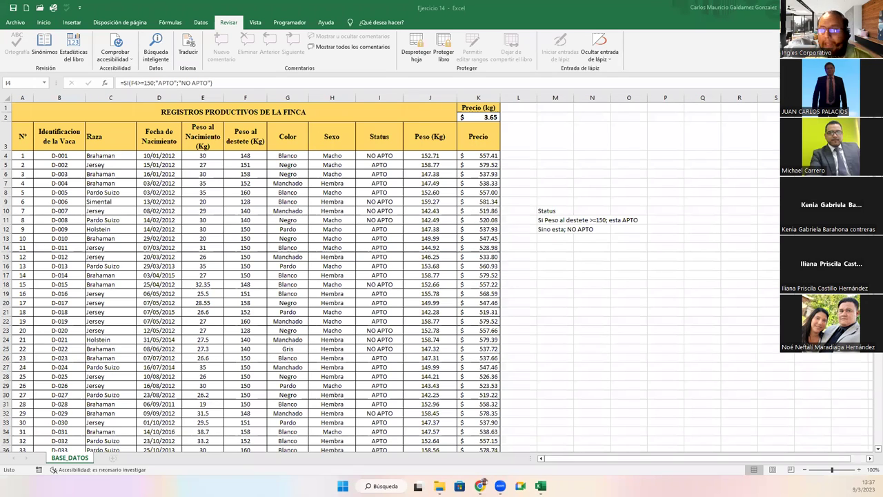
click(272, 220)
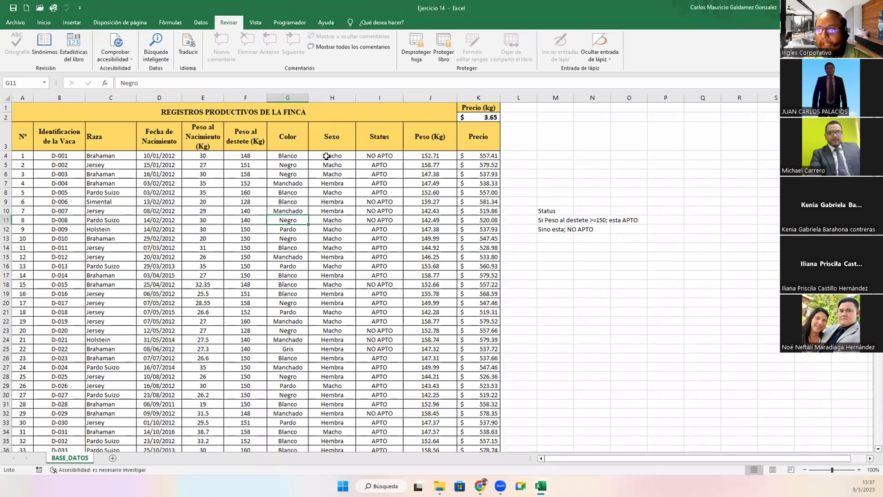
click(327, 156)
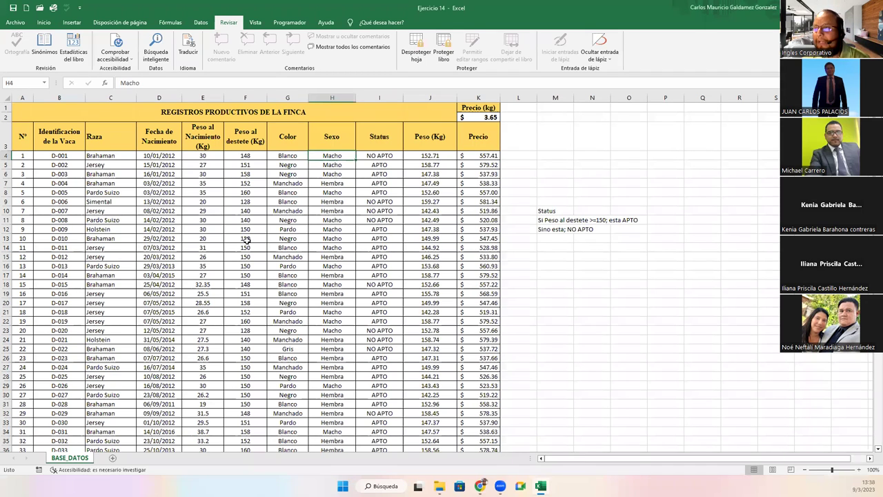
click(289, 220)
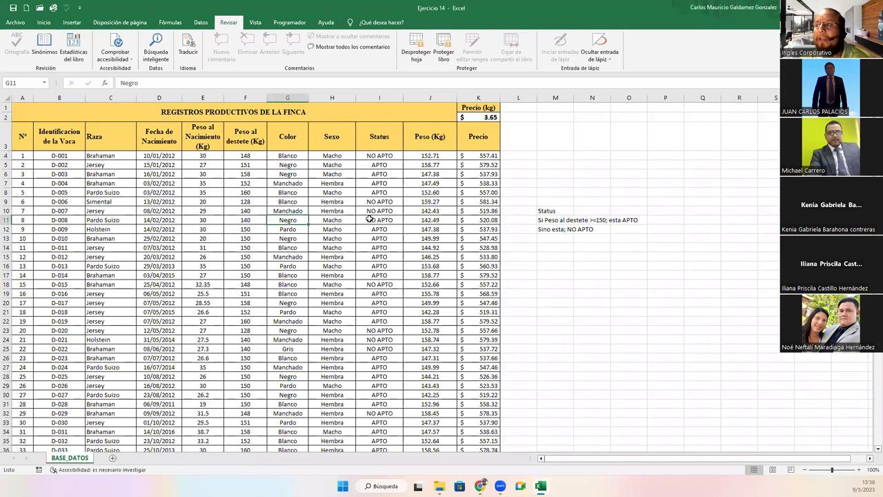
click(550, 213)
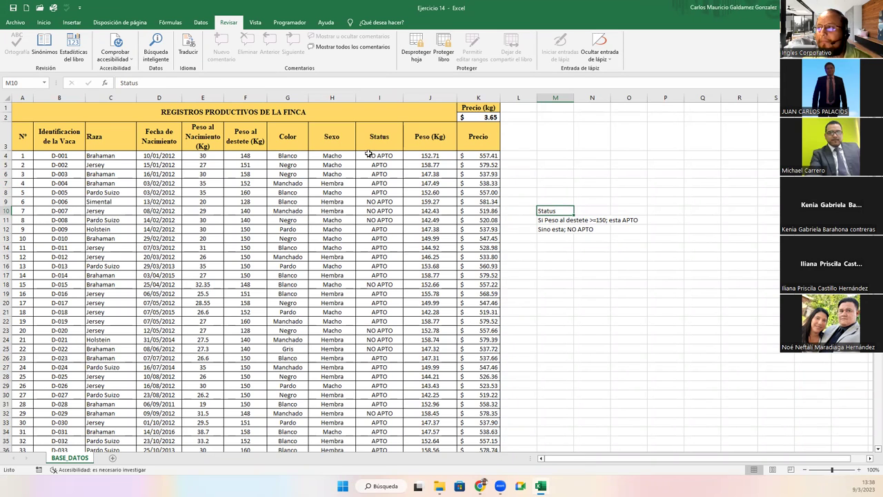
click(371, 155)
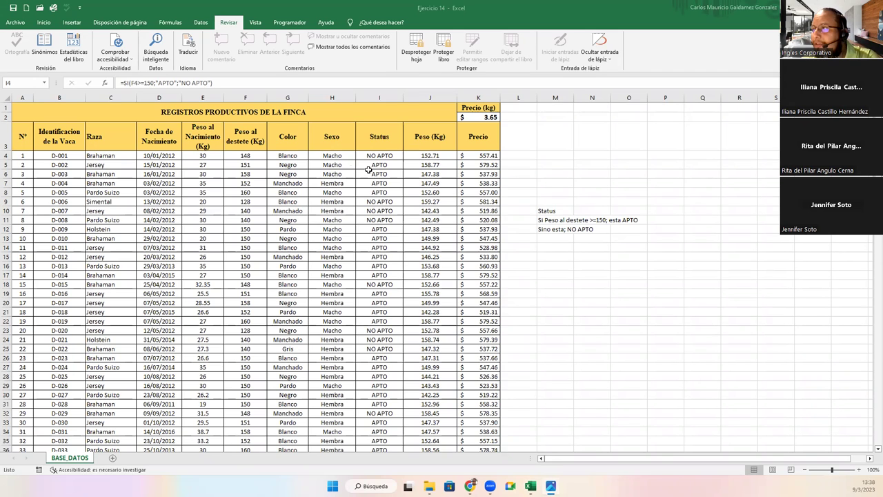
click(378, 157)
drag(378, 158, 370, 442)
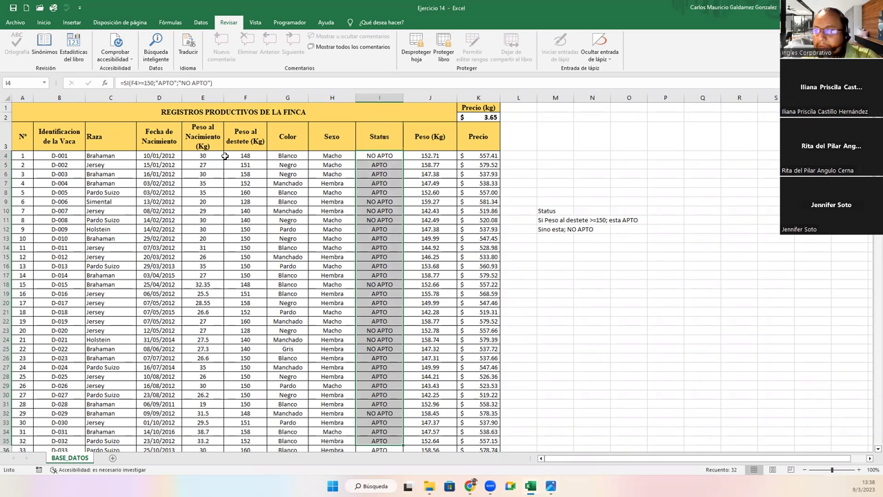
drag(236, 156, 261, 385)
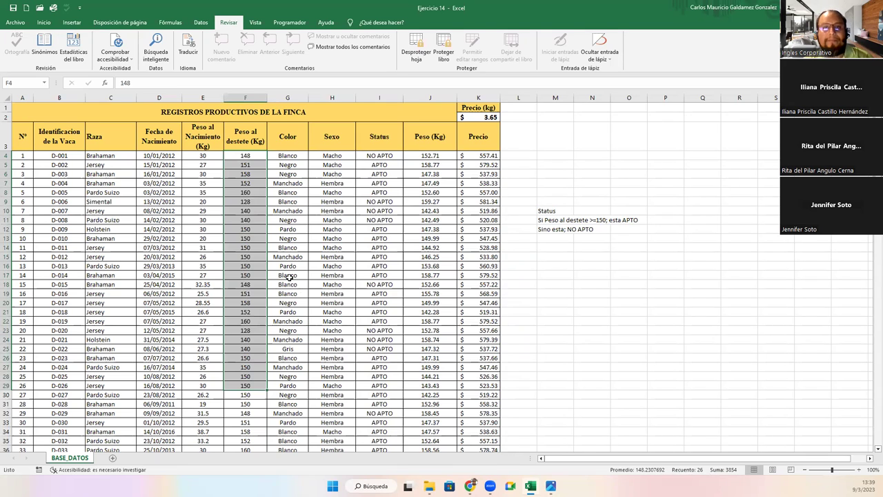
click(289, 276)
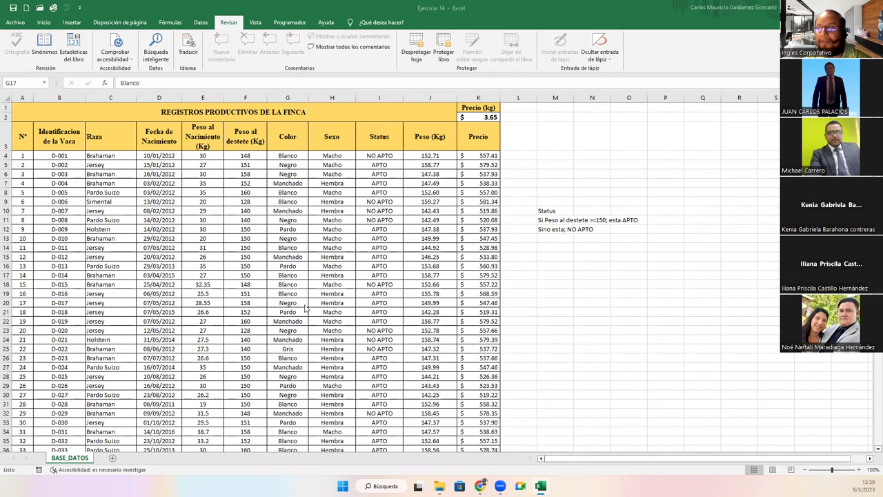
Review birth date D11, colours G4:G33 and the Status rule notes in M10:M12
click(166, 221)
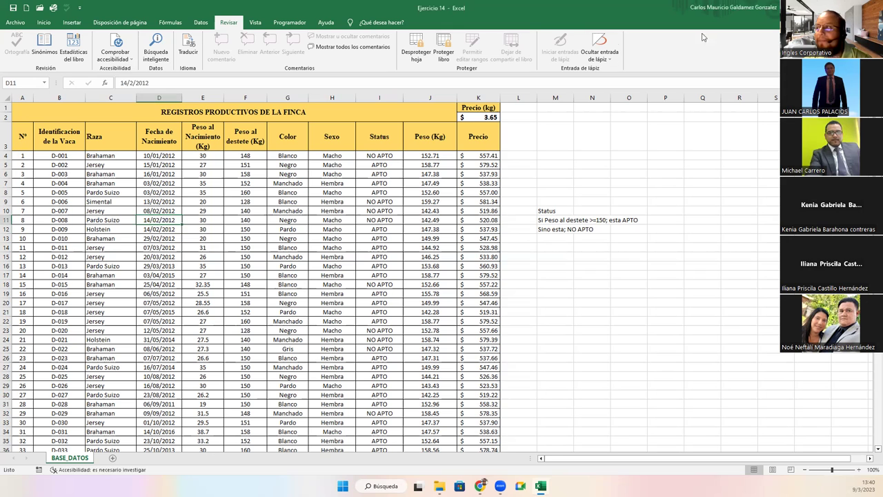
drag(278, 156, 288, 422)
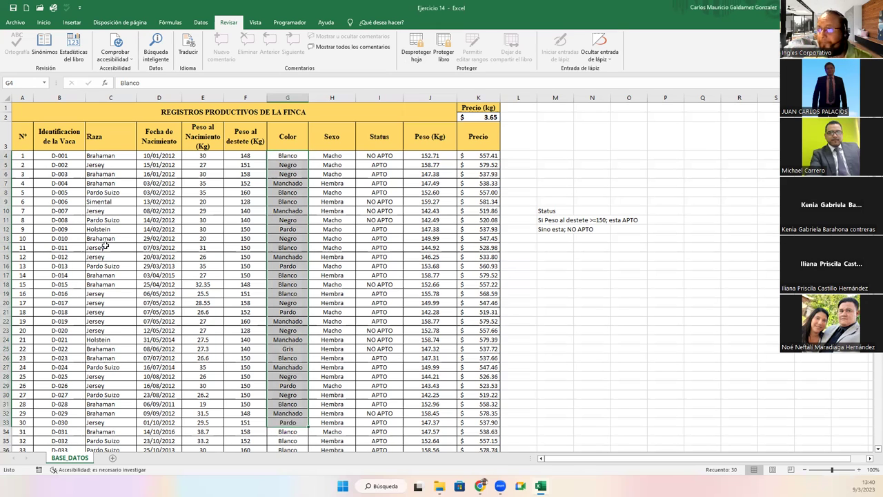
drag(541, 213, 546, 229)
click(547, 230)
click(546, 211)
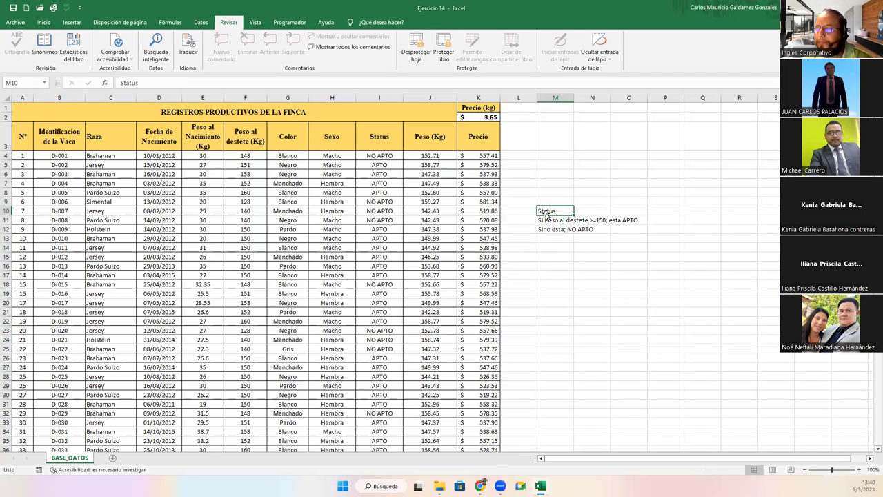
Check I10's Status formula, return to the Inicio tab and select C9:C10
click(365, 212)
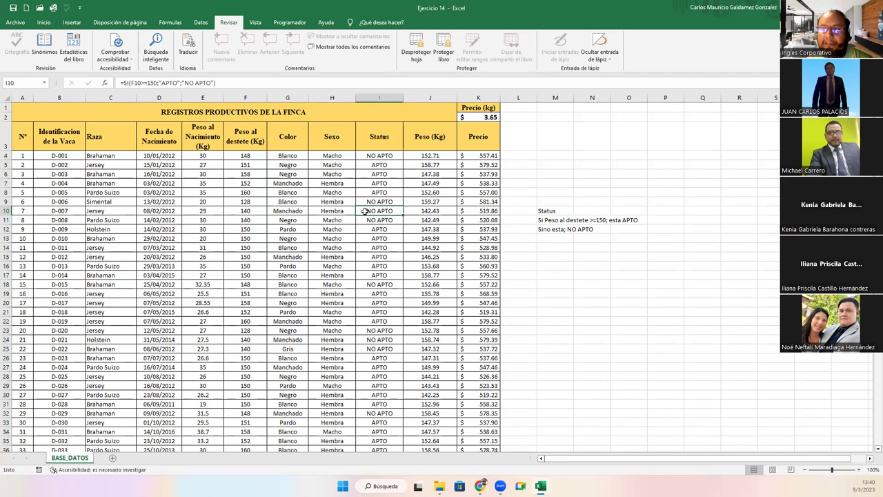
click(44, 22)
drag(130, 204, 131, 206)
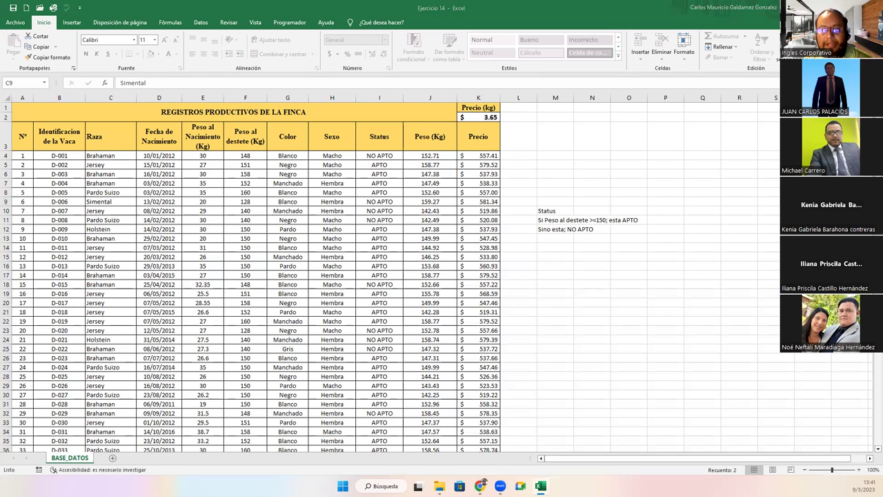
Select E12 and D7, then go to the Archivo backstage view and its Información page
click(192, 232)
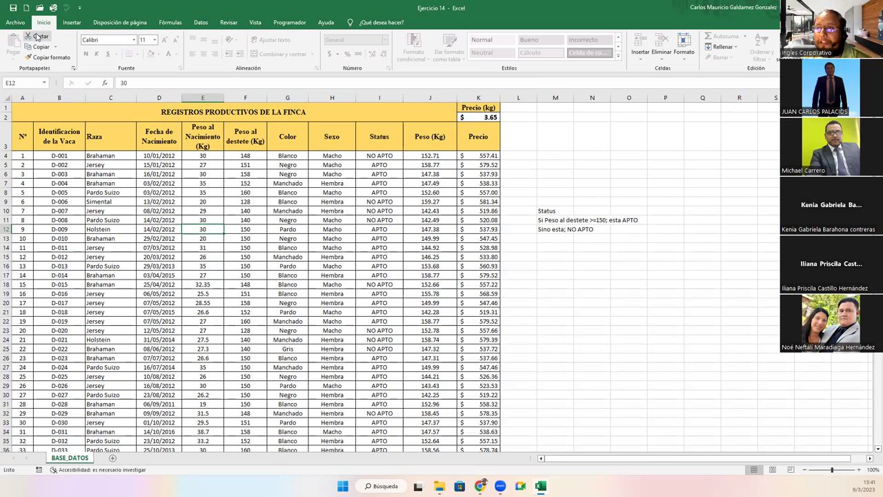
click(163, 182)
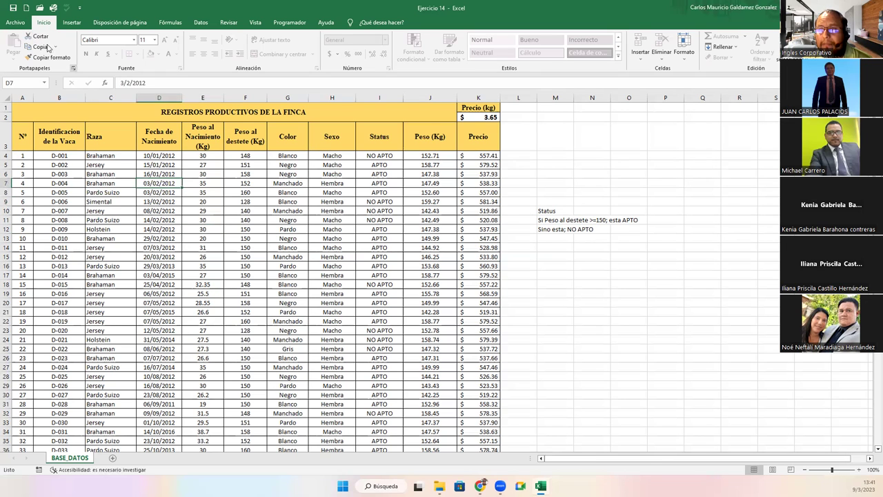
click(20, 24)
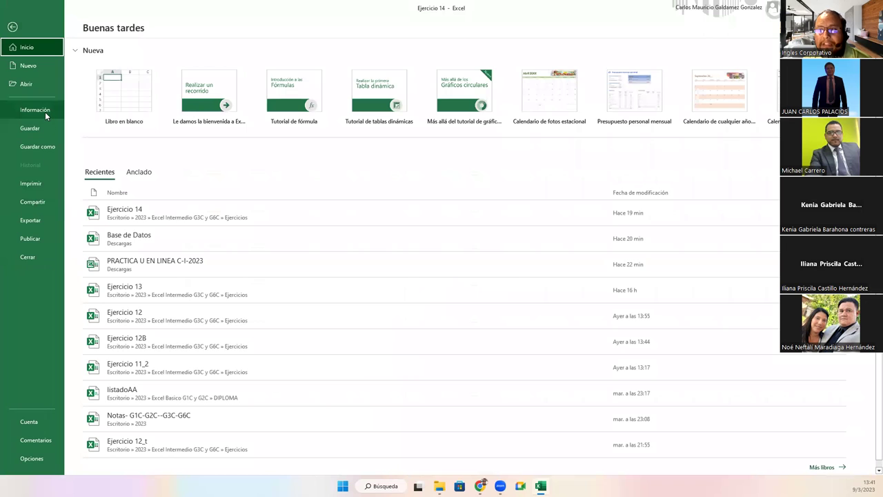
click(45, 112)
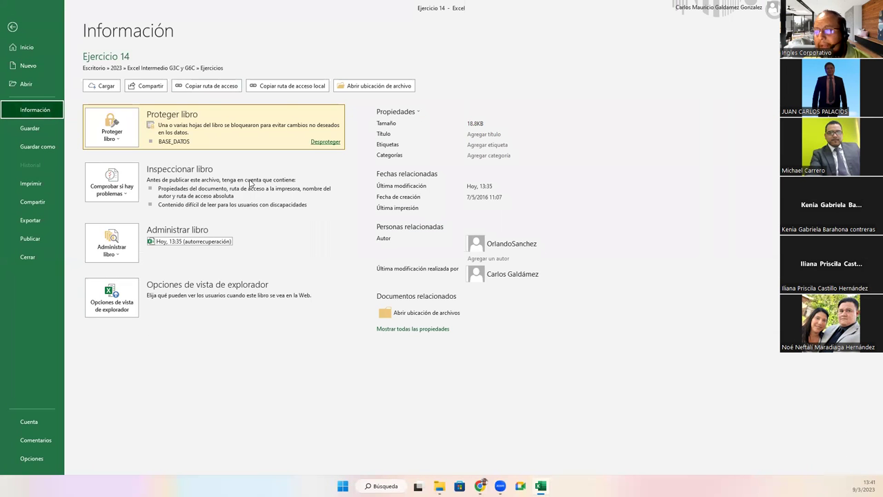
Expand the Proteger libro dropdown on Ejercicio 14's Información page
click(119, 141)
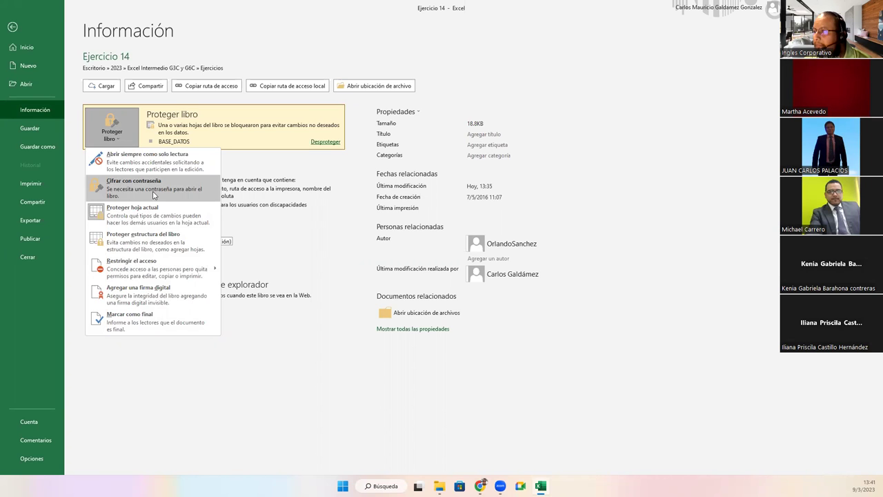
Encrypt Ejercicio 14 via Cifrar con contraseña, entering and confirming the password
click(153, 195)
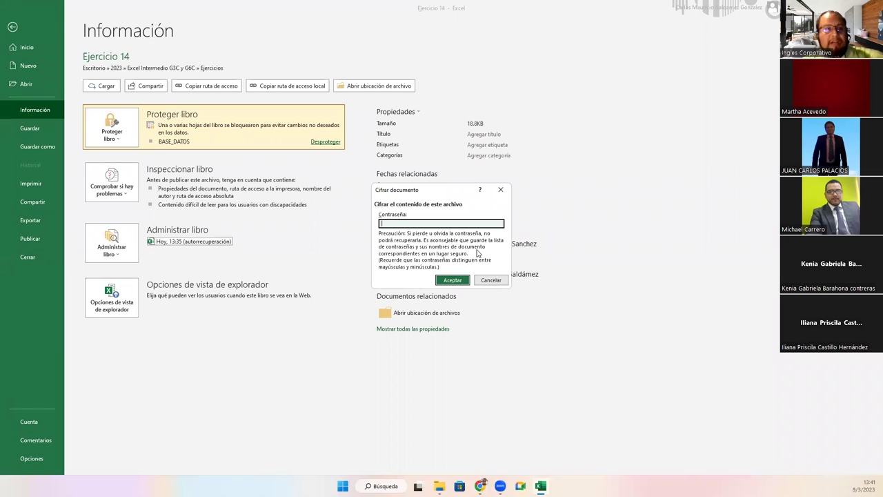
text(23456)
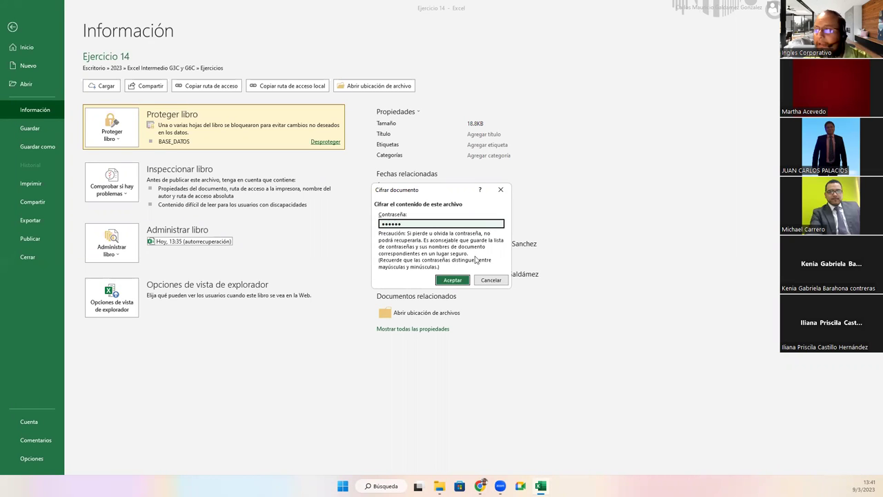
click(455, 281)
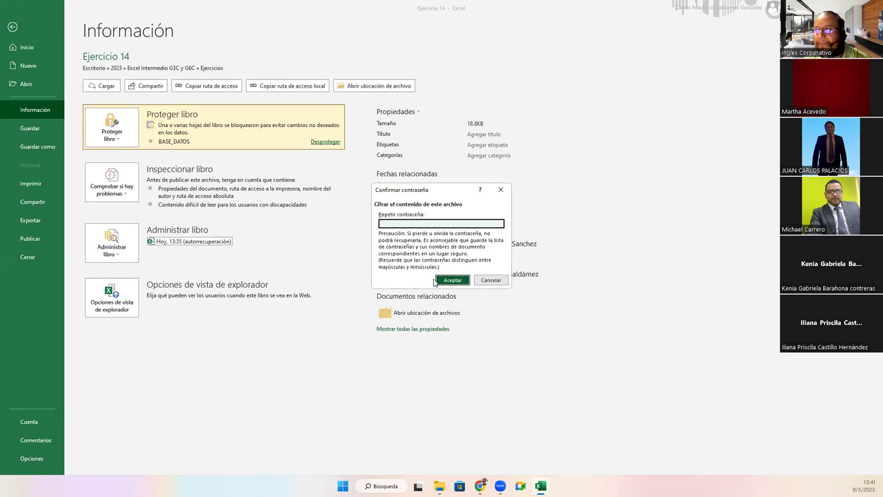
text(123456)
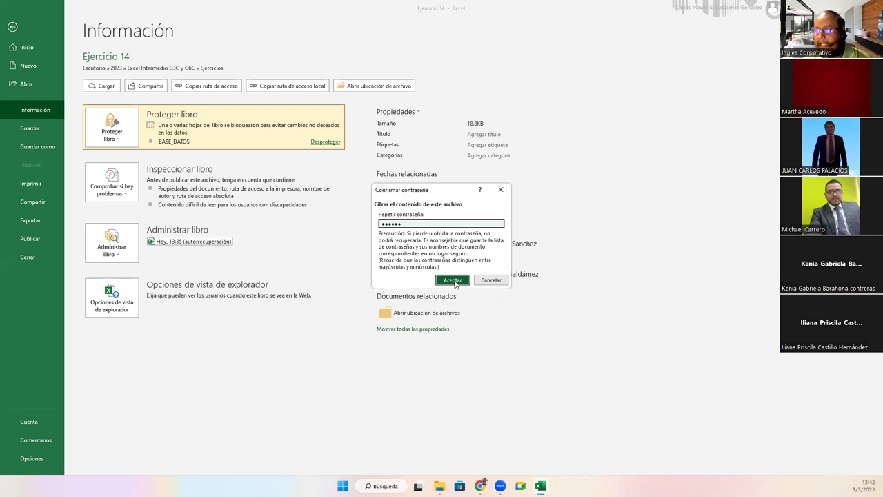
click(454, 282)
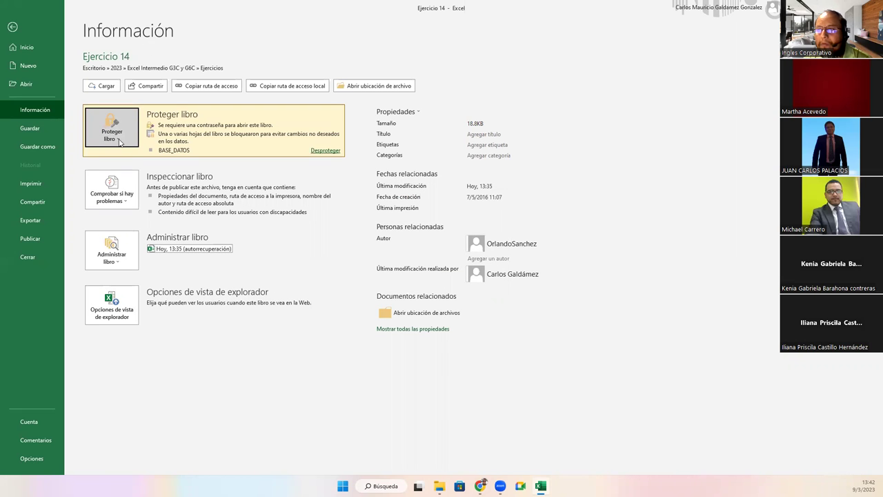
click(122, 145)
click(106, 131)
Save the workbook, then browse to Escritorio > 2023 > Excel Intermedio G3C y G6C > Ejercicios in File Explorer
click(33, 130)
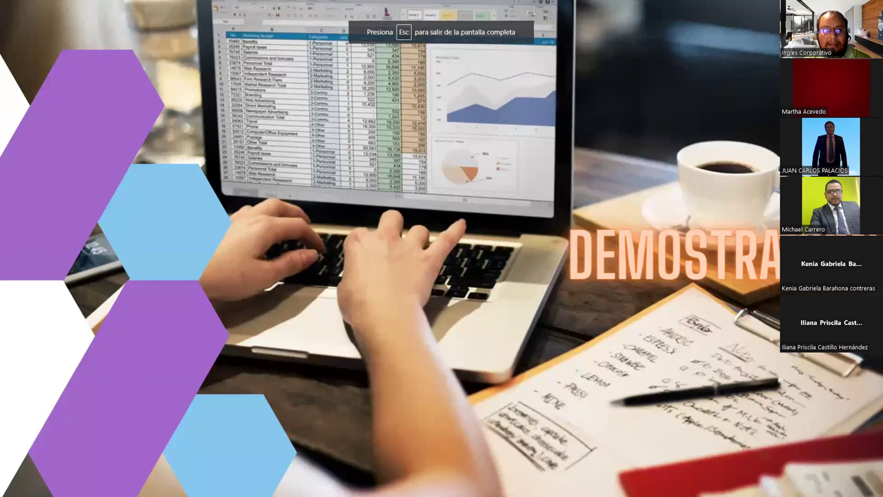
key(super+e)
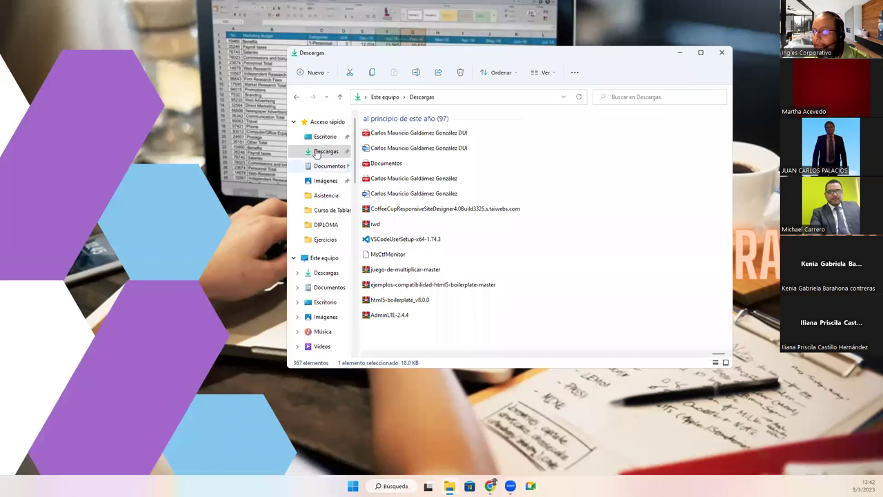
click(321, 137)
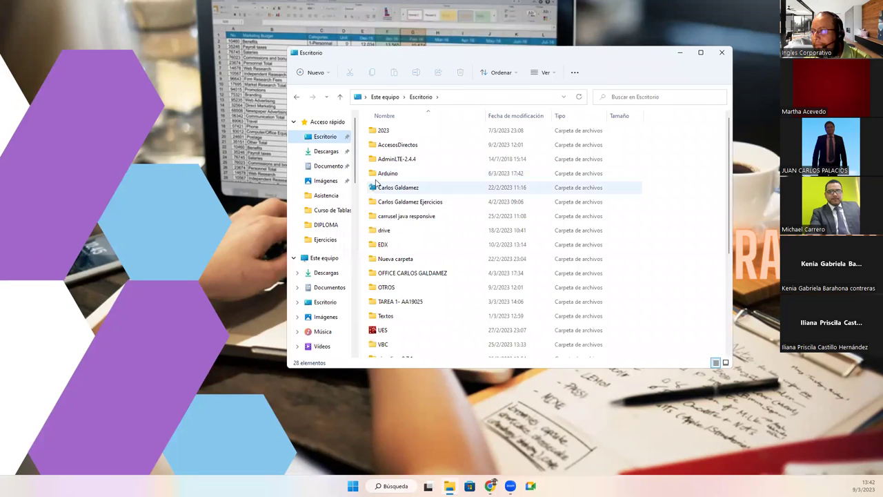
double_click(388, 131)
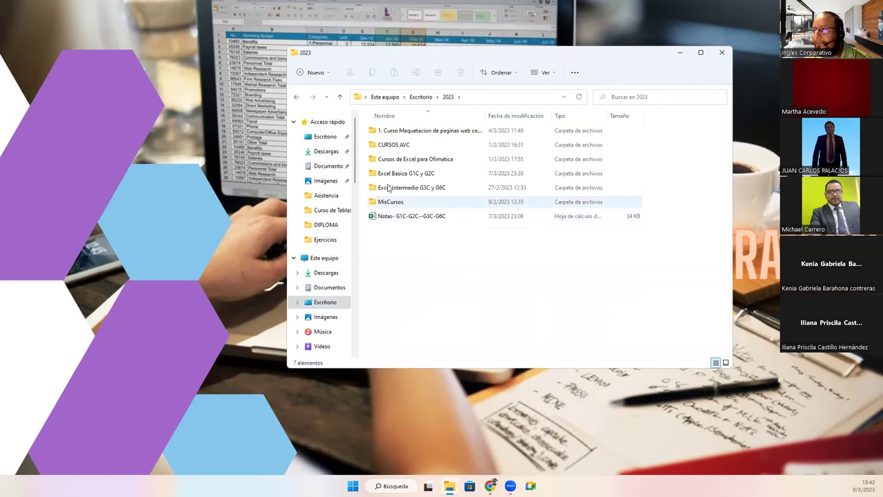
double_click(389, 188)
double_click(385, 143)
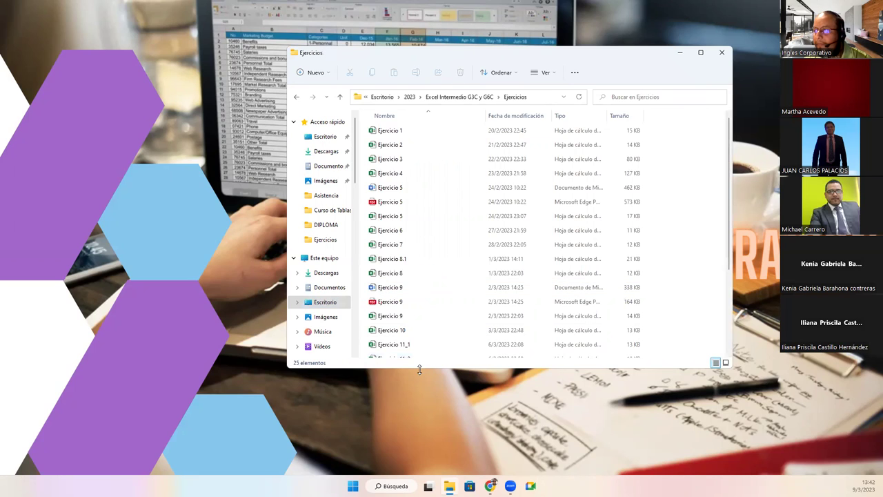
Enlarge and reposition the Explorer window, then open the Ejercicio 14 workbook
drag(418, 369, 418, 464)
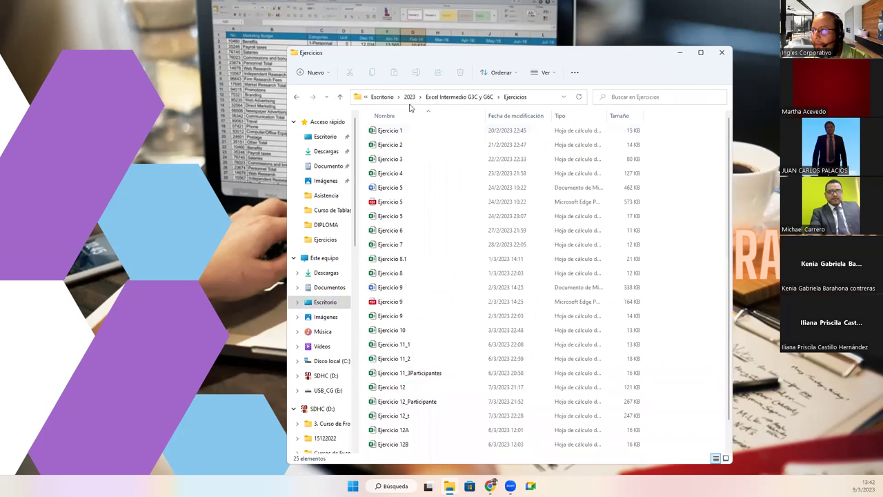
drag(418, 57, 147, 4)
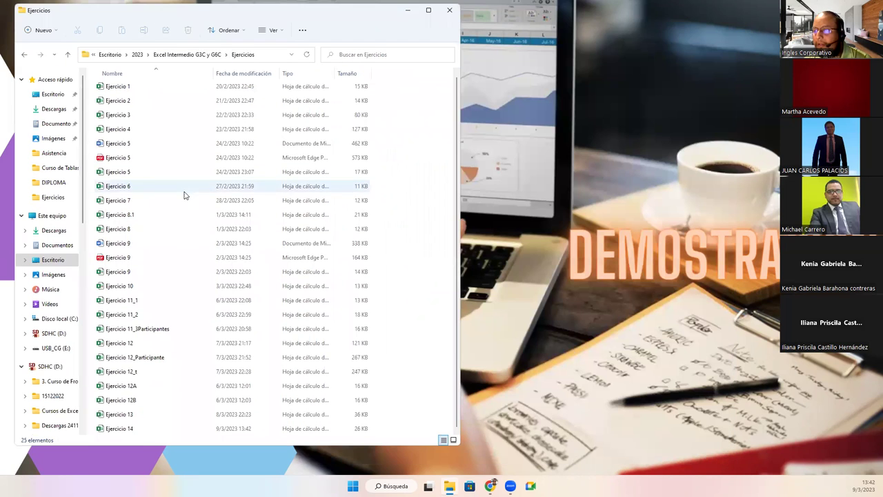
click(120, 429)
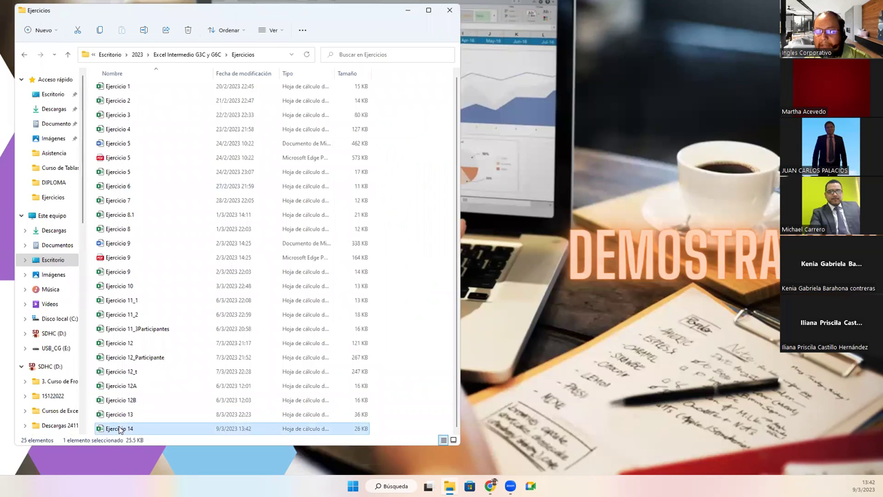
double_click(120, 429)
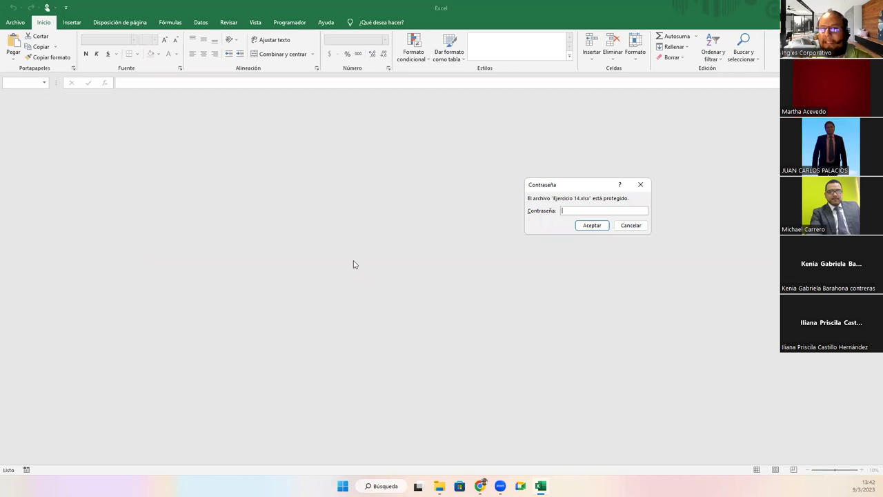
Enter an opening password for Ejercicio 14 and submit it
text(123456)
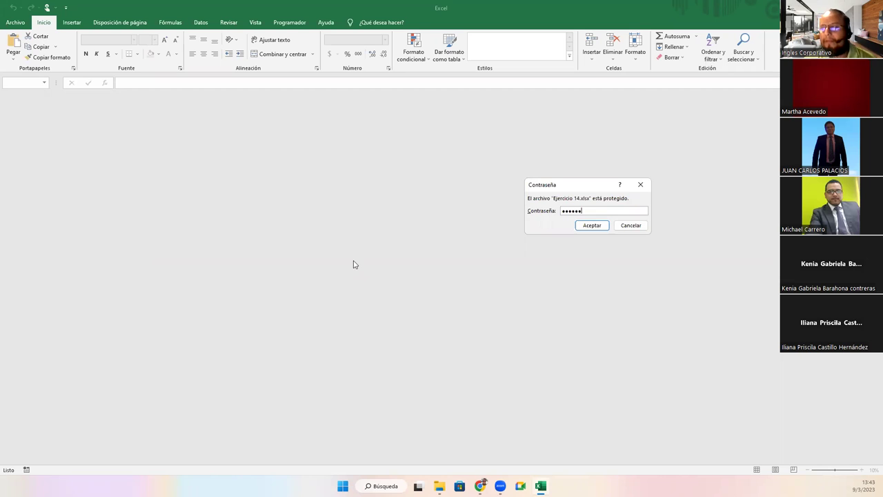
key(Return)
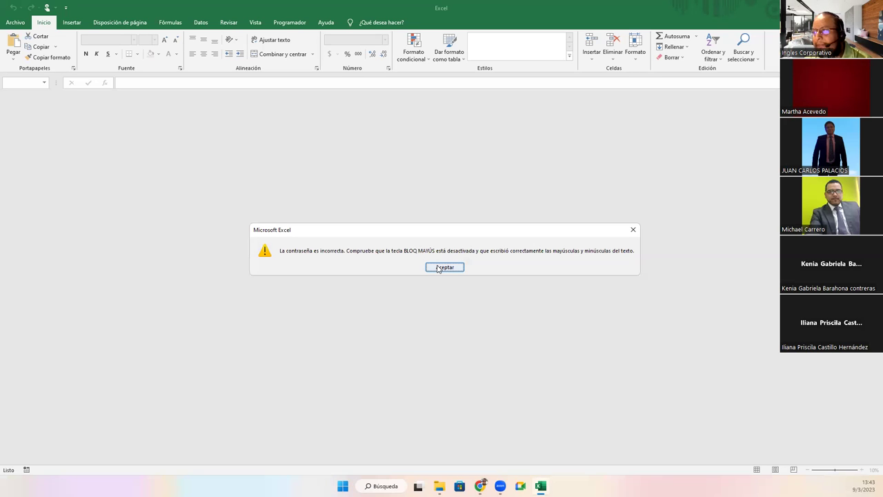
Dismiss the incorrect-password warning and close the empty Excel window
click(437, 268)
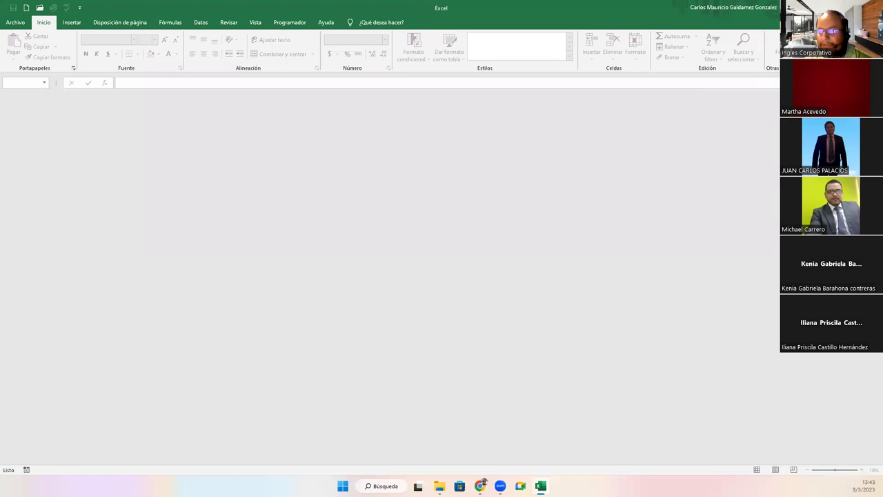
key(alt+F4)
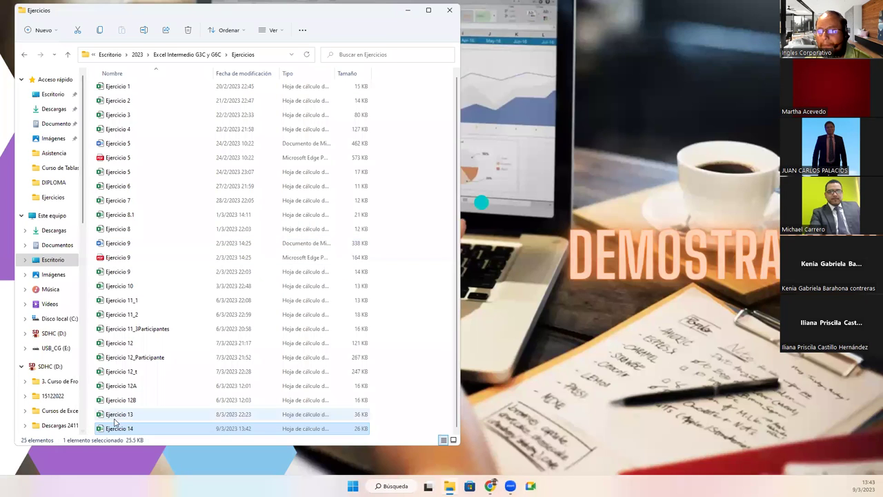
Reopen Ejercicio 14 from the Ejercicios folder and enter the correct opening password
double_click(120, 429)
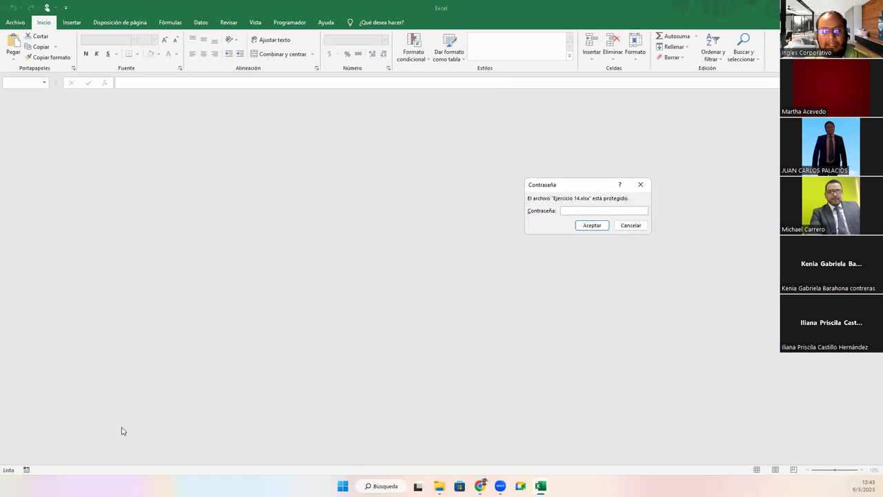
text(•••••)
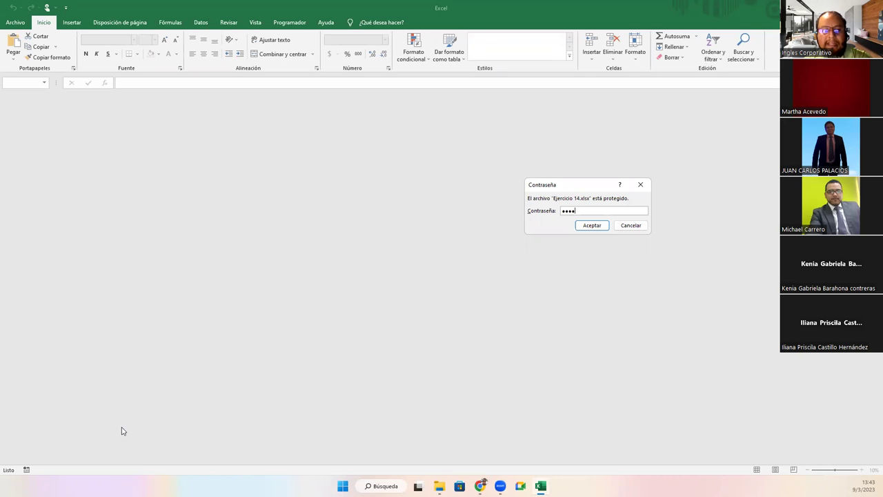
key(Return)
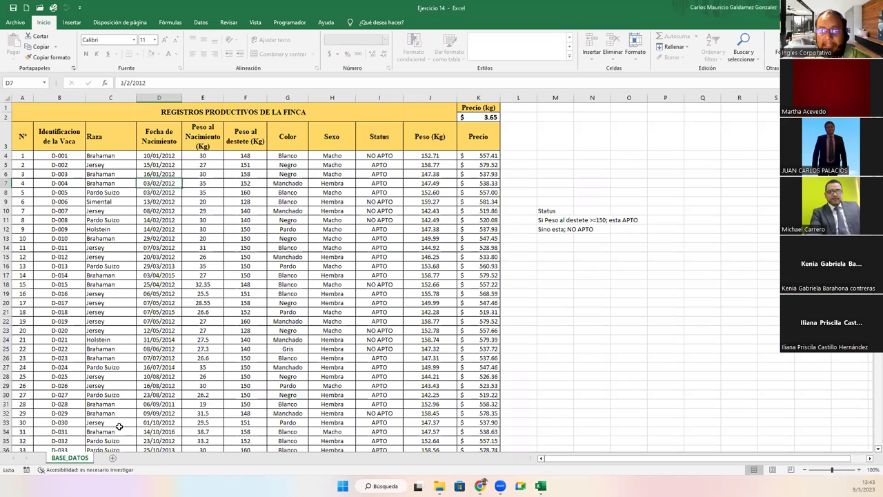
click(345, 287)
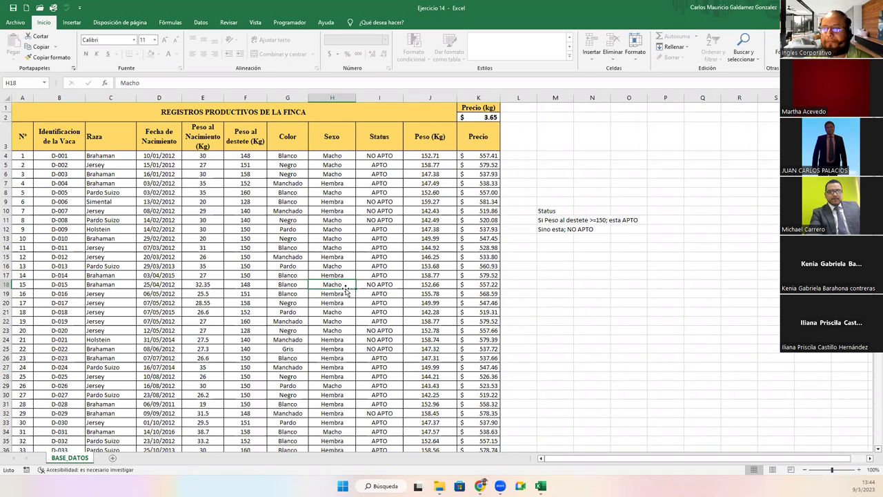
double_click(72, 459)
Rename the BASE_DATOS sheet tab to 'Ejercicio 14'
text(Ejercicio 1)
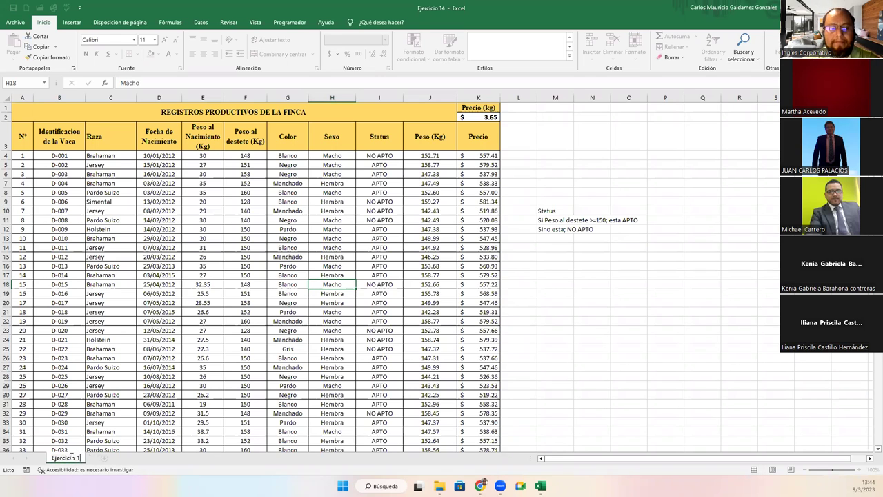
text(4)
key(Return)
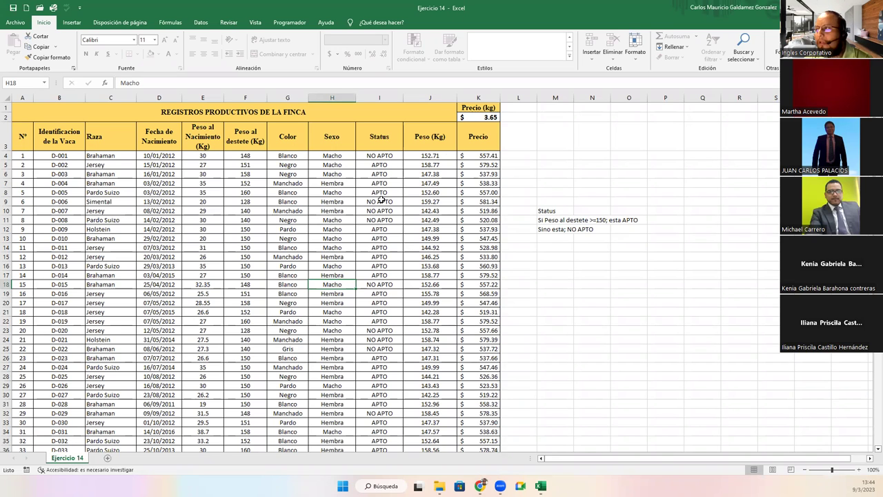
click(335, 248)
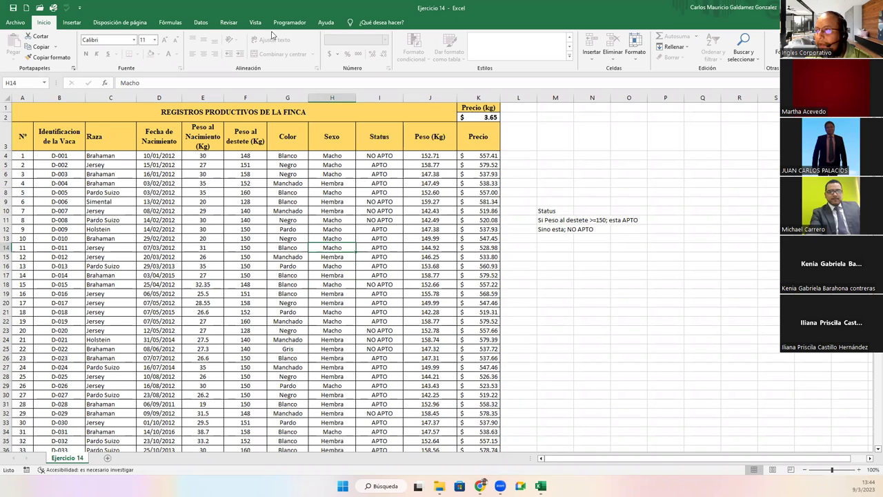
Unprotect the sheet from the Revisar tab, entering the sheet password
click(224, 23)
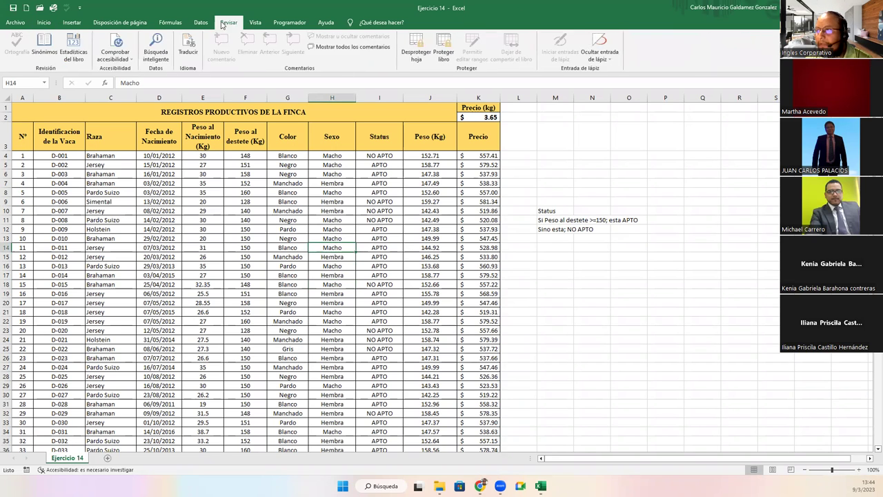
click(416, 50)
text(123456)
click(593, 235)
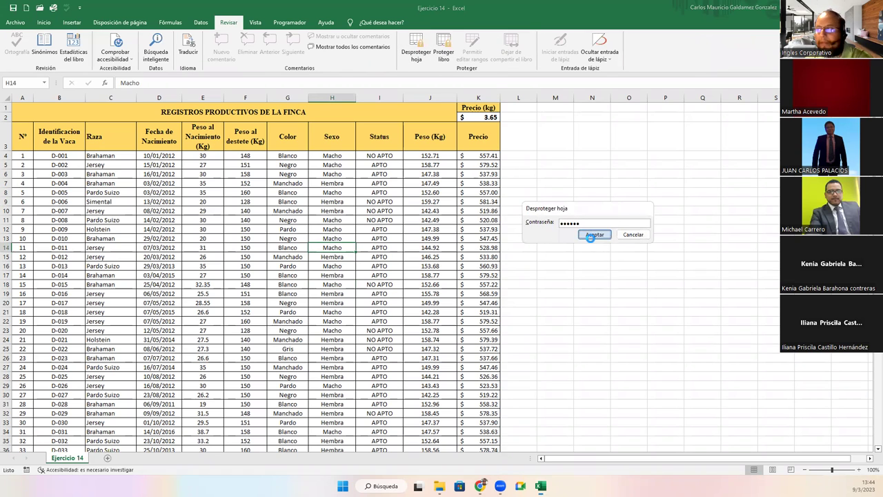
Delete the editable ranges Rango1 and Rango2 in Permitir editar rangos and apply
click(464, 55)
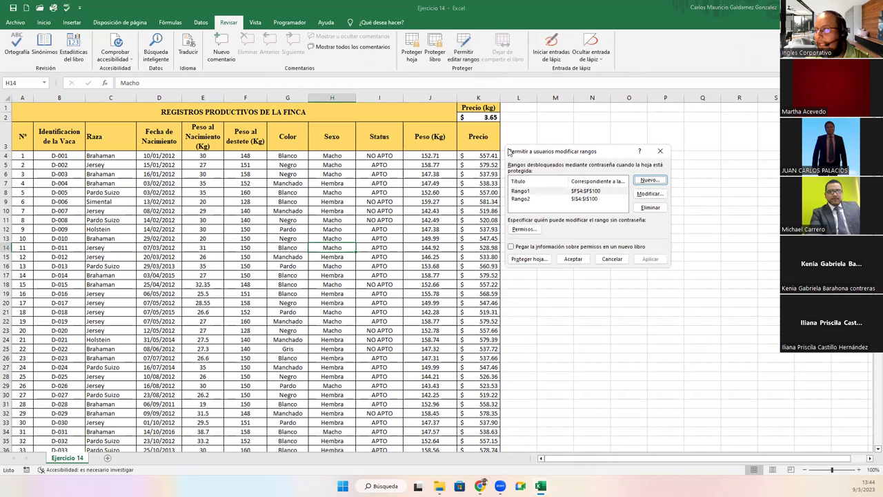
click(581, 206)
click(581, 199)
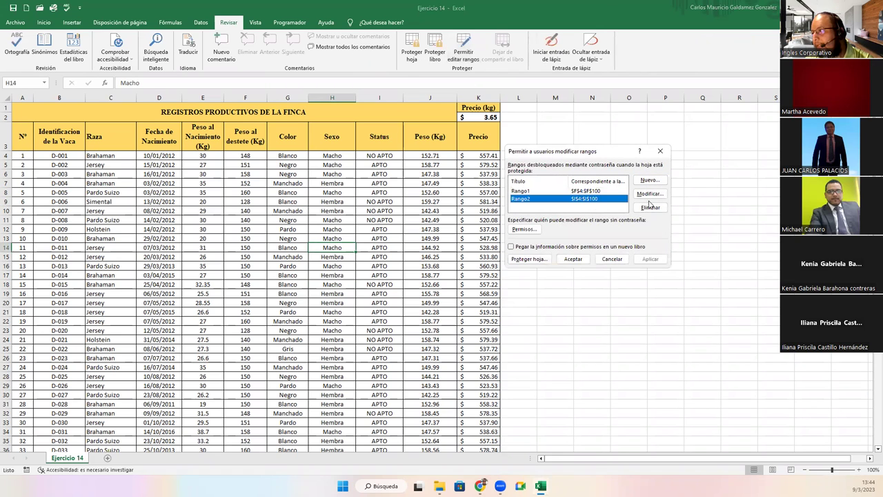
click(650, 206)
click(650, 207)
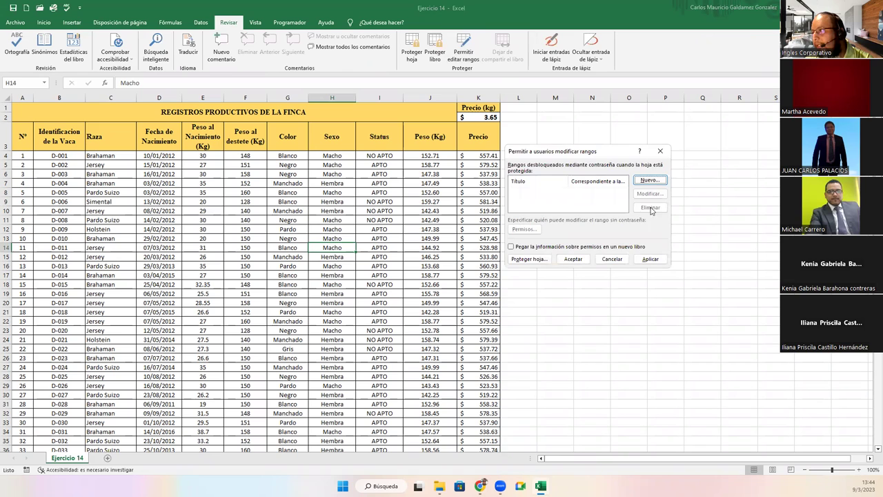
click(650, 258)
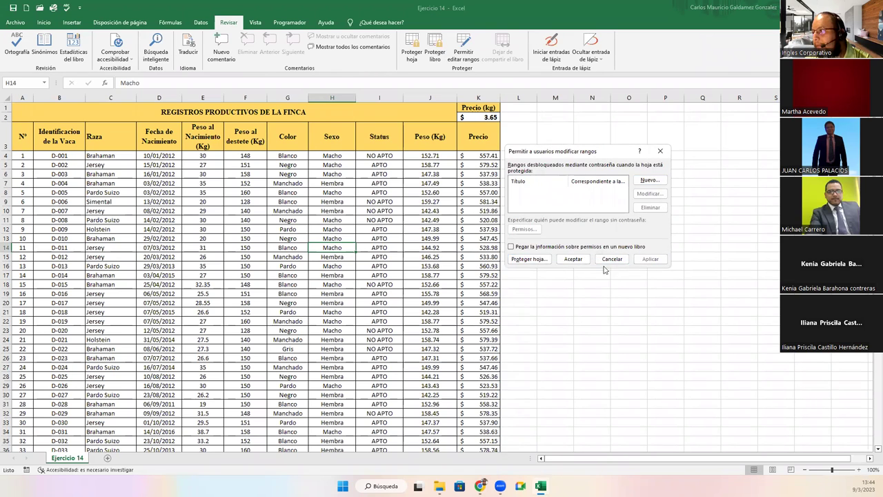
click(573, 258)
key(Right)
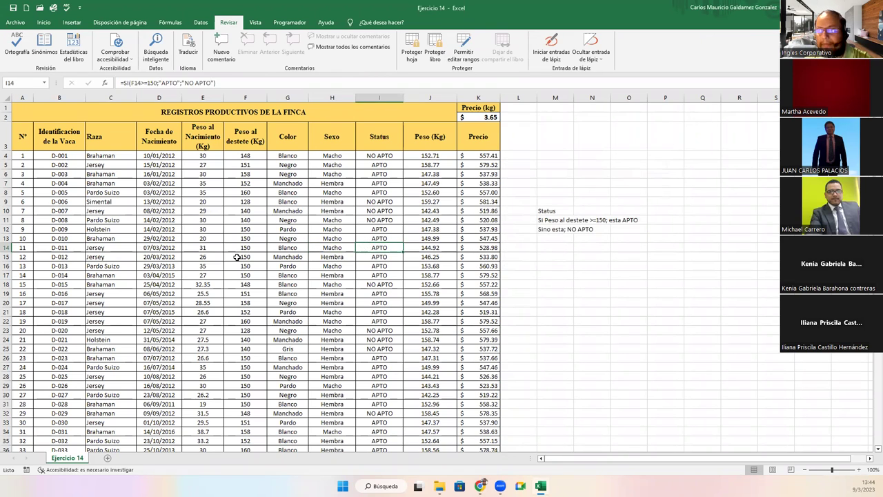
Type test text into cells I14, H11 and E14 to confirm they are editable
text(sdfdsew)
click(329, 219)
text(few)
text(dew)
click(294, 238)
click(203, 247)
text(asdasdwa)
key(Return)
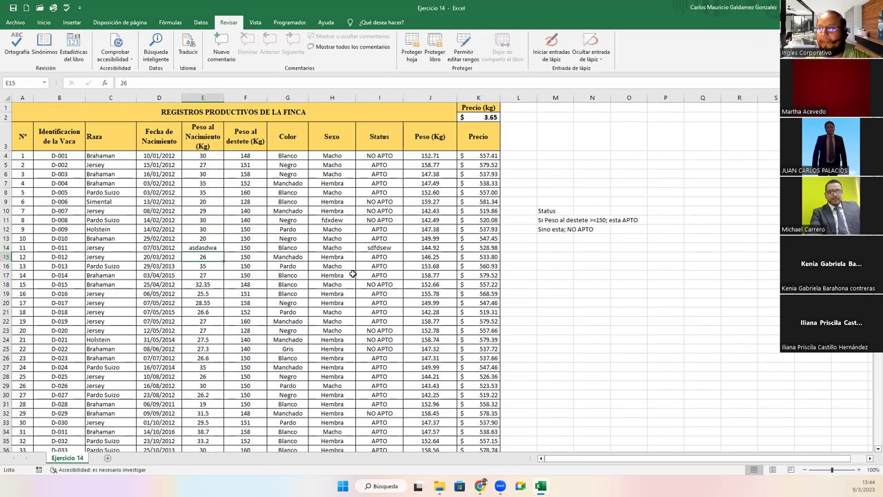
Undo the test entries with Ctrl+Z and switch away from Excel
key(ctrl+z)
key(ctrl+z)
key(ctrl+z)
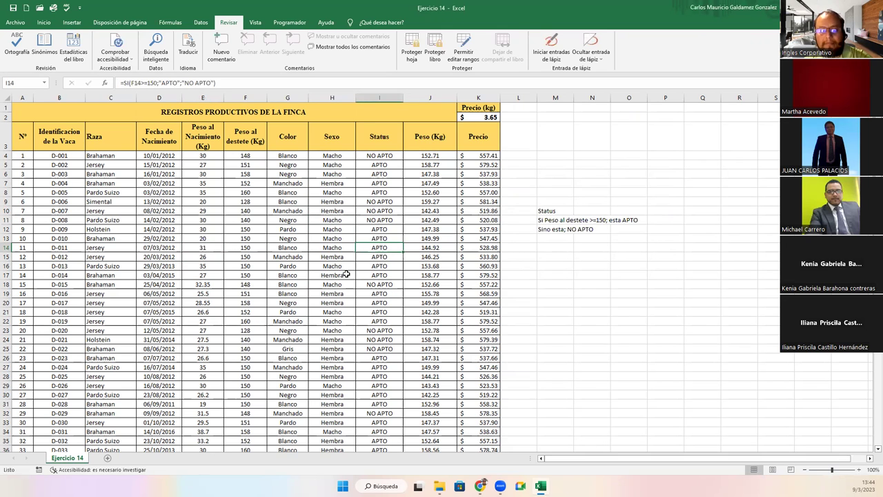
click(194, 258)
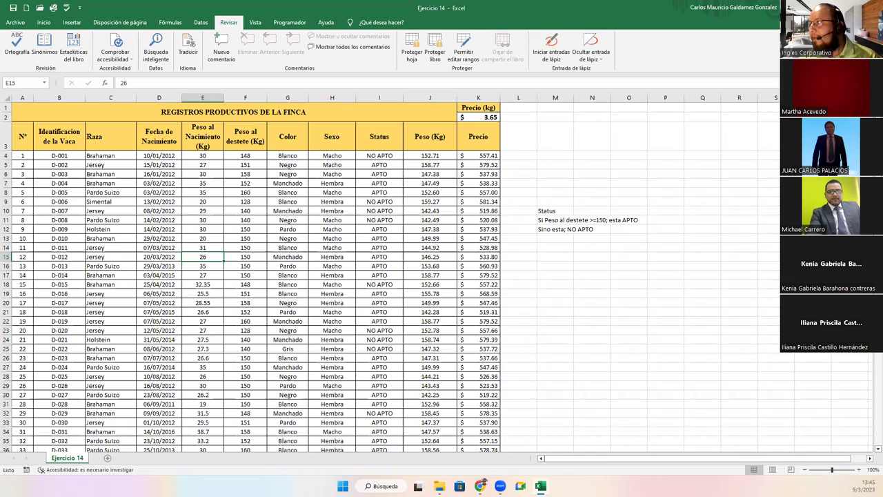
key(alt+Tab)
Leave the presentation, load online.inglescorporativo.net in a new tab, and open the Excel Intermedio course
click(407, 9)
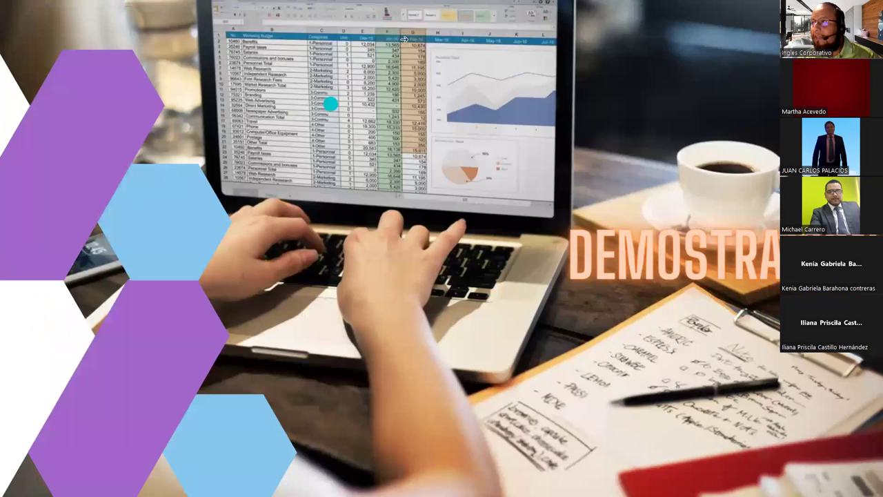
click(441, 31)
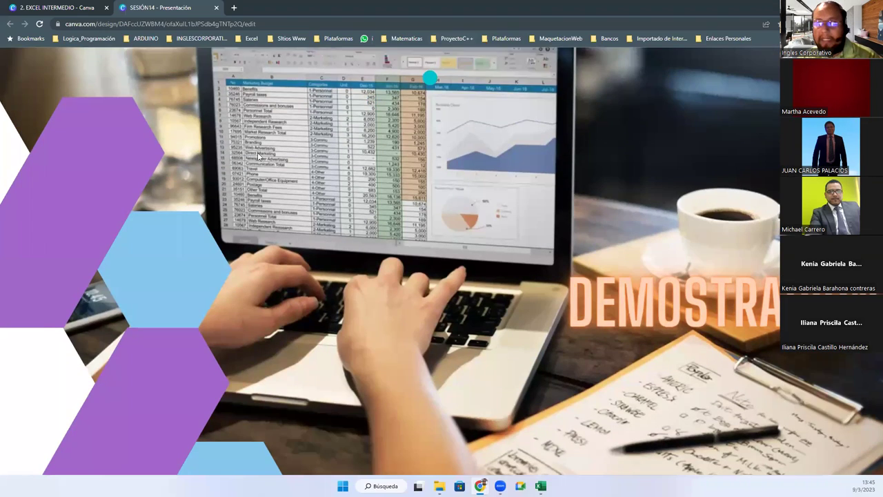
click(234, 9)
text(on)
key(Return)
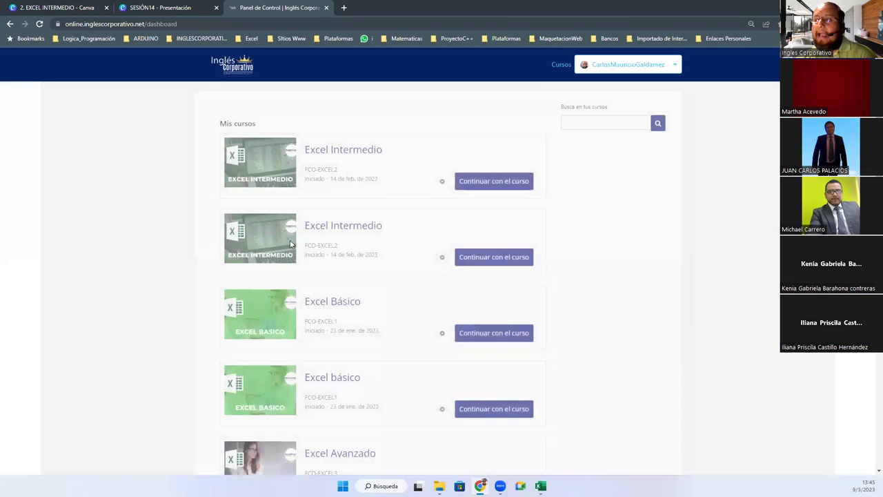
click(329, 229)
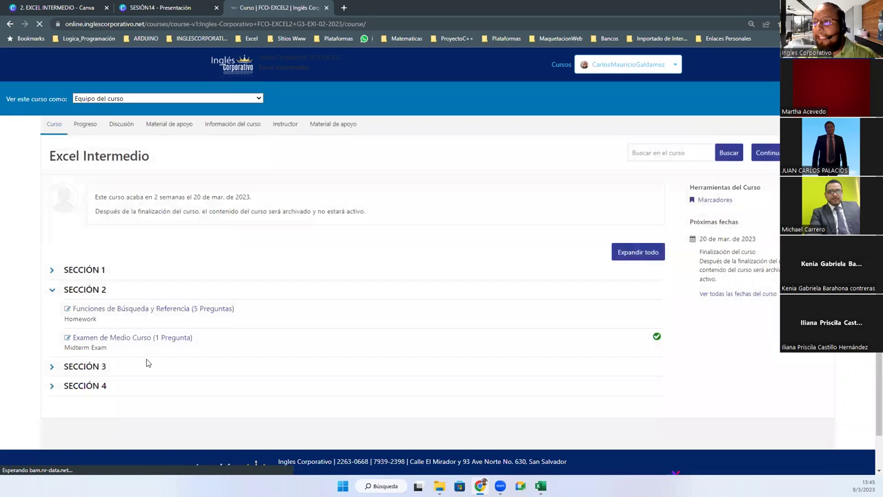
Expand SECCIÓN 3 and collapse SECCIÓN 2 in the Excel Intermedio course outline
click(52, 367)
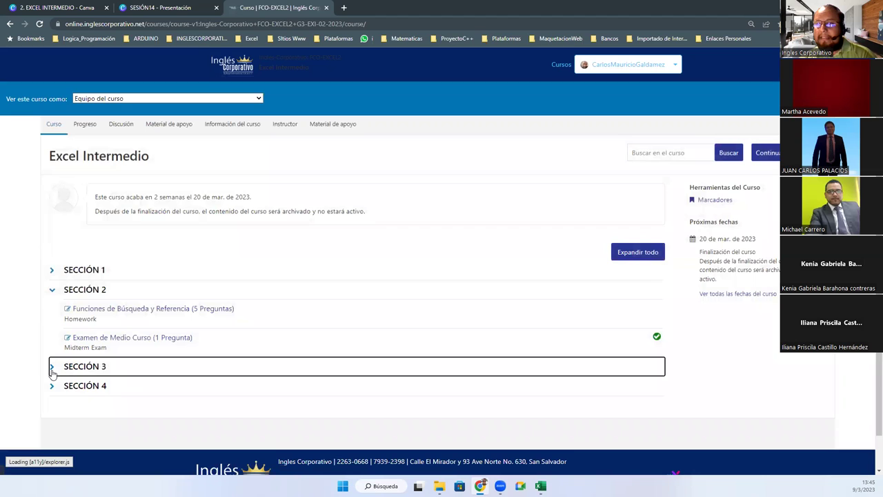
click(48, 290)
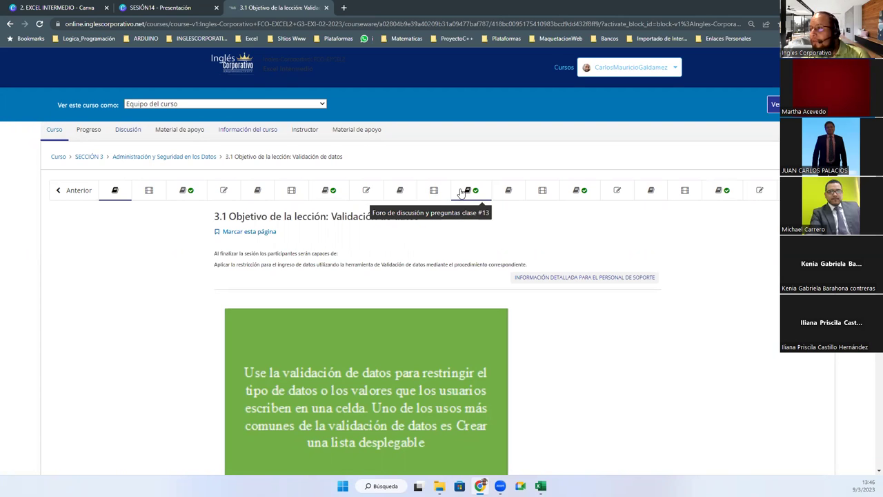
Open the class #14 forum and start a new post of type discussion
click(583, 191)
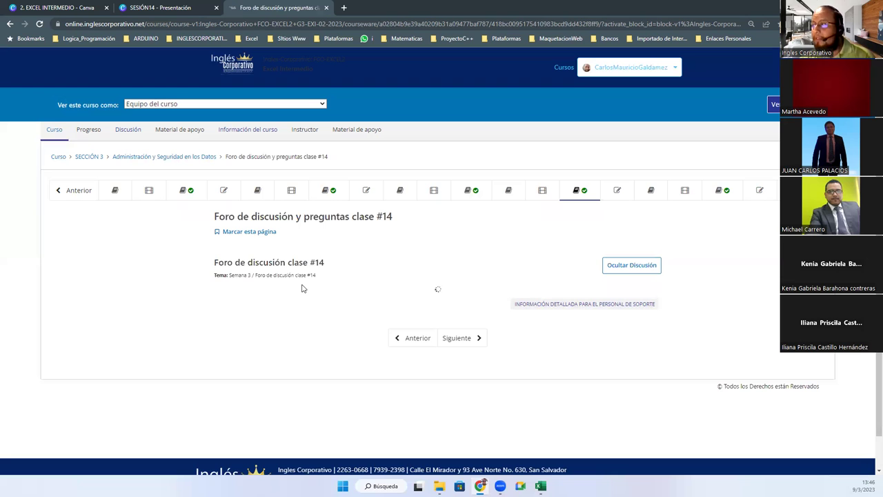
scroll(323, 309, down, 1)
click(625, 257)
scroll(314, 327, down, 3)
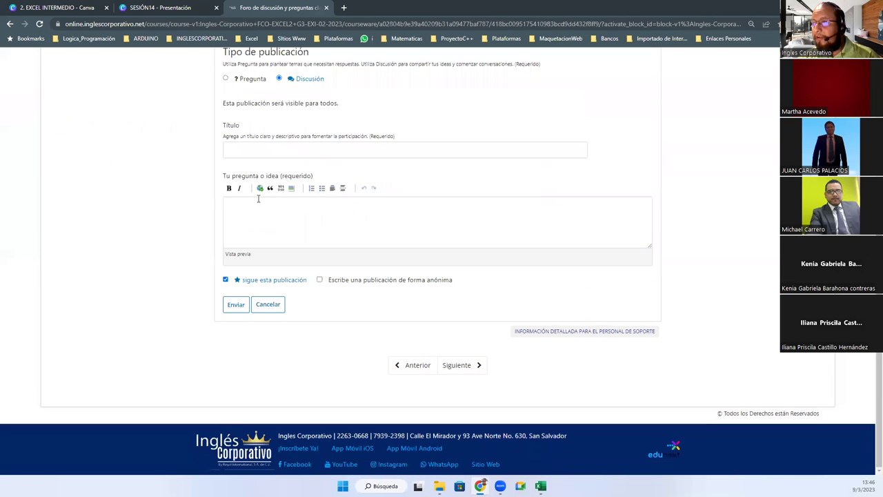
click(226, 79)
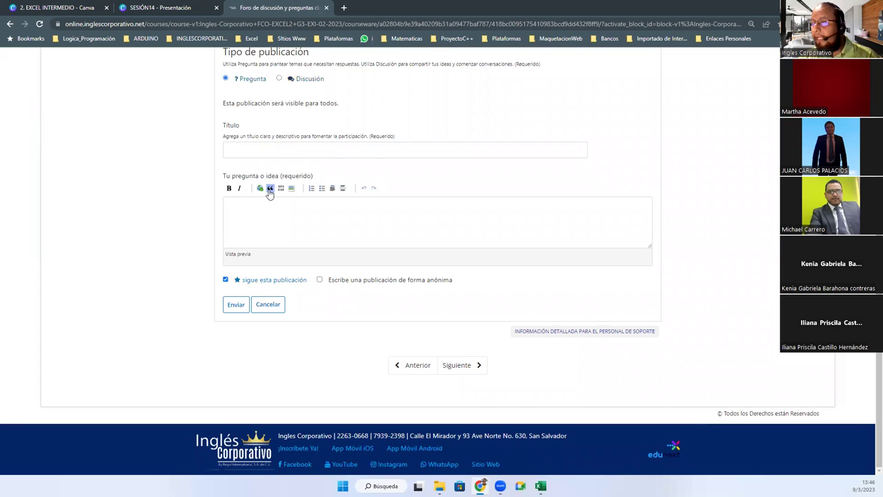
click(278, 78)
Title the post 'Participar todos.' and write the intro line about Seguridad en Excel I y II
click(284, 146)
text(Particip)
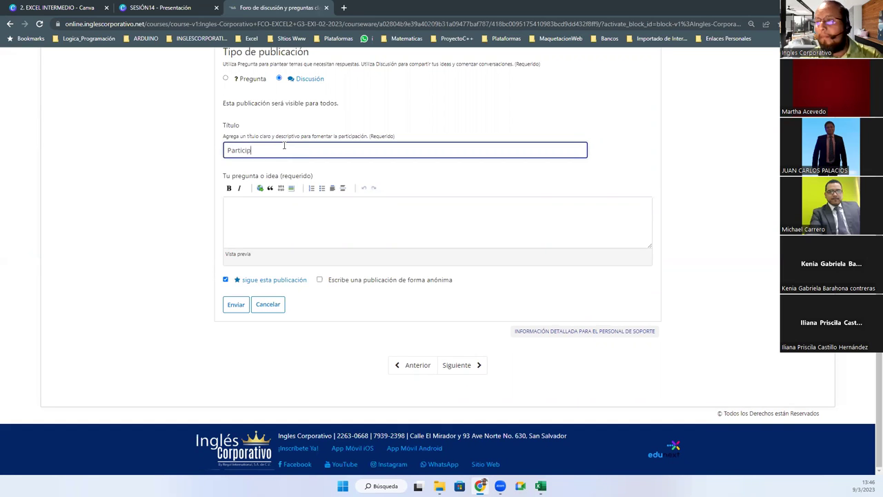
text(ar todos.)
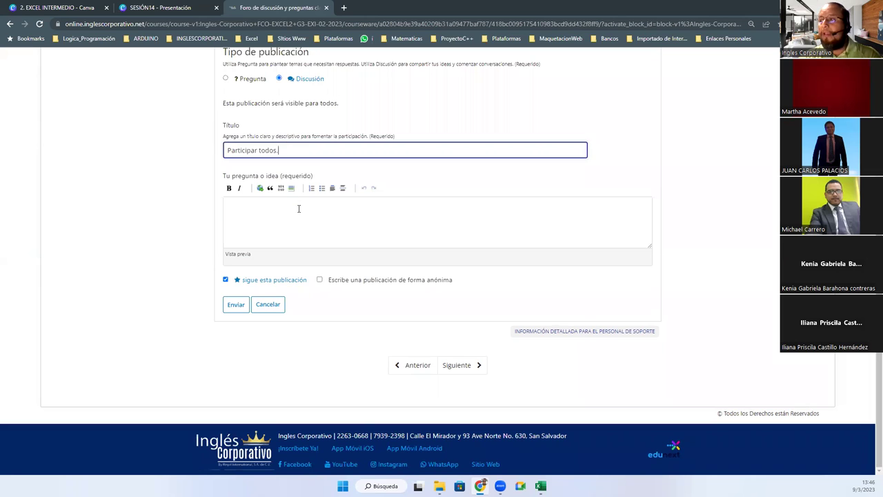
click(299, 208)
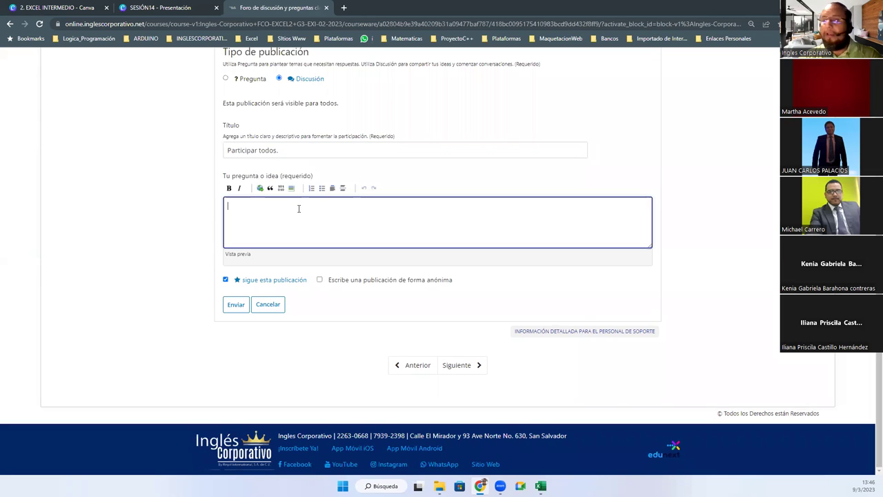
text(En vis)
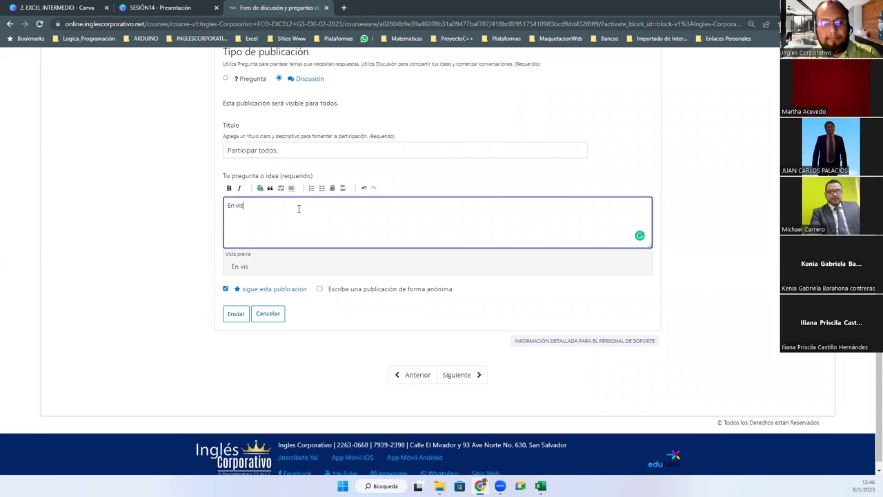
text(ta del tema)
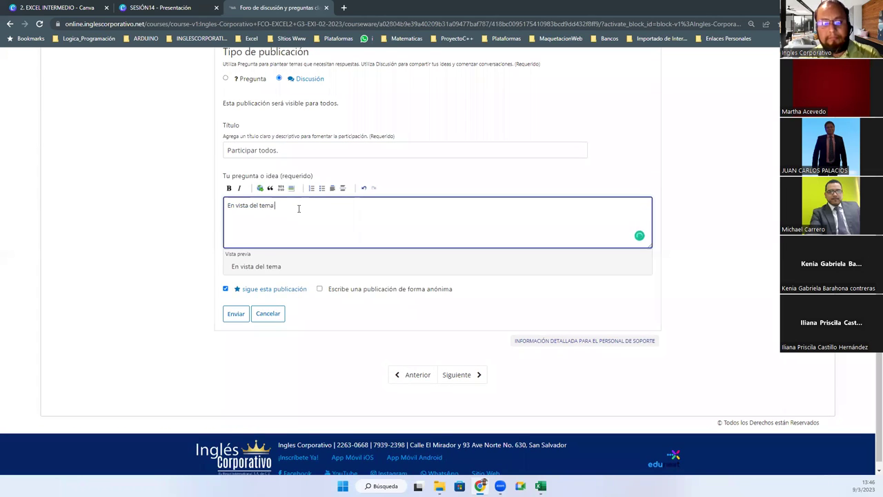
text( de Seguridad en )
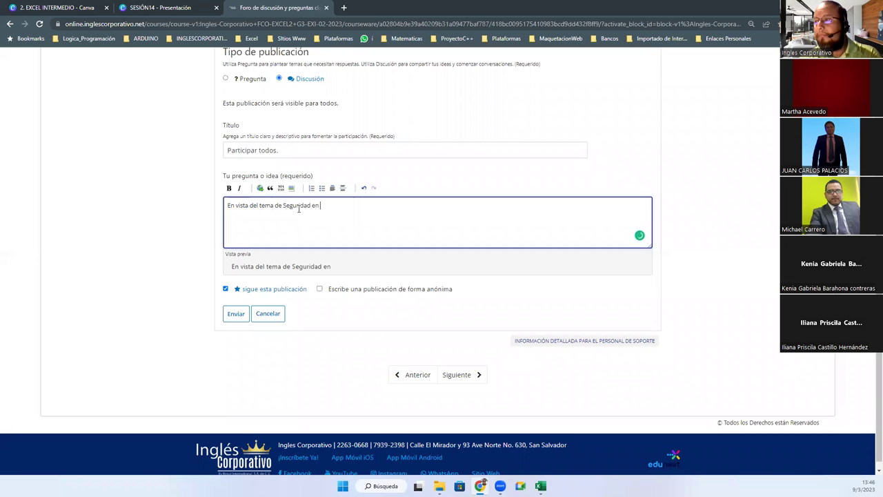
text(Excel I y II, contestar las siguientes:)
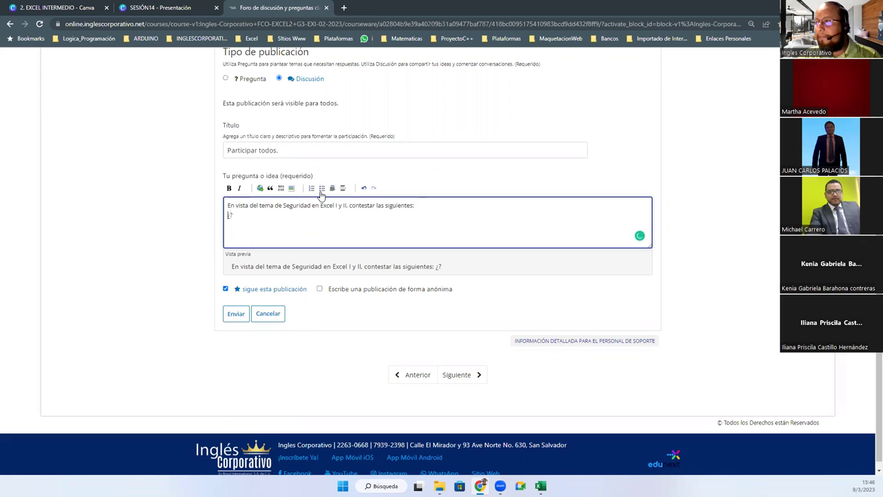
Add a first bullet asking the importance of using Seguridad a Nivel de Hoja
click(321, 188)
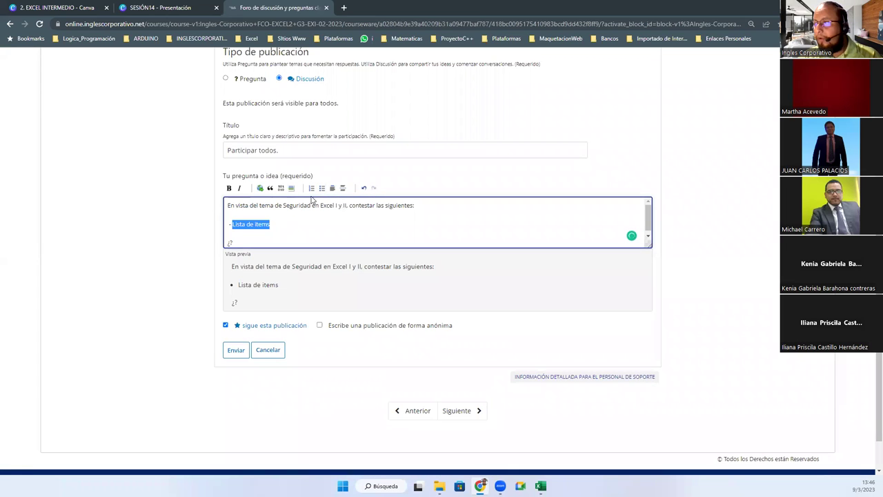
click(322, 188)
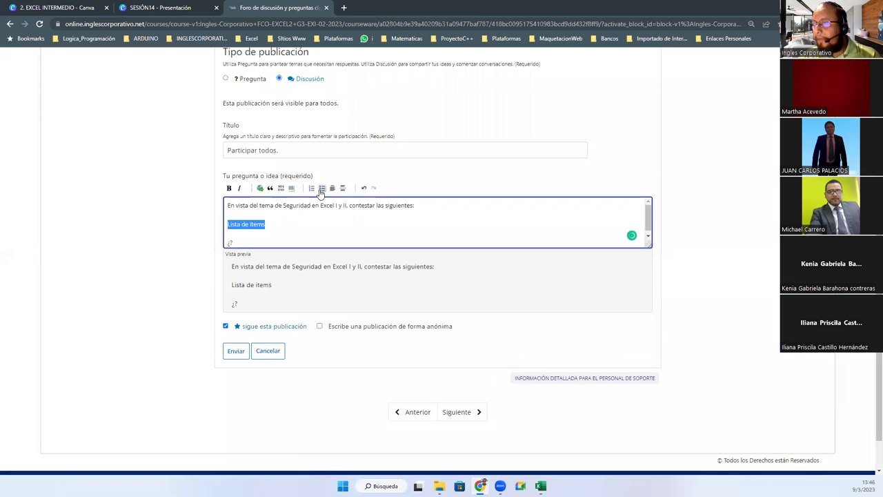
click(322, 189)
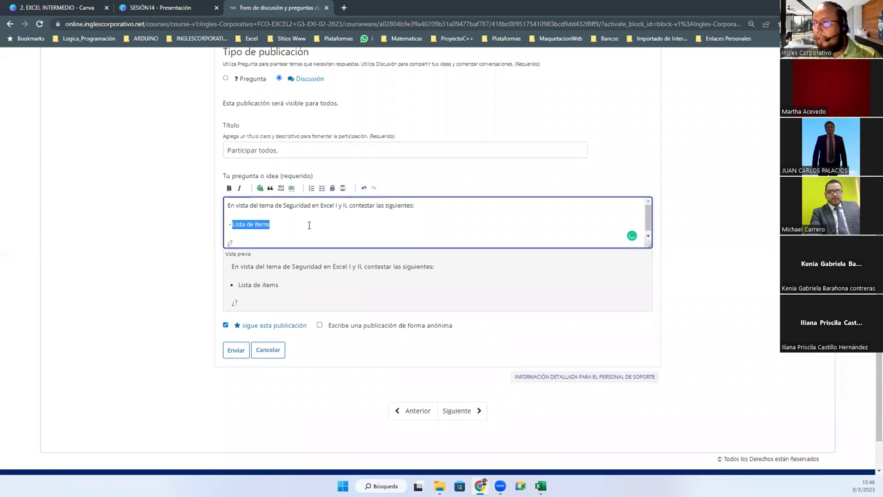
click(308, 225)
key(ctrl+BackSpace)
key(ctrl+BackSpace)
key(ctrl+BackSpace)
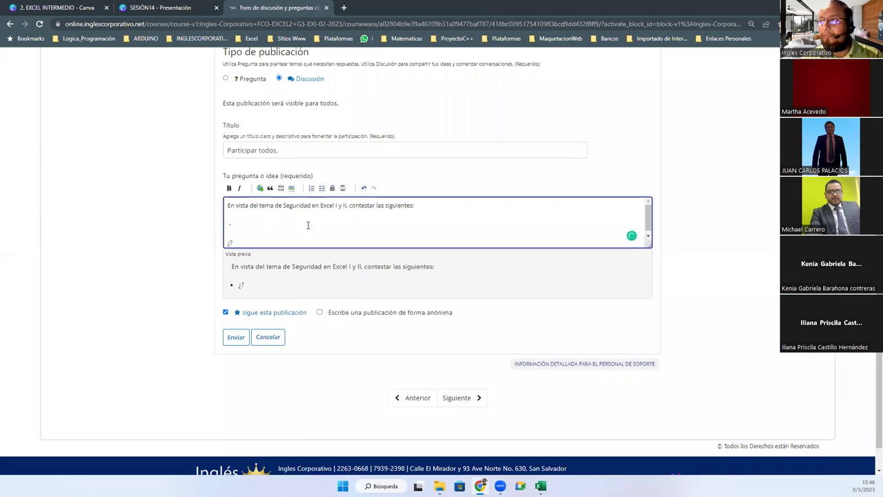
click(321, 189)
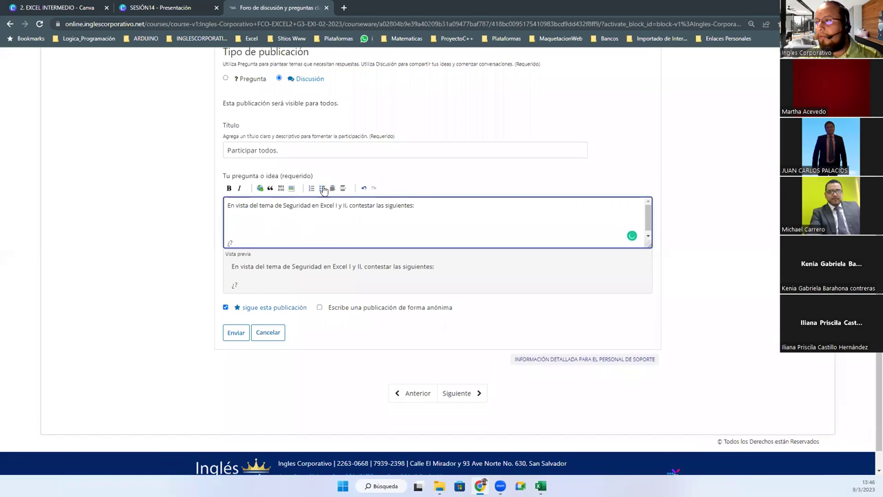
click(322, 187)
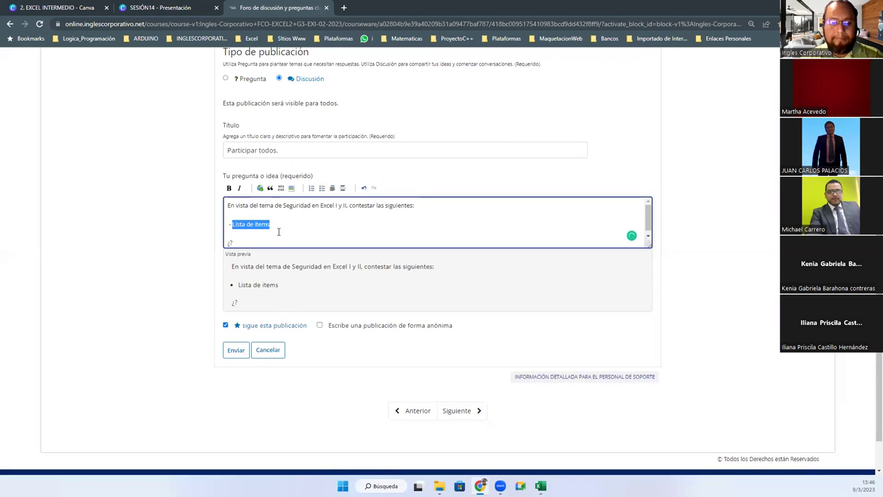
text(¿)
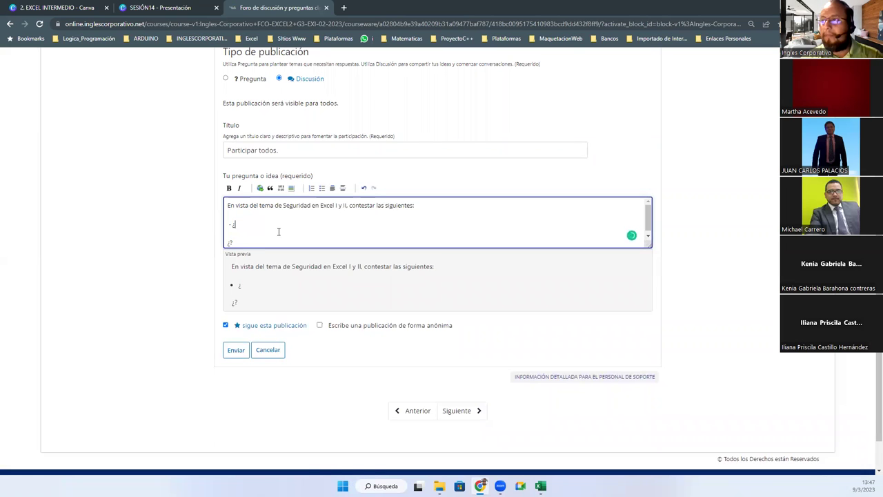
text(Cual consider)
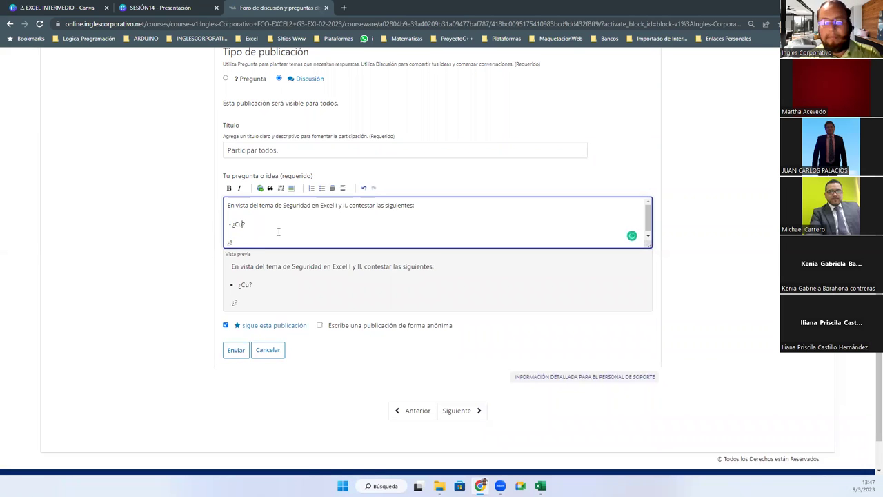
text(a la importa)
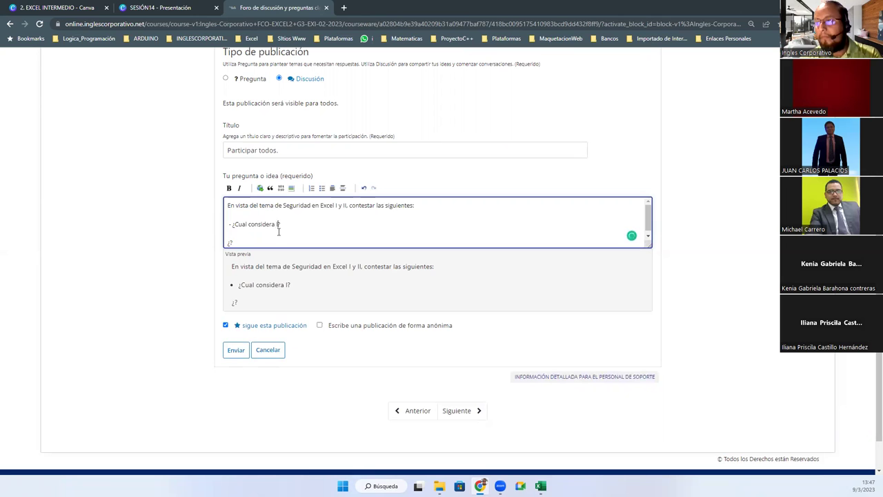
text(ncia en el )
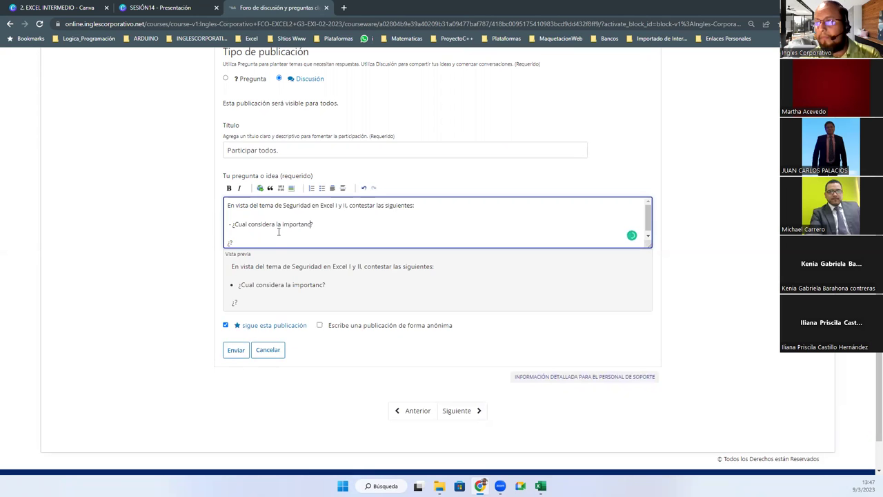
text(uso de Segurid)
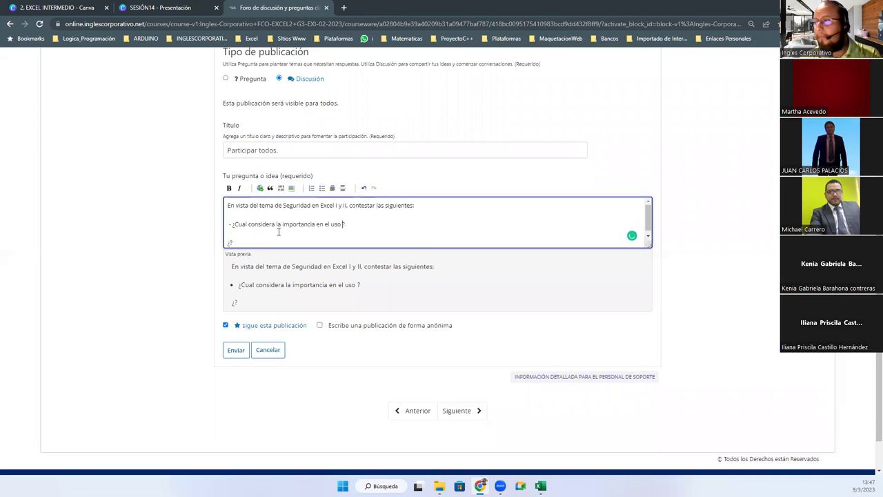
text(ad a Nivel de H)
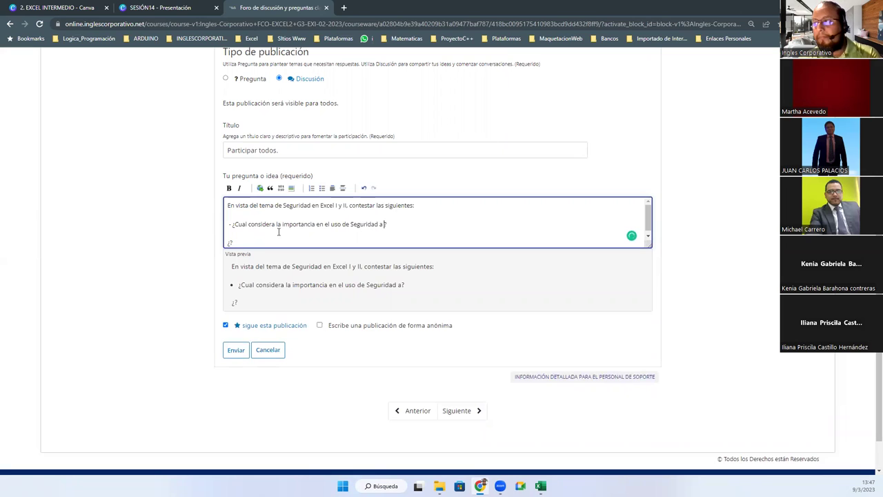
text(OJ)
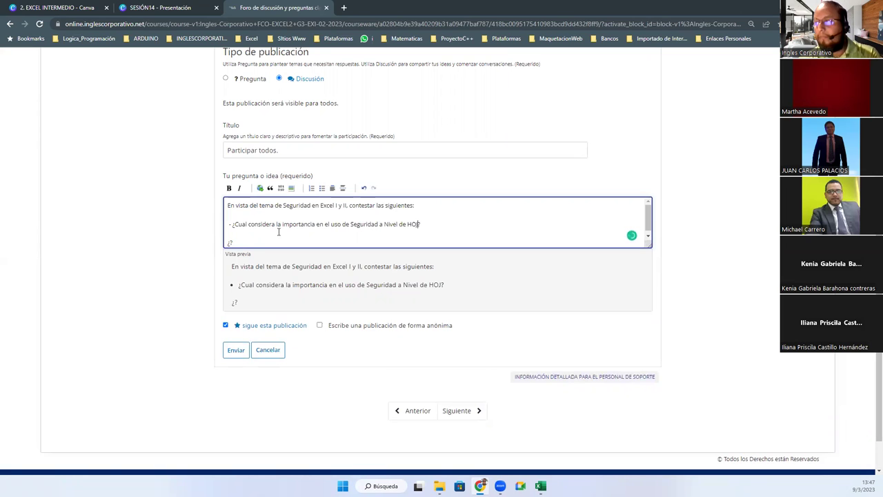
key(BackSpace)
key(BackSpace)
text(oja.)
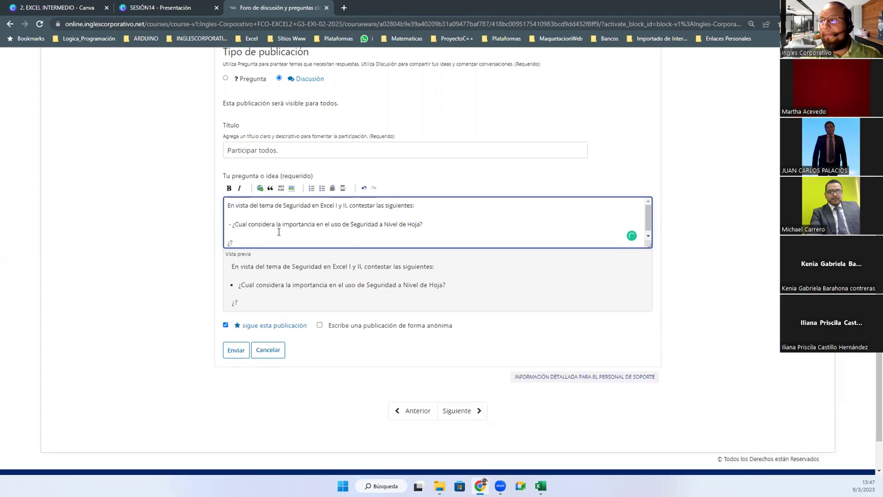
Add a second bullet asking the difference between Seguridad de la Hoja and Seguridad del Libro
click(279, 232)
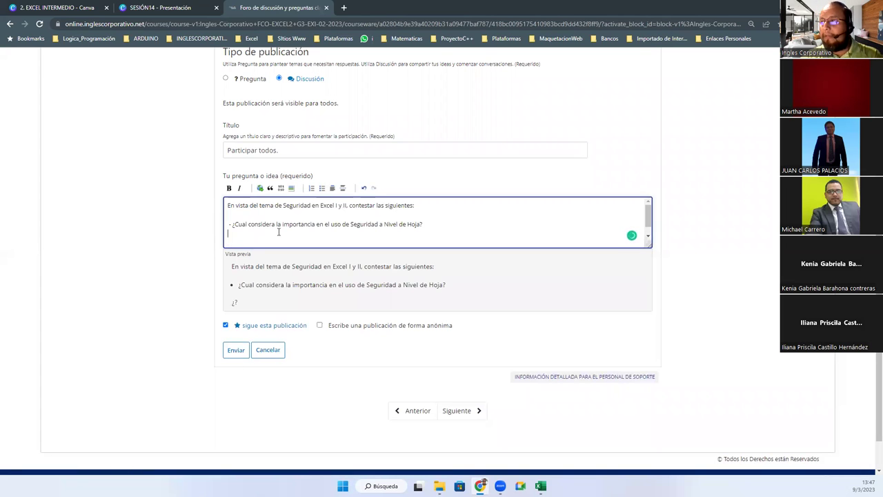
click(321, 189)
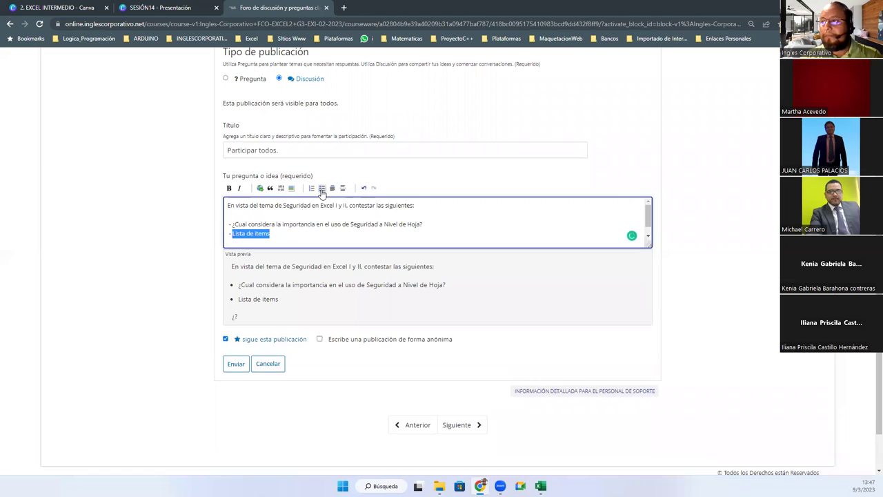
text(¿?)
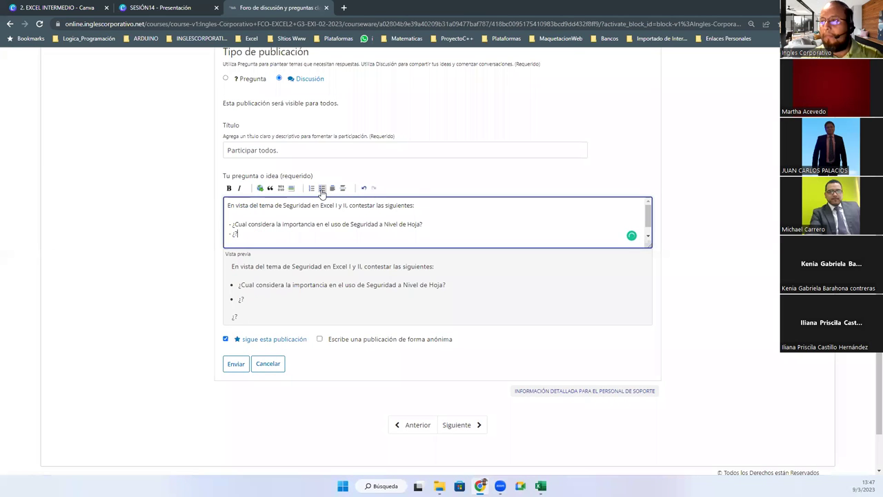
text(Cual cons)
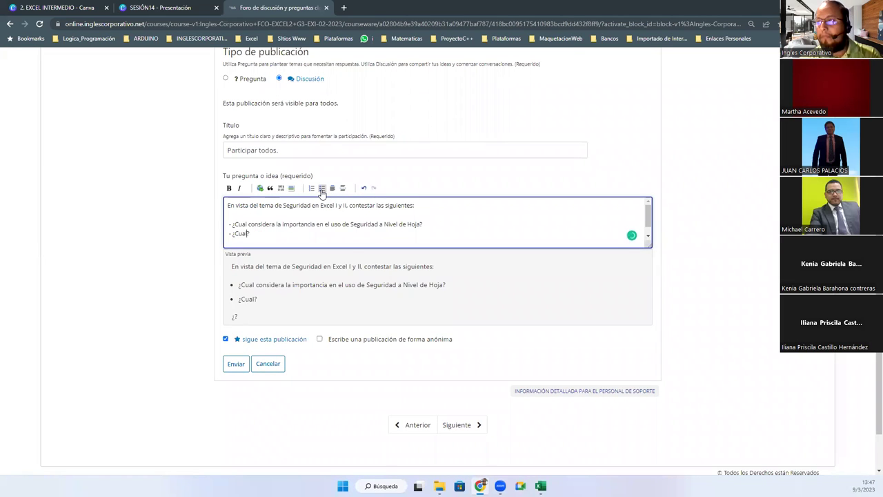
text(idera que es la )
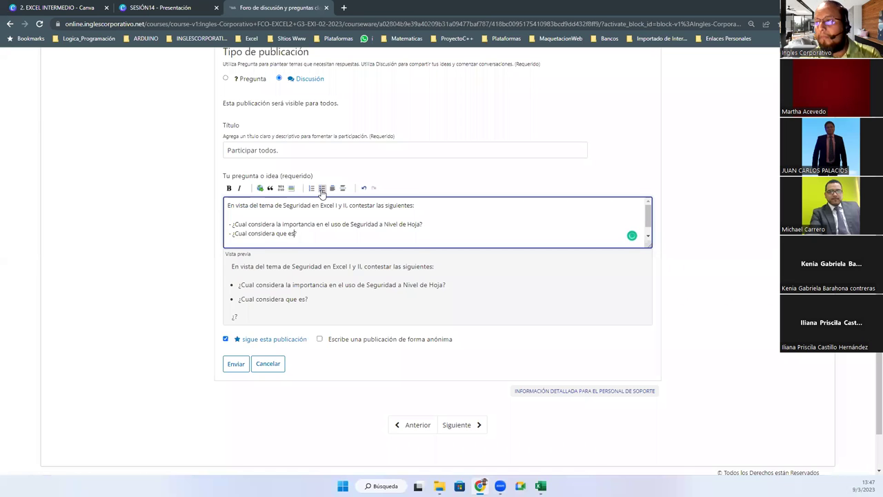
text(diferencia que es)
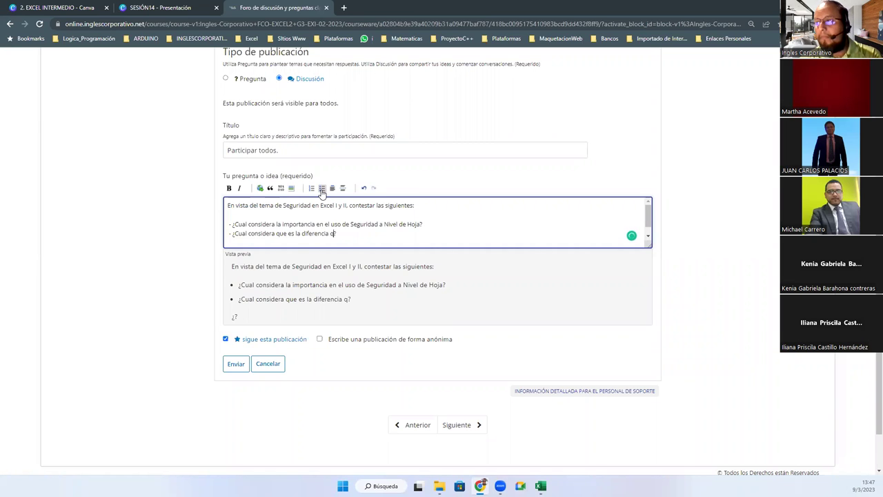
text(iste entre)
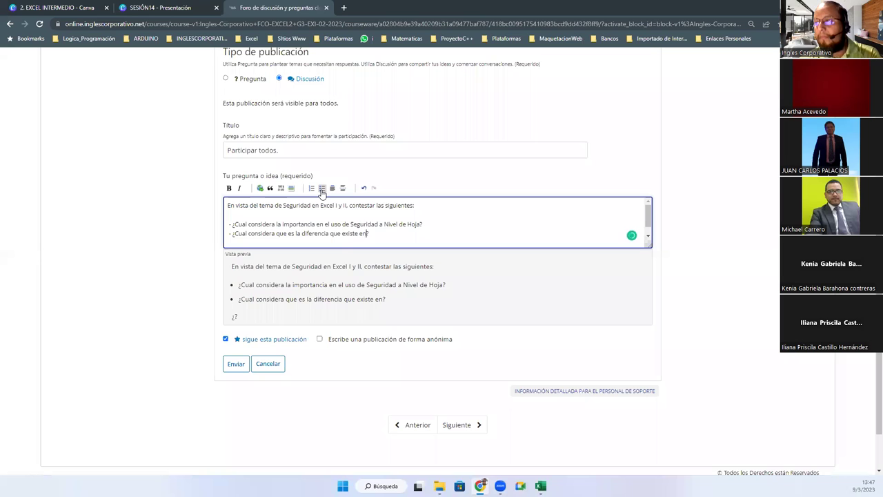
text( Ni)
key(BackSpace)
text(Seguridad de )
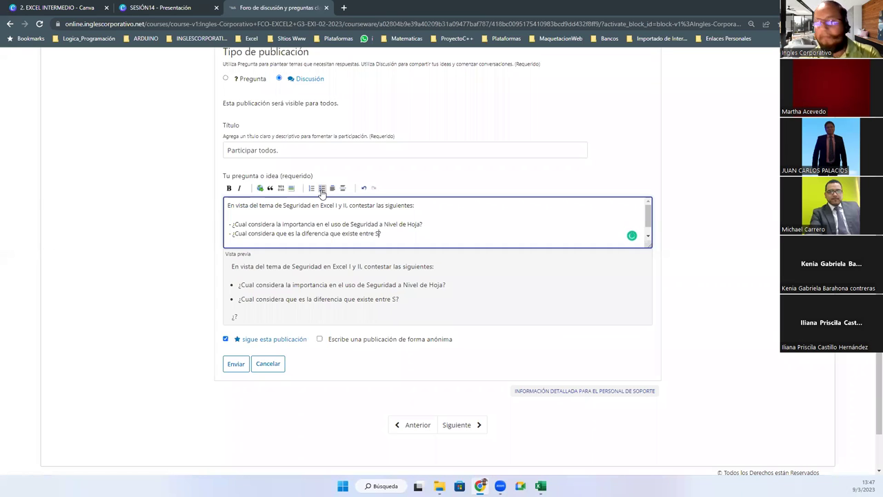
text(la Hoja y Segur)
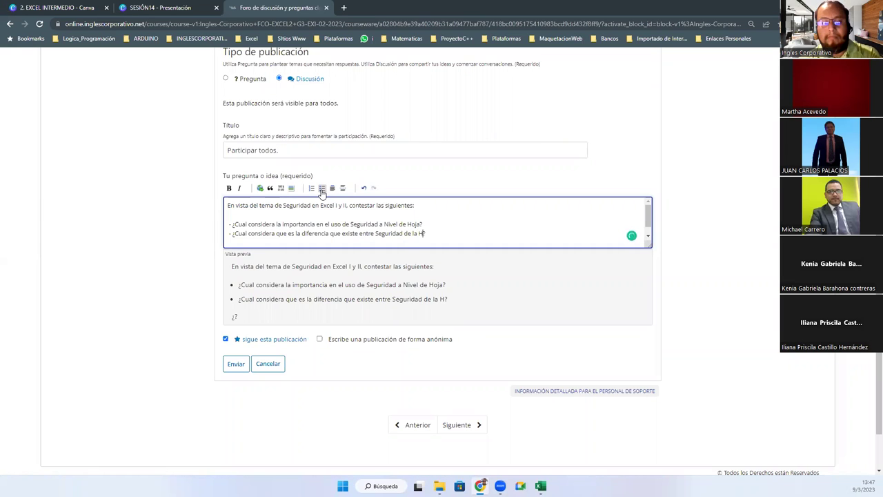
text(idad del Libro)
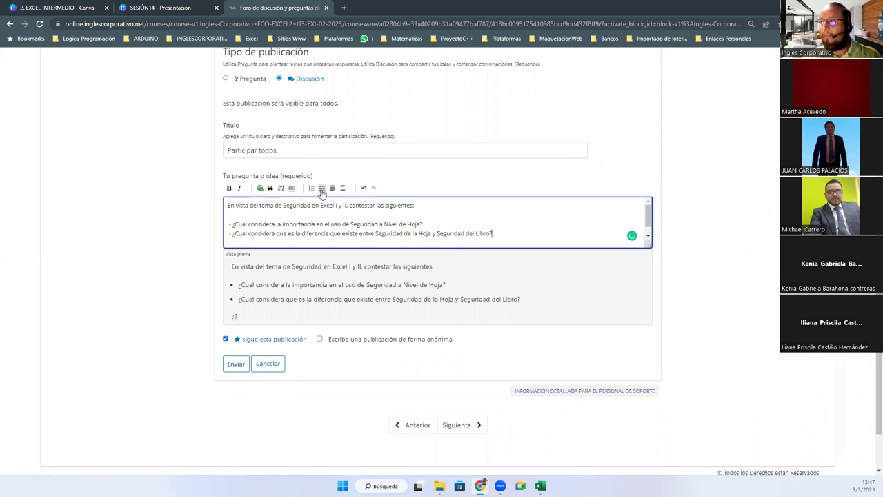
Add a third bullet: '¿Cuales usos daria usted, entorno a colocar Contraseña de Cifrado en sus Libros de Excel.'
click(322, 191)
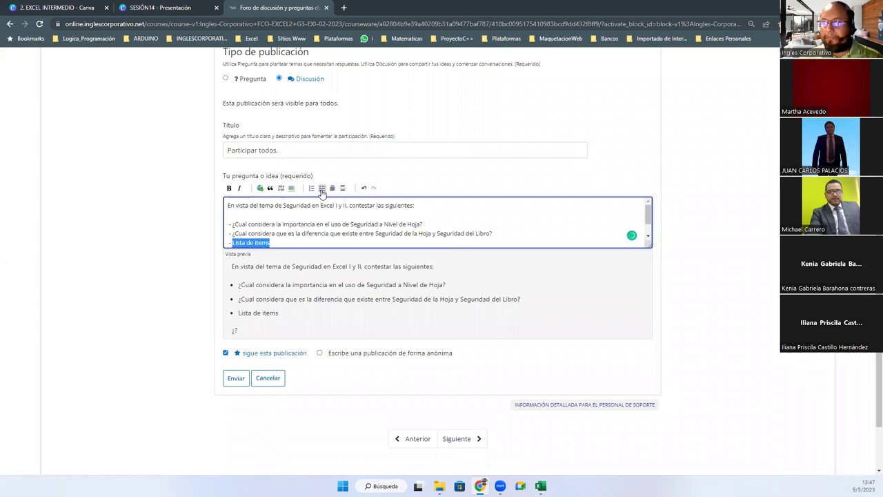
text(En que)
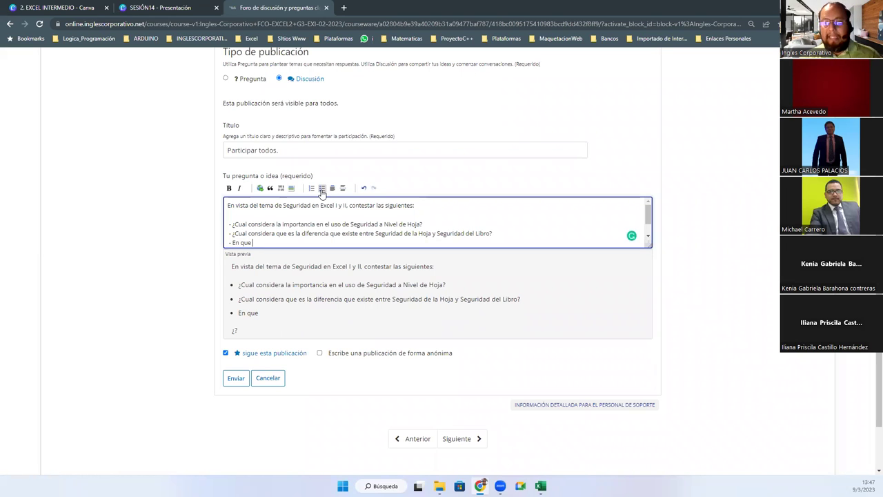
text(¿)
key(BackSpace)
text(?)
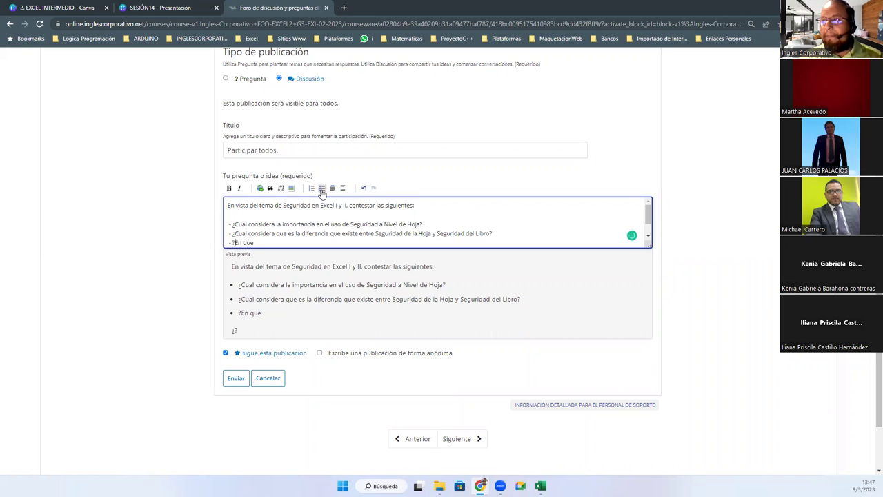
key(BackSpace)
text(¿)
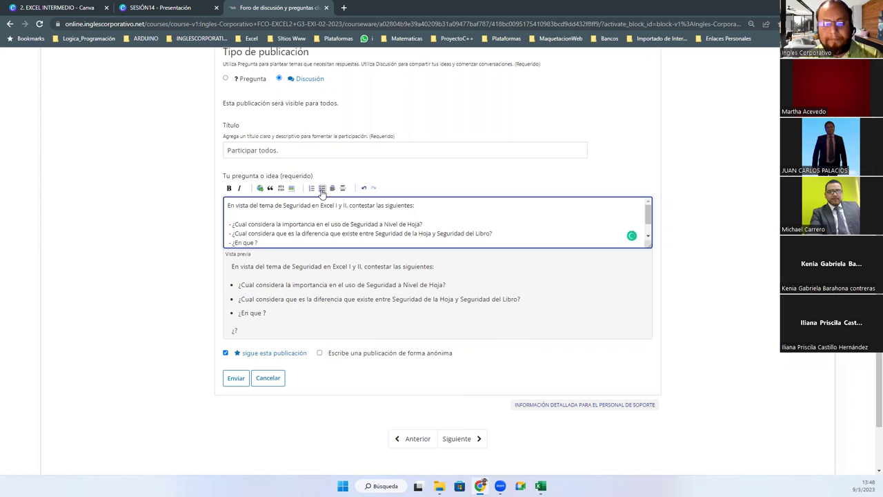
key(BackSpace)
key(BackSpace)
key(BackSpace)
key(BackSpace)
key(BackSpace)
key(BackSpace)
key(BackSpace)
text(Cuales)
text( usos daria us)
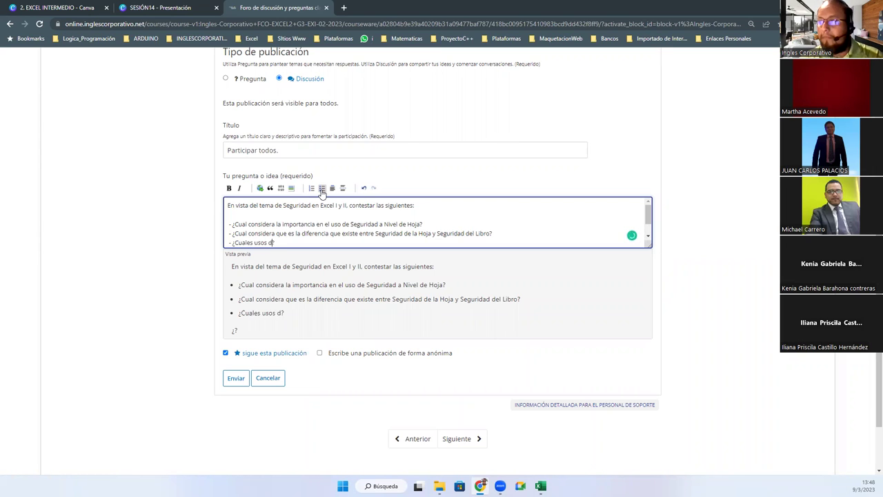
text(ted, al)
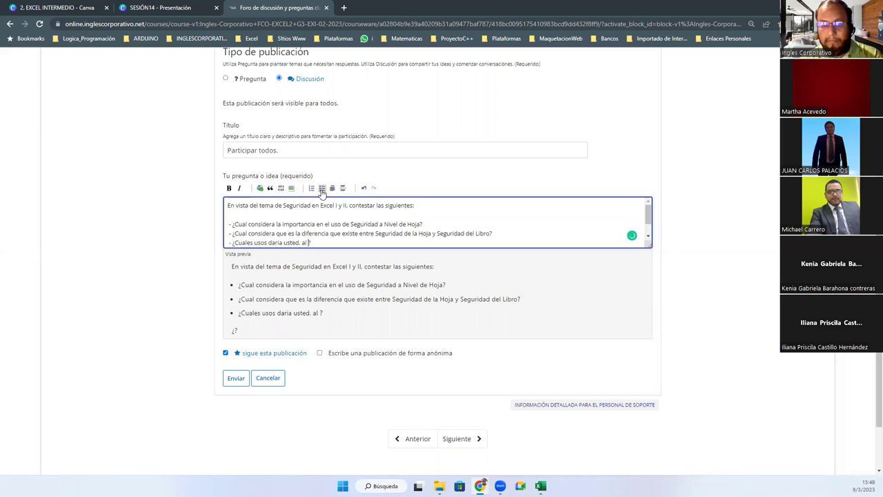
key(BackSpace)
key(BackSpace)
key(BackSpace)
text(entorno a colocar Contraseña de Cifrado en sus)
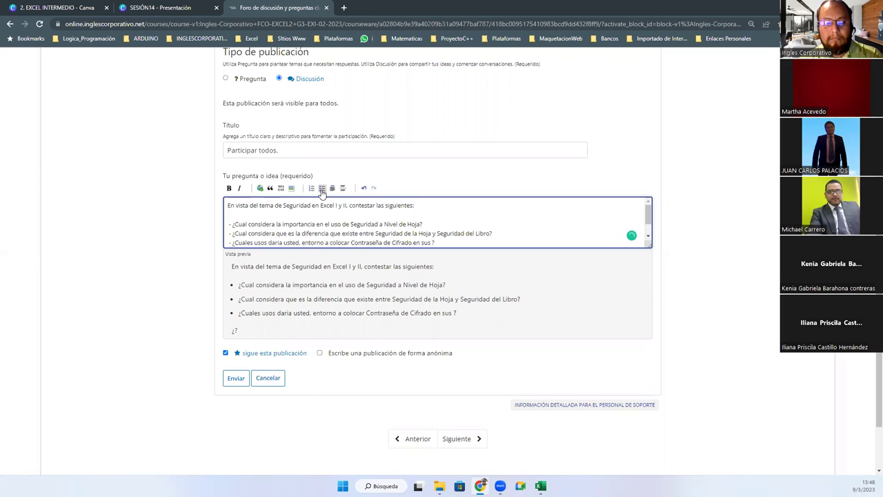
text( Libros de Excel.)
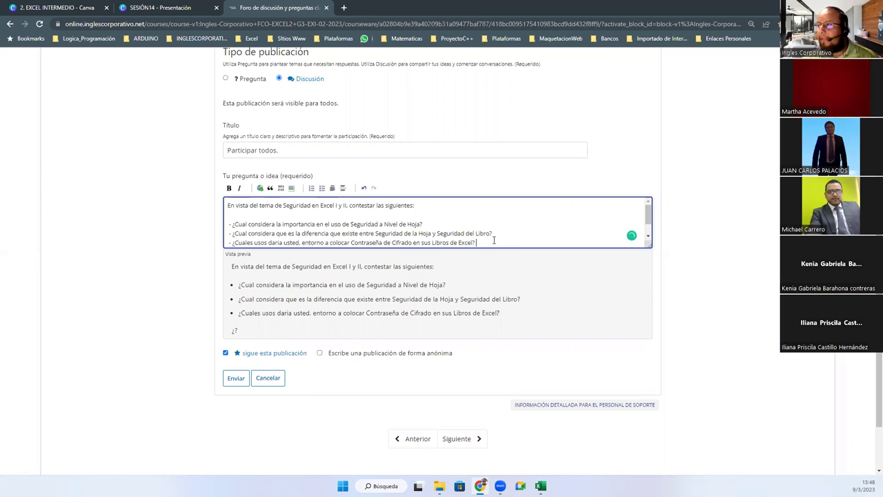
Add the closing paragraph 'Dejar un aporte sustancial a cada pregunta. Realizar un unico aporte por las 3 preguntas', fixing the typo
key(Return)
key(Return)
text(eja)
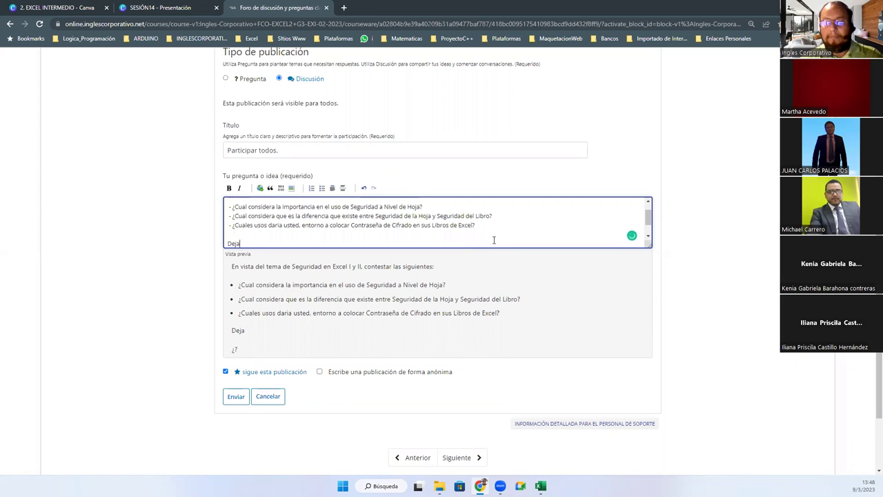
text(r un aporte sustancial a cada pregunta. Realizar u)
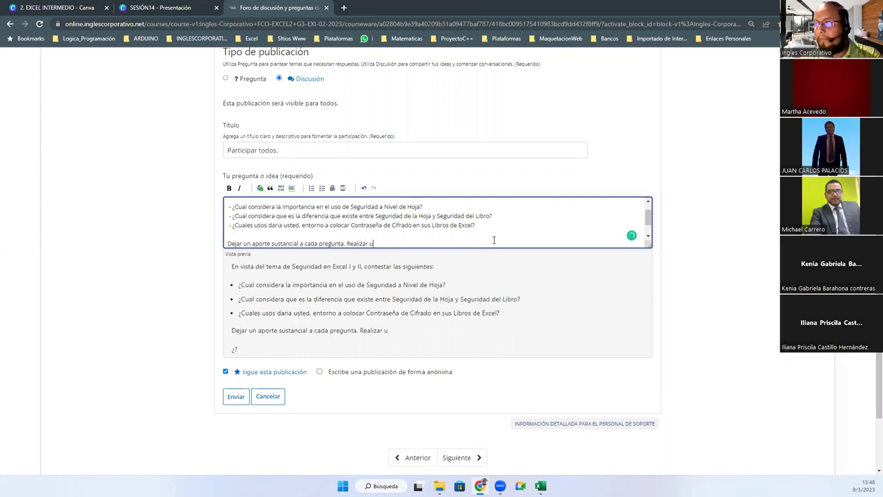
text(n unico apor)
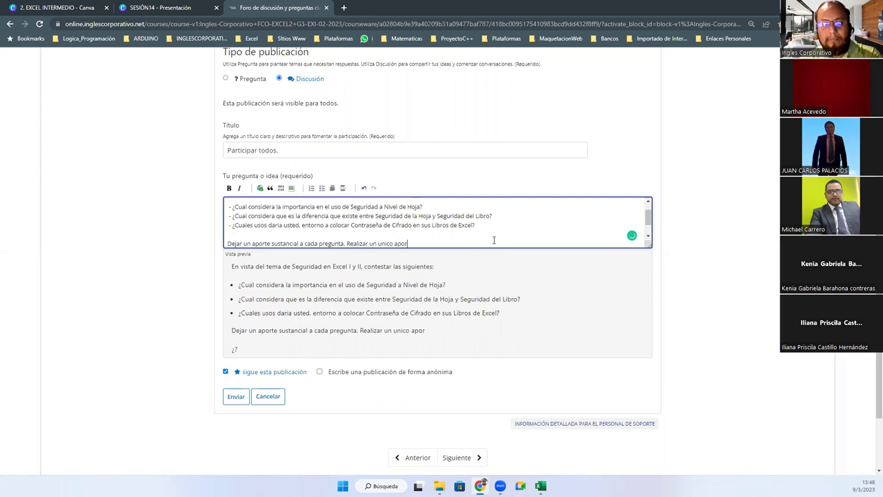
text(te por)
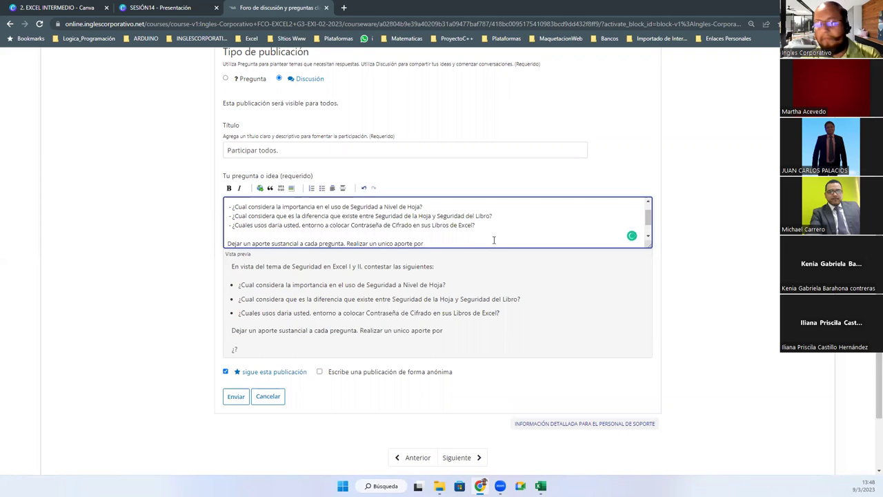
text( las 3 pre)
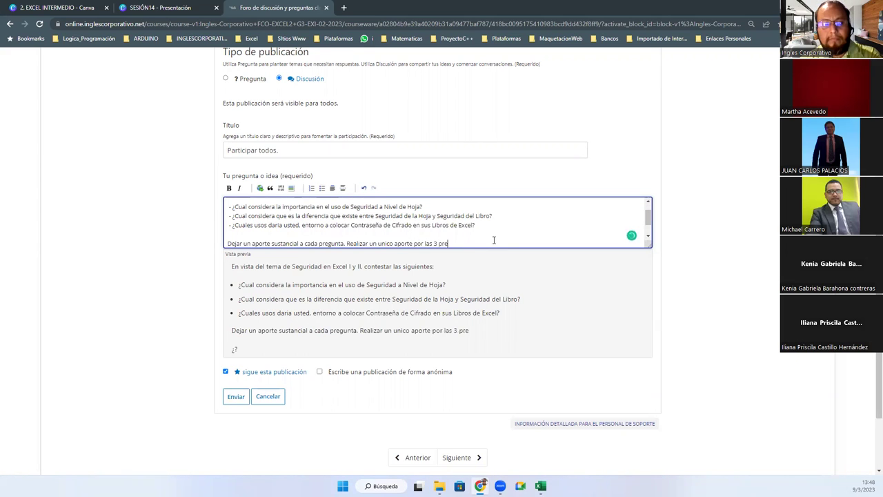
text(gutnas.)
key(Left)
key(Left)
key(Left)
key(Left)
key(BackSpace)
key(BackSpace)
text(nt)
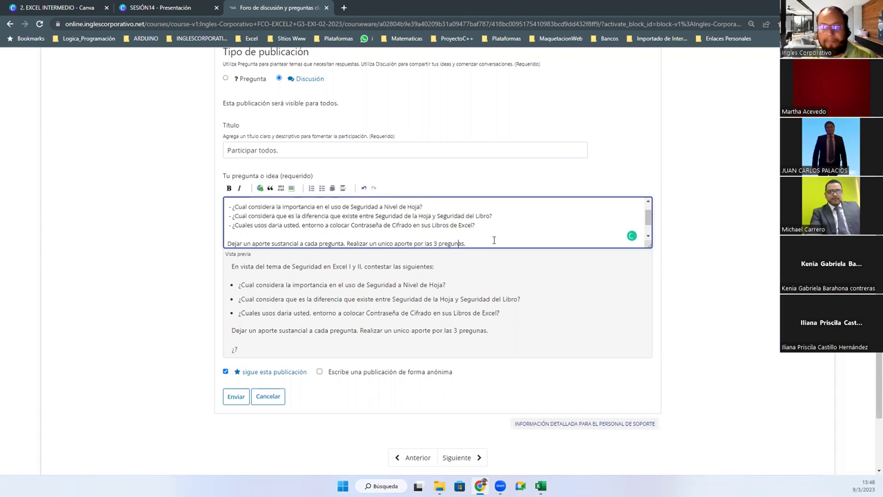
Submit the 'Participar todos.' post and open it from the post list to view its questions
click(236, 399)
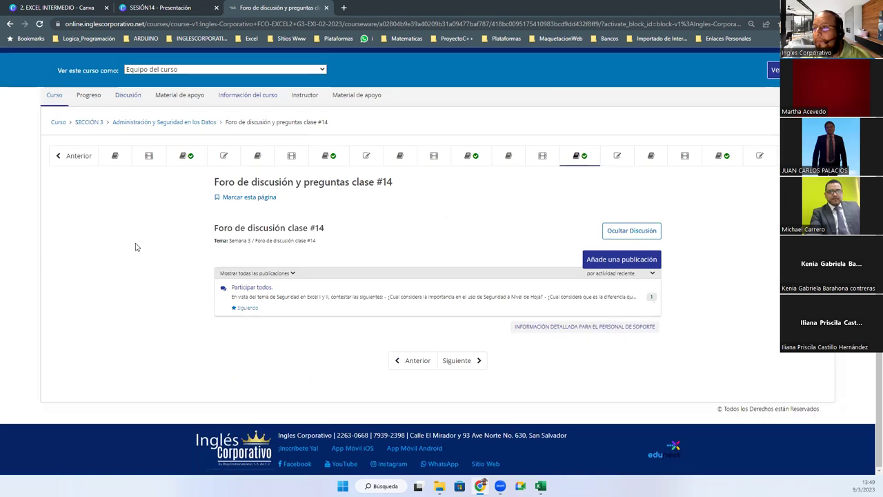
click(248, 287)
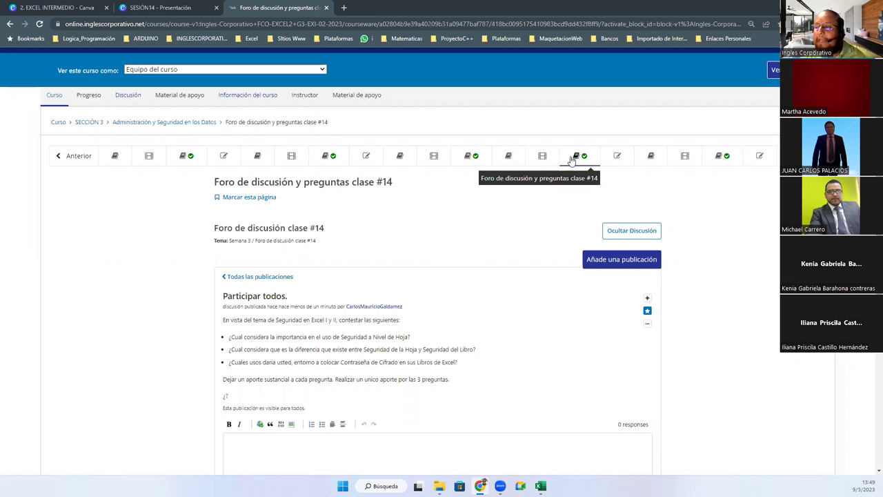
scroll(447, 273, down, 3)
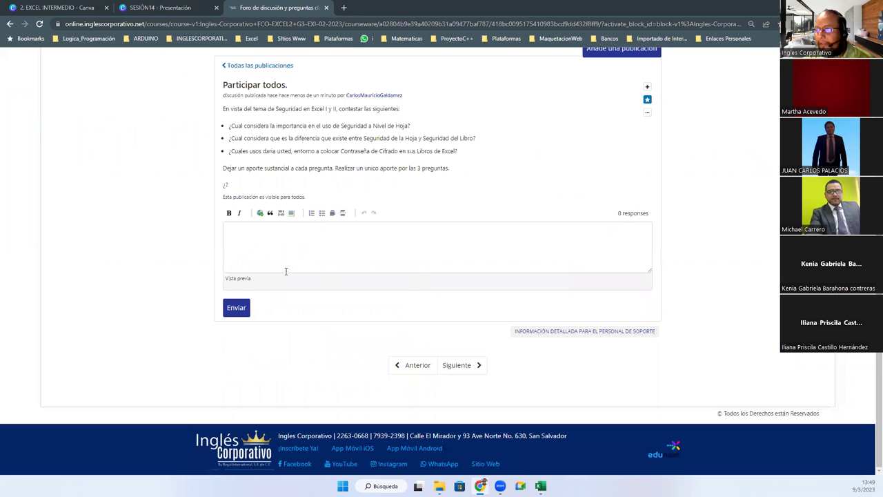
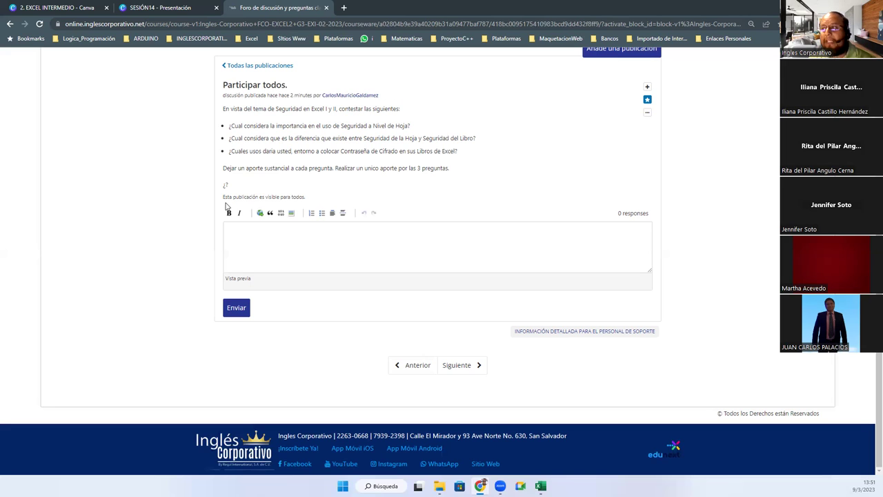
Reload the forum and reopen the 'Participar todos.' thread to confirm its three questions, then minimize Chrome
key(F5)
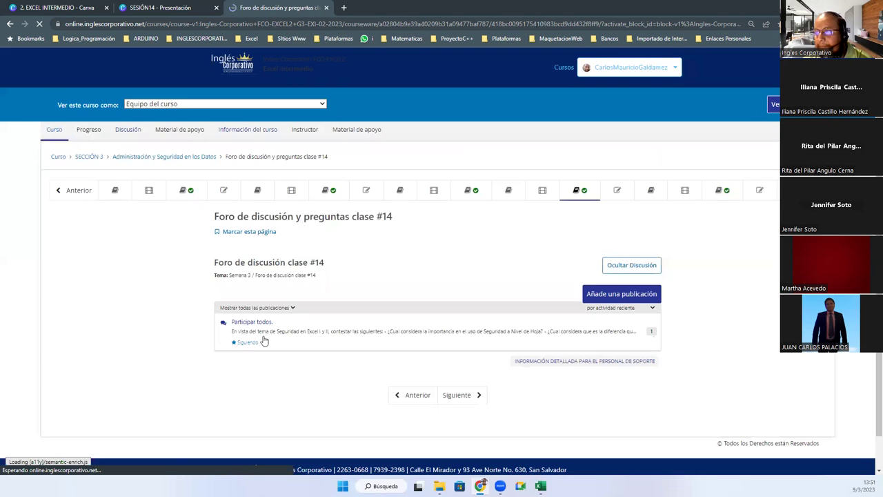
click(261, 338)
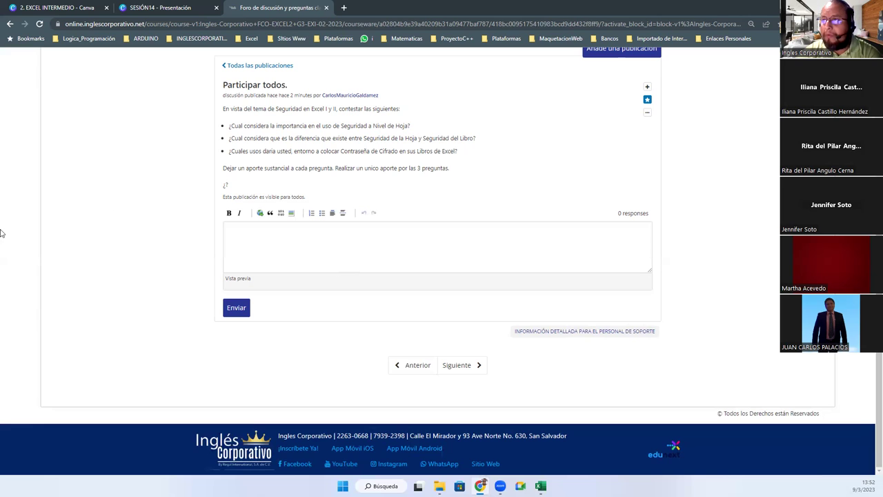
click(39, 24)
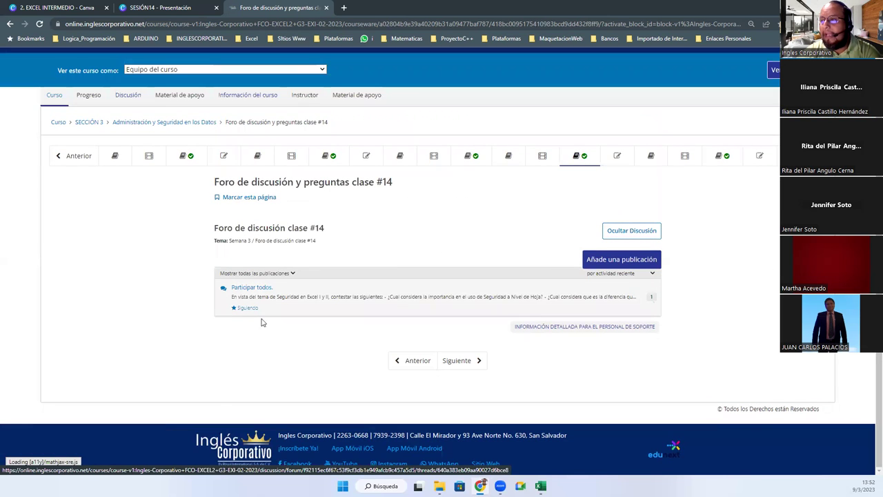
click(254, 293)
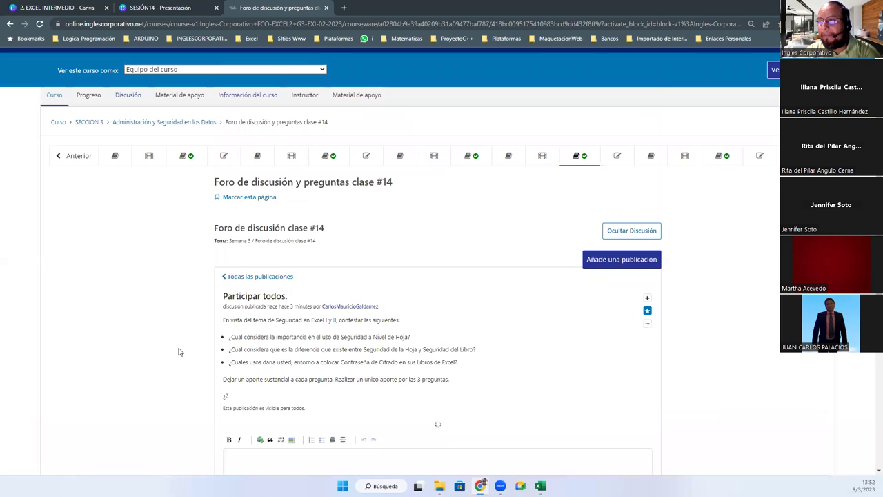
scroll(178, 351, down, 3)
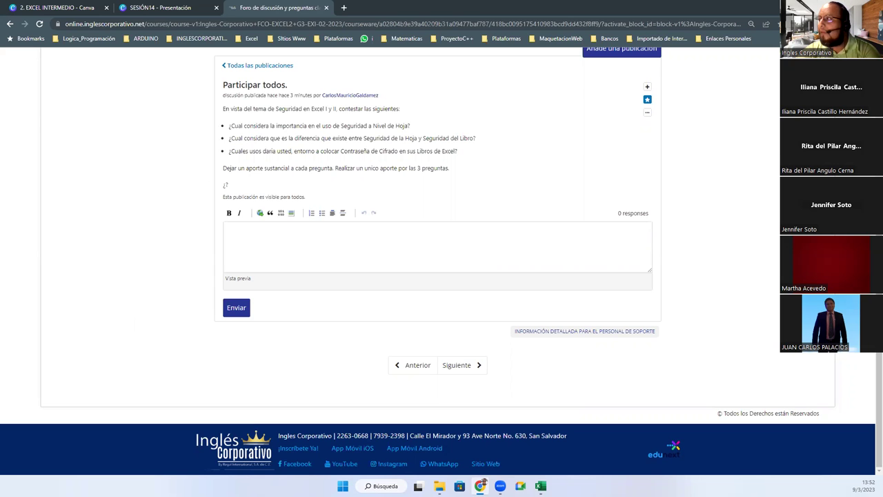
click(803, 7)
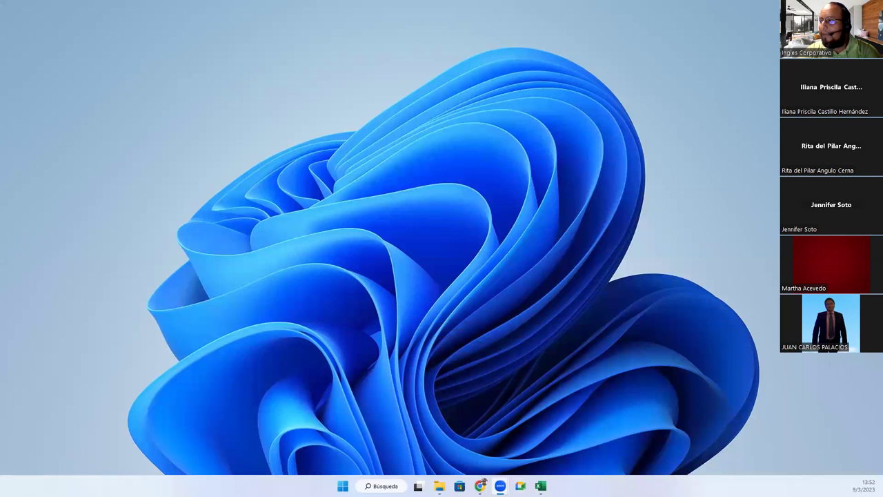
Present the SESIÓN14 slides full screen through 'Dudas y consultas', then switch to the Ejercicio 14 workbook
click(480, 486)
click(166, 7)
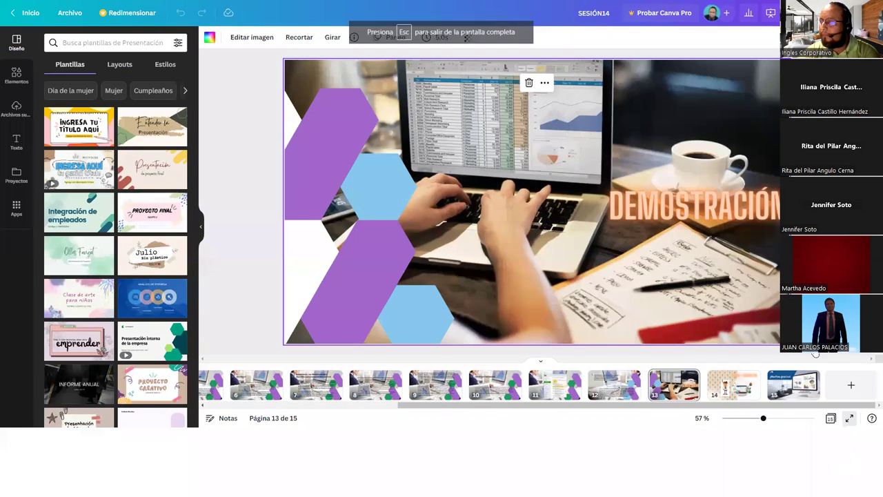
click(849, 465)
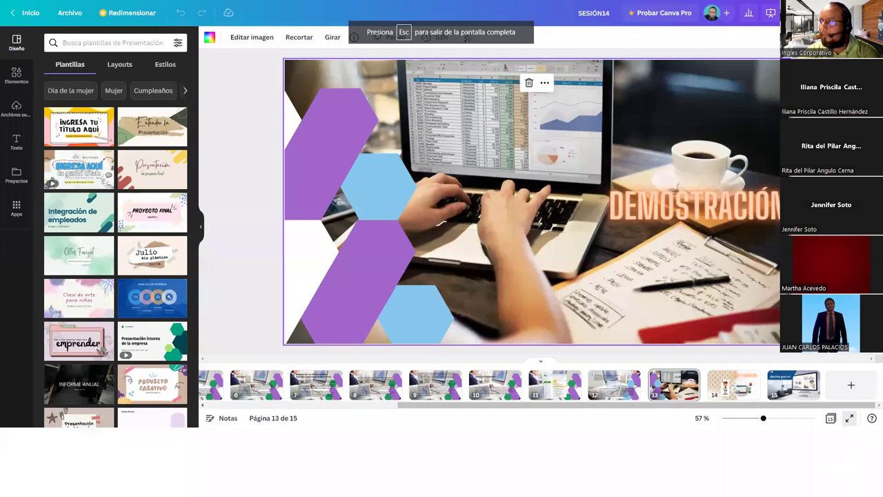
key(Right)
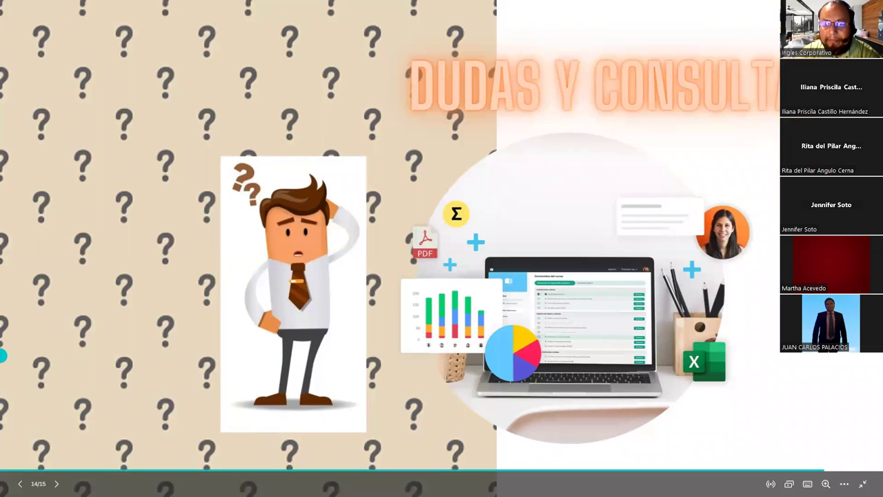
key(alt+Tab)
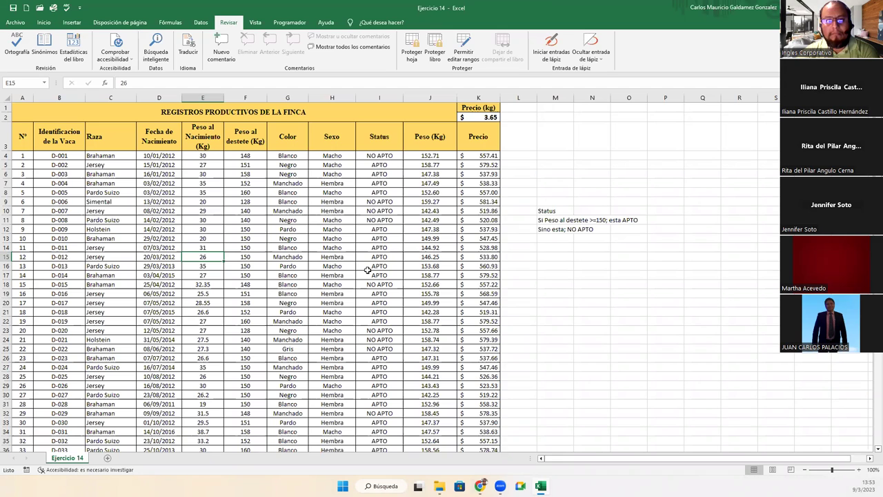
Encrypt the Ejercicio 14 workbook with an open password via Proteger libro > Cifrar con contraseña
click(331, 265)
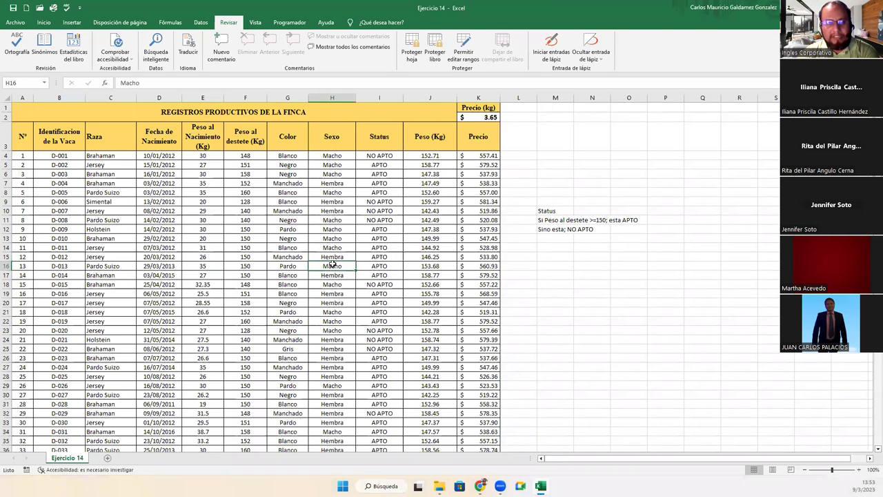
click(17, 23)
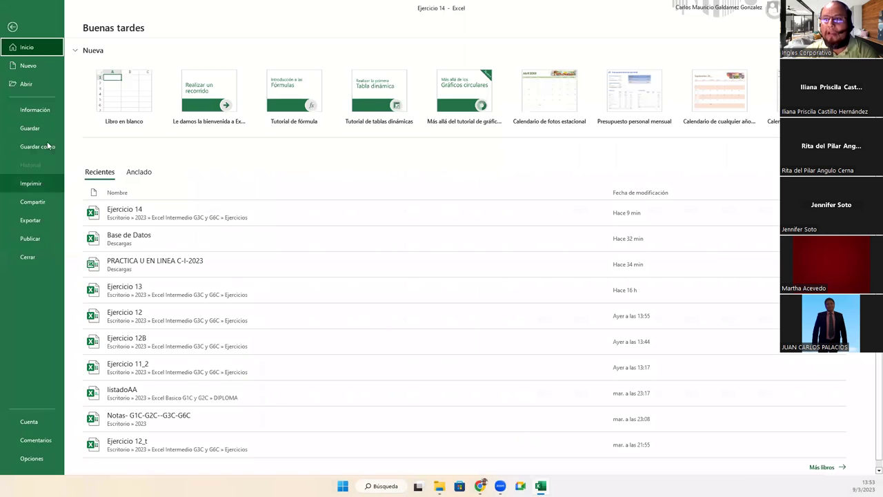
click(42, 110)
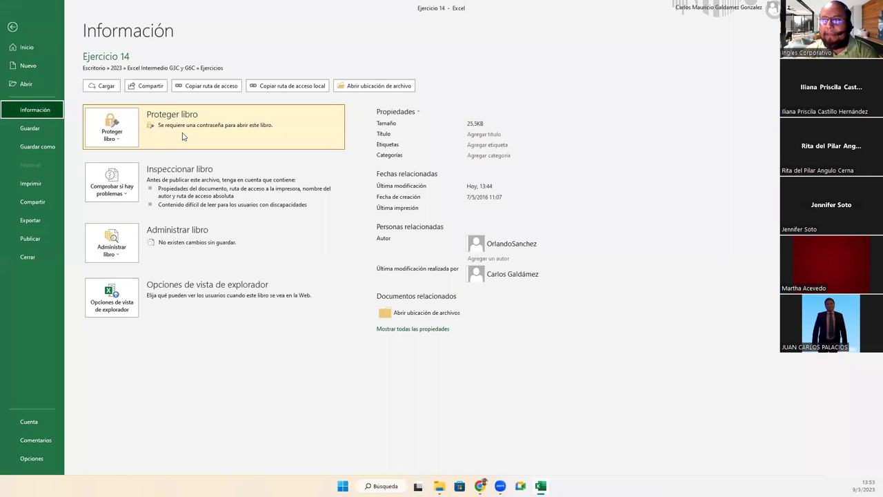
click(128, 131)
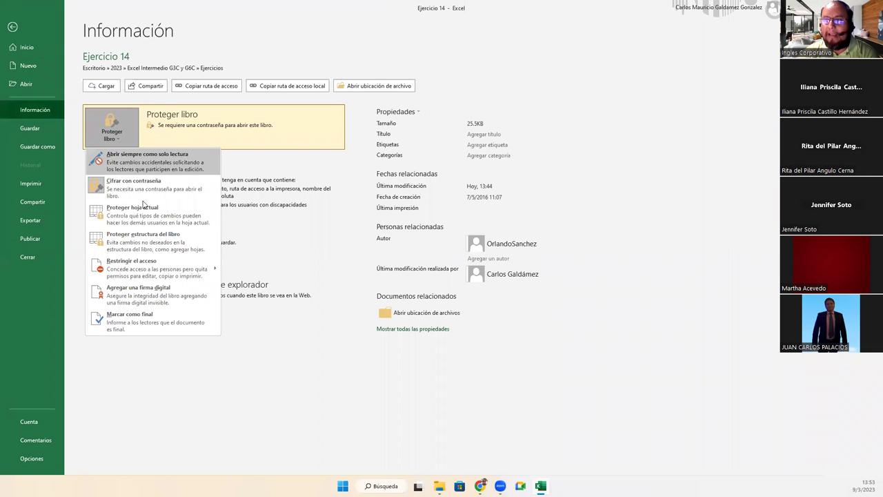
click(156, 189)
text(123456)
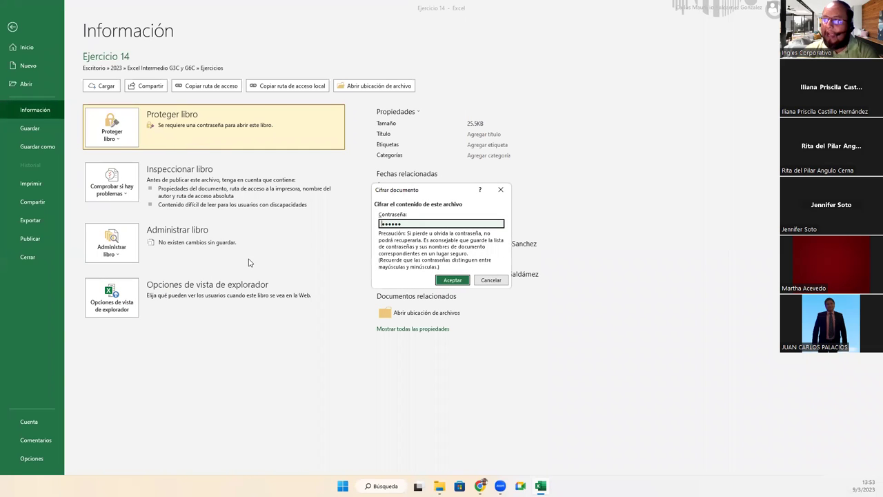
click(492, 280)
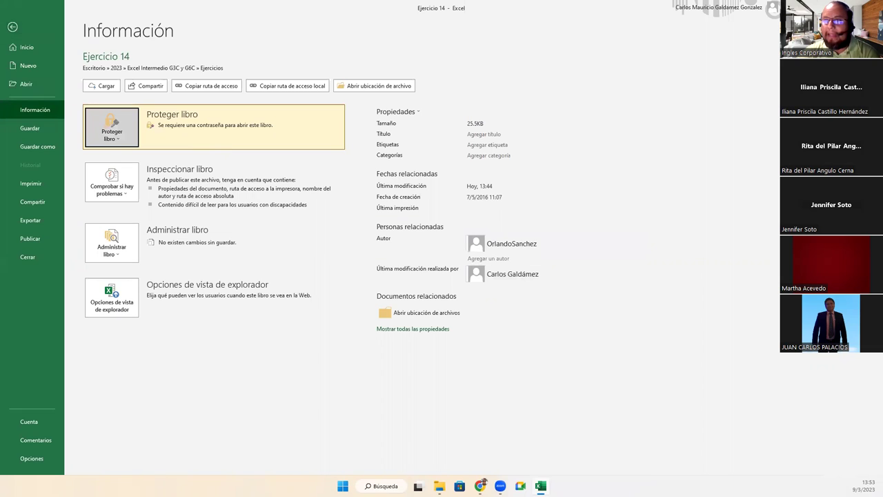
Return to the worksheet, select cell F23, and switch back to the 'Dudas y consultas' slide
click(13, 26)
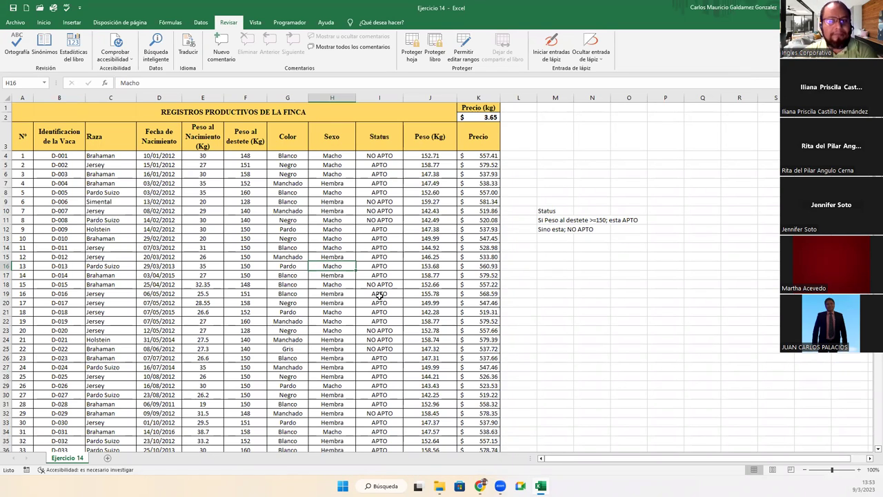
click(266, 333)
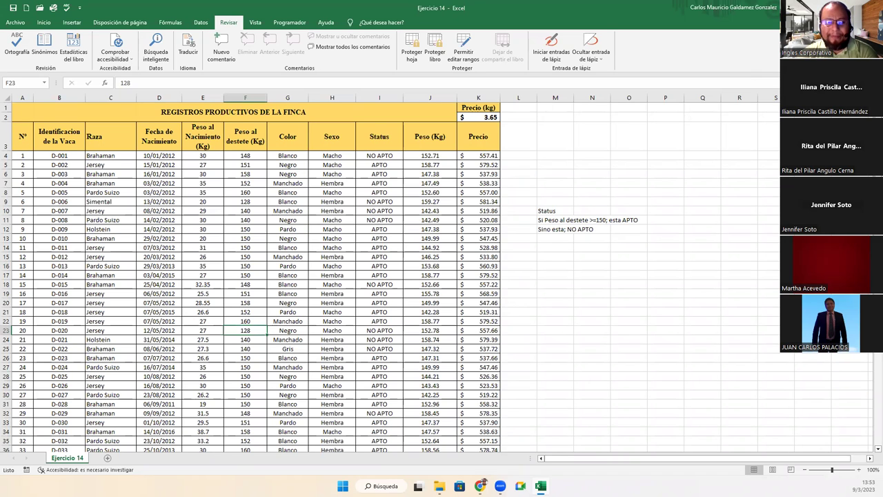
key(alt+Tab)
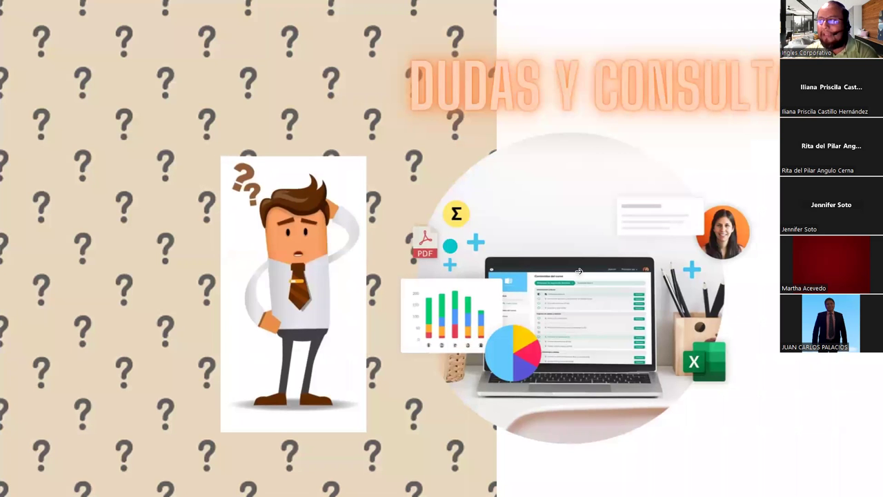